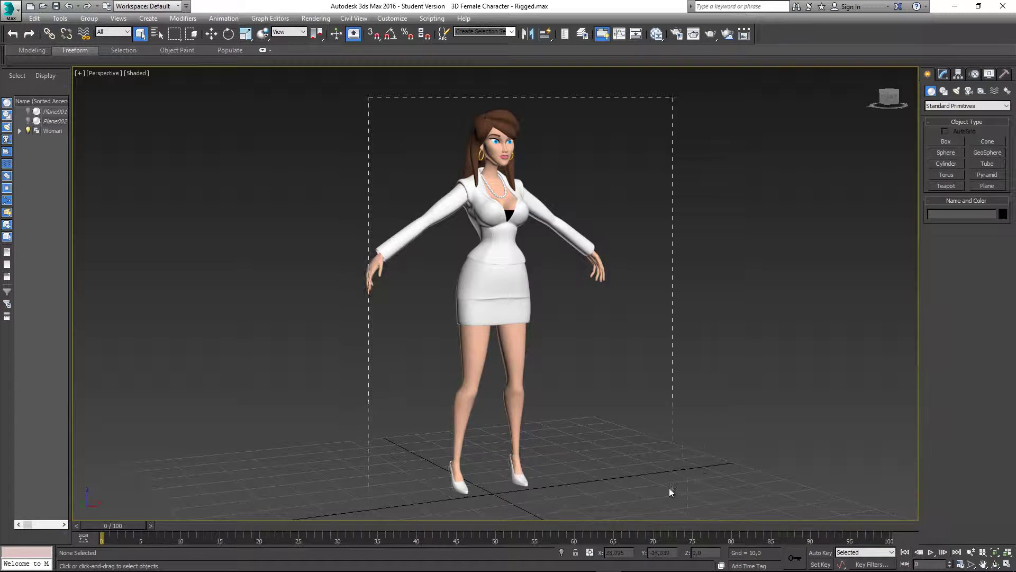
pyautogui.click(647, 442)
pyautogui.moveTo(312, 98); pyautogui.dragTo(656, 495)
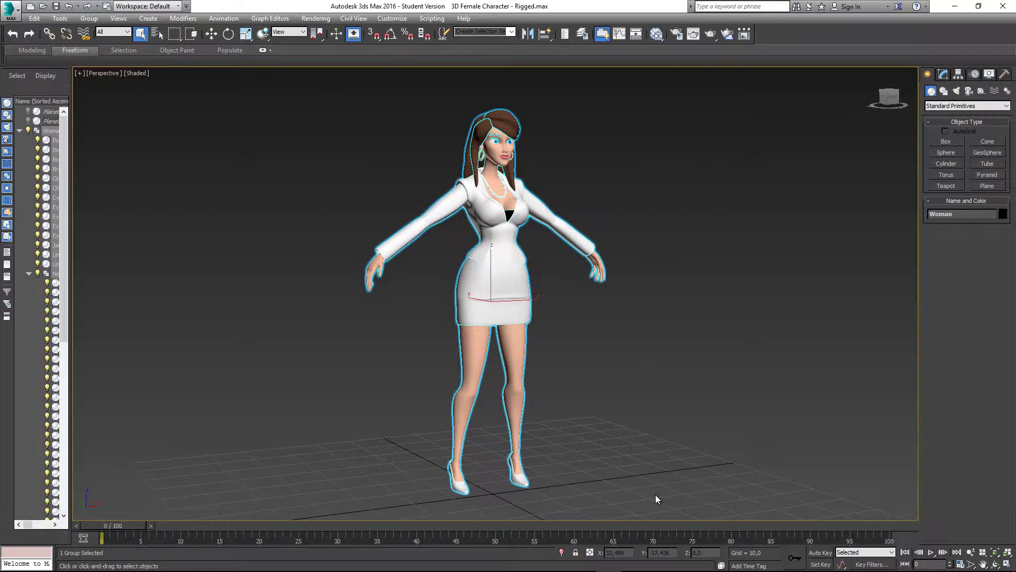
pyautogui.click(627, 422)
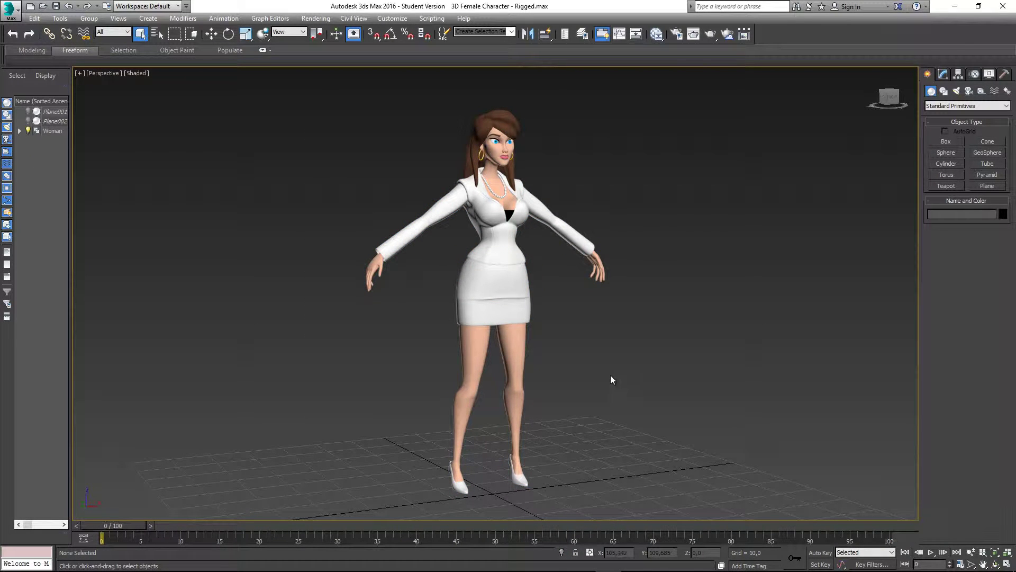
pyautogui.click(516, 286)
pyautogui.click(554, 285)
pyautogui.keyDown('alt'); pyautogui.moveTo(561, 297); pyautogui.dragTo(411, 236, button='middle'); pyautogui.keyUp('alt')
pyautogui.click(539, 248)
pyautogui.click(554, 257)
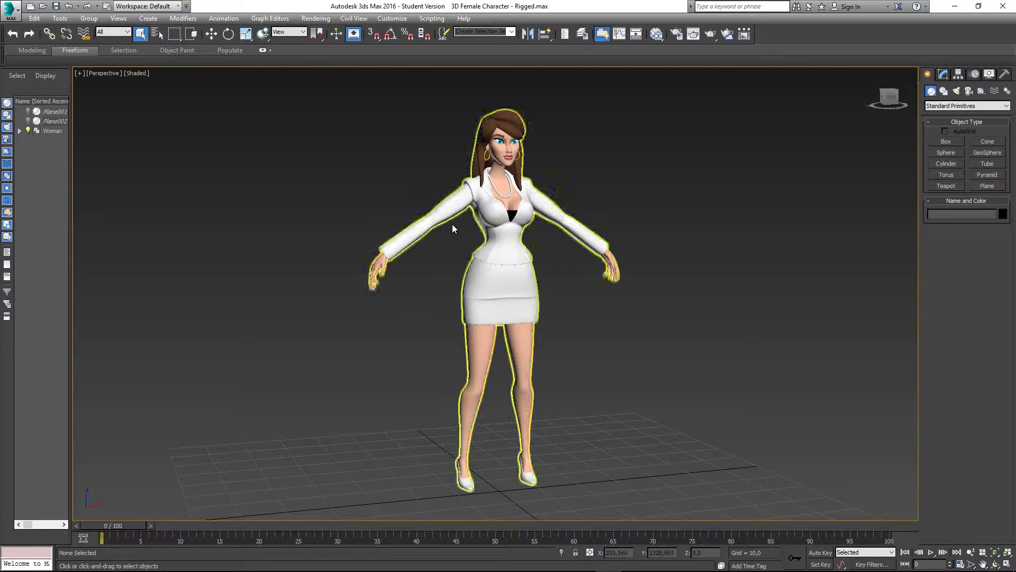
# Select the Woman group and open it so its member objects can be edited individually
pyautogui.click(455, 198)
pyautogui.keyDown('alt'); pyautogui.moveTo(537, 198); pyautogui.dragTo(526, 210, button='middle'); pyautogui.keyUp('alt')
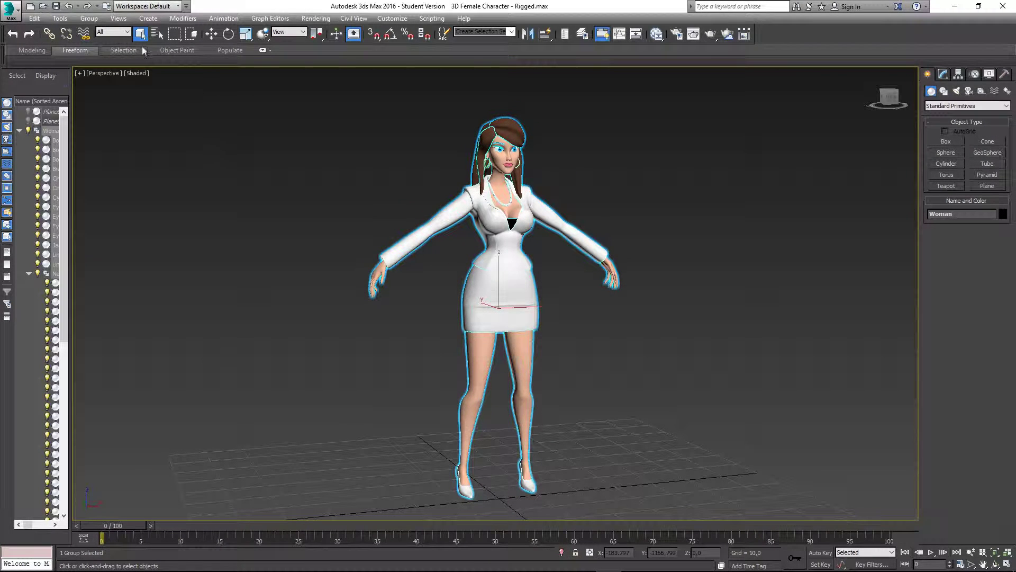
pyautogui.click(89, 18)
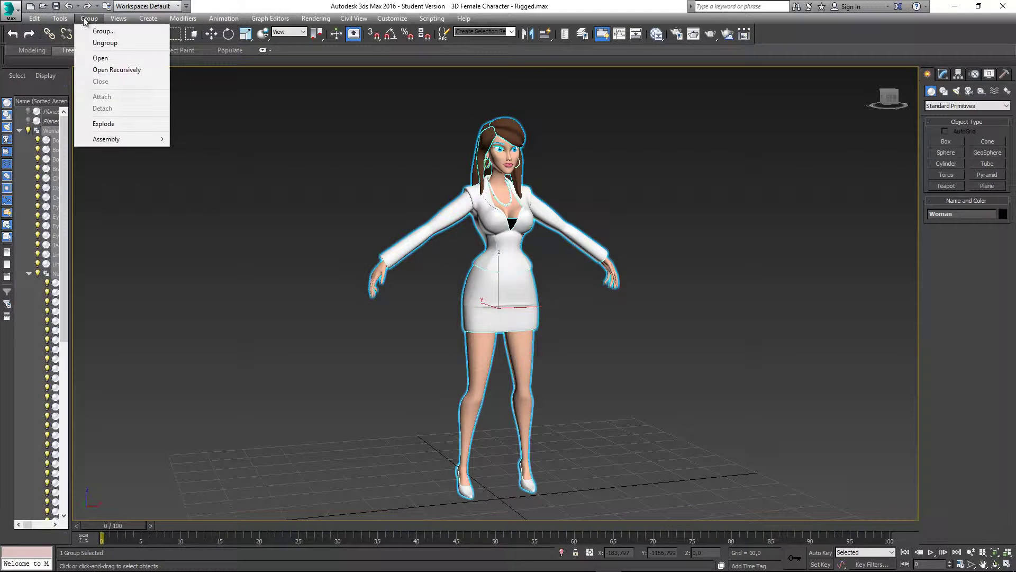
pyautogui.click(101, 58)
# Select the jacket inside the opened group and try to move it away from the body
pyautogui.click(516, 213)
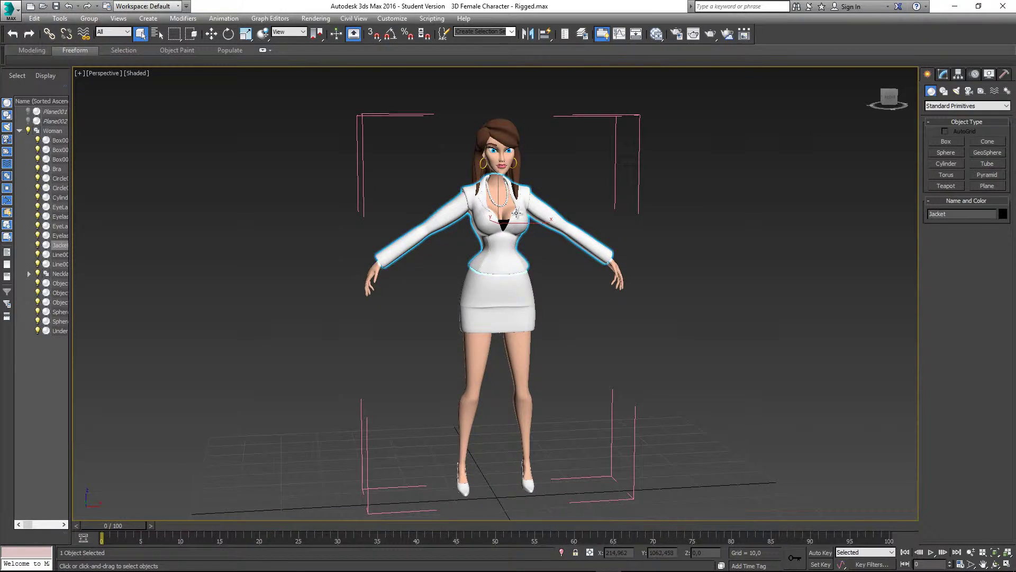
pyautogui.scroll(5, 517, 213)
pyautogui.scroll(3, 516, 213)
pyautogui.press('w')
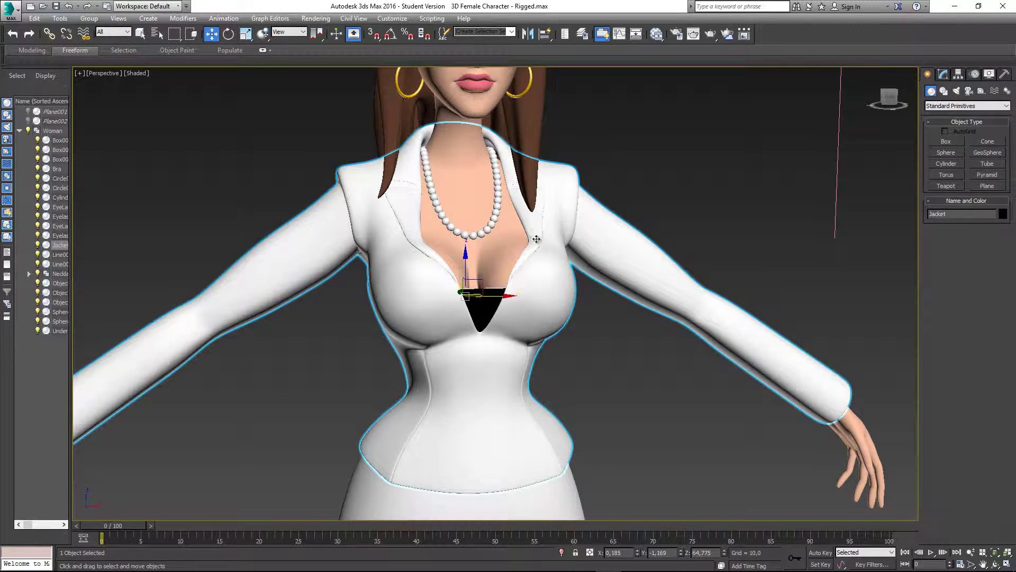
pyautogui.scroll(2, 557, 260)
pyautogui.keyDown('alt'); pyautogui.moveTo(557, 261); pyautogui.dragTo(542, 266, button='middle'); pyautogui.keyUp('alt')
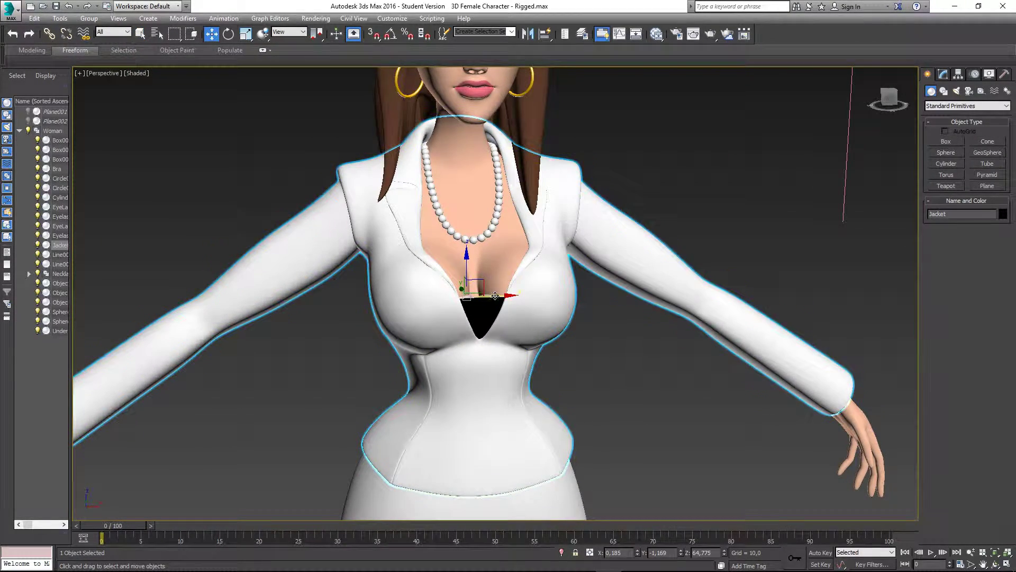
pyautogui.moveTo(505, 294); pyautogui.dragTo(530, 272)
pyautogui.rightClick(531, 272)
# Select the skirt and try to move it away from the body
pyautogui.moveTo(508, 231); pyautogui.dragTo(511, 77, button='middle')
pyautogui.click(453, 402)
pyautogui.moveTo(510, 379); pyautogui.dragTo(527, 290)
pyautogui.rightClick(526, 290)
# Select the character's body mesh and display its modifier stack
pyautogui.moveTo(522, 190); pyautogui.dragTo(540, 390, button='middle')
pyautogui.moveTo(496, 117); pyautogui.dragTo(502, 284, button='middle')
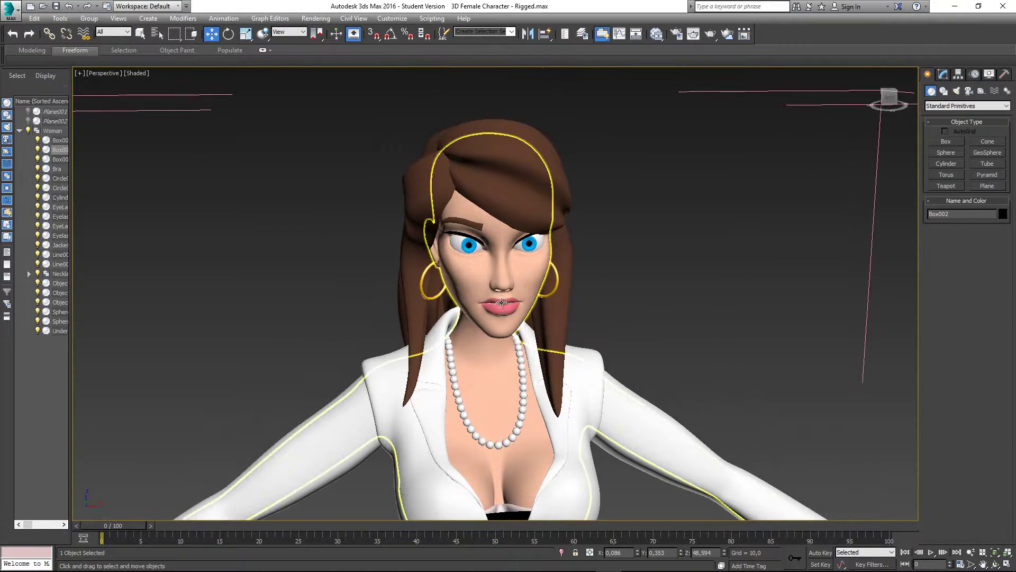
pyautogui.moveTo(479, 366); pyautogui.dragTo(479, 276, button='middle')
pyautogui.moveTo(550, 441); pyautogui.dragTo(551, 288, button='middle')
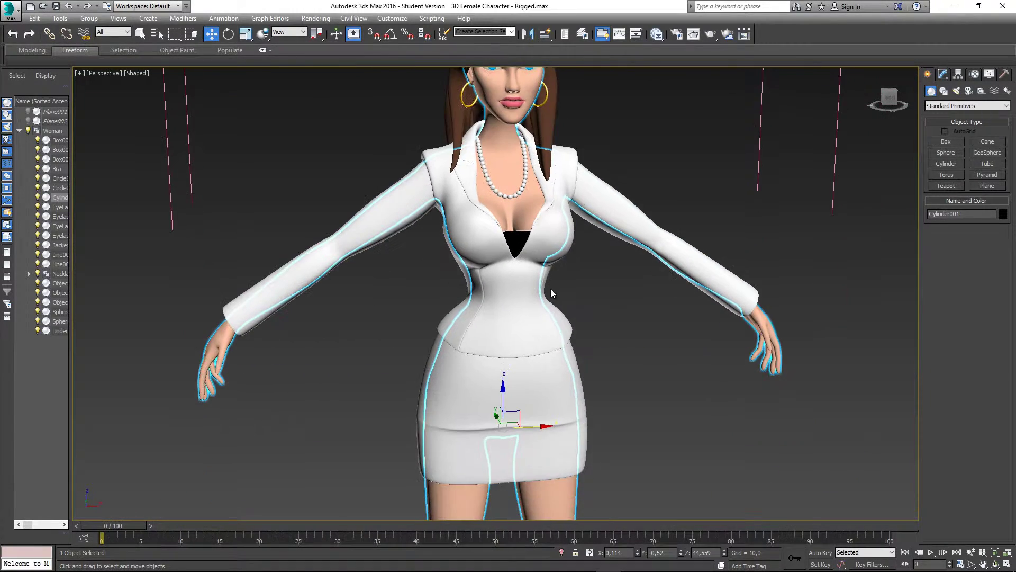
pyautogui.click(541, 452)
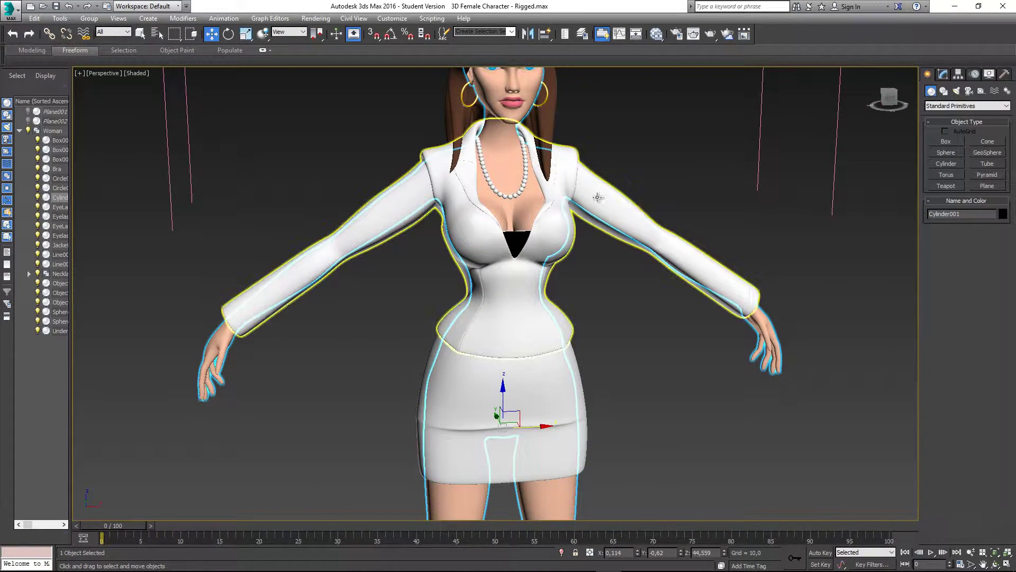
pyautogui.moveTo(537, 197); pyautogui.dragTo(542, 251, button='middle')
pyautogui.press('alt')
pyautogui.click(943, 74)
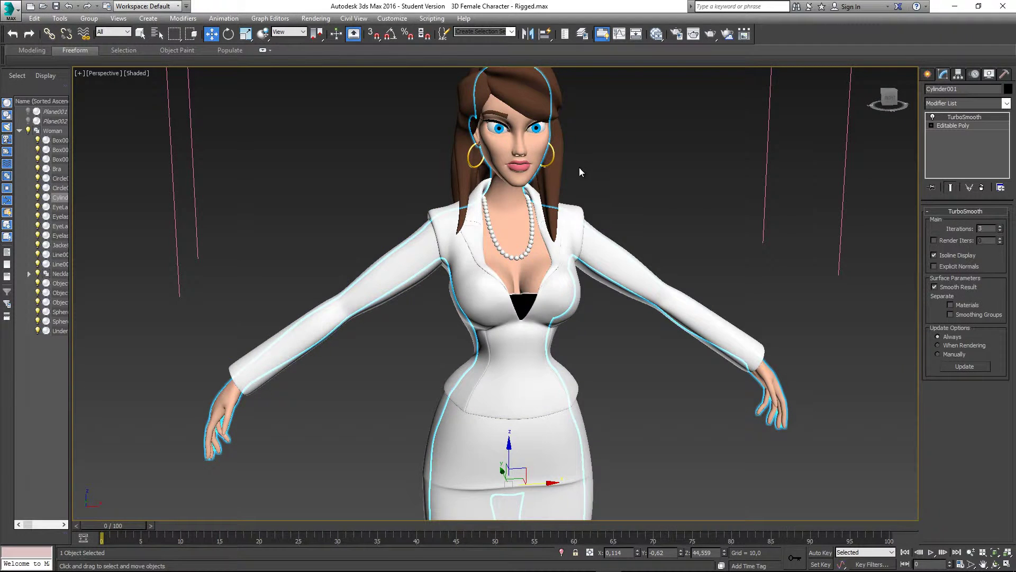
pyautogui.keyDown('alt'); pyautogui.moveTo(579, 167); pyautogui.dragTo(625, 173, button='middle'); pyautogui.keyUp('alt')
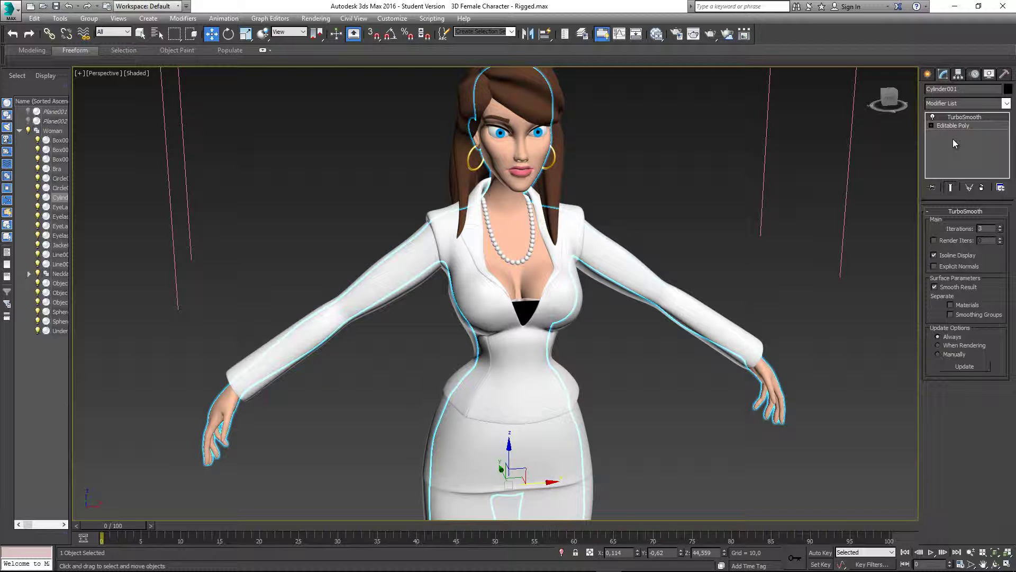
# Activate the Select Object tool and clear the selection
pyautogui.click(736, 175)
pyautogui.moveTo(687, 216); pyautogui.dragTo(685, 228, button='middle')
pyautogui.click(528, 230)
pyautogui.press('q')
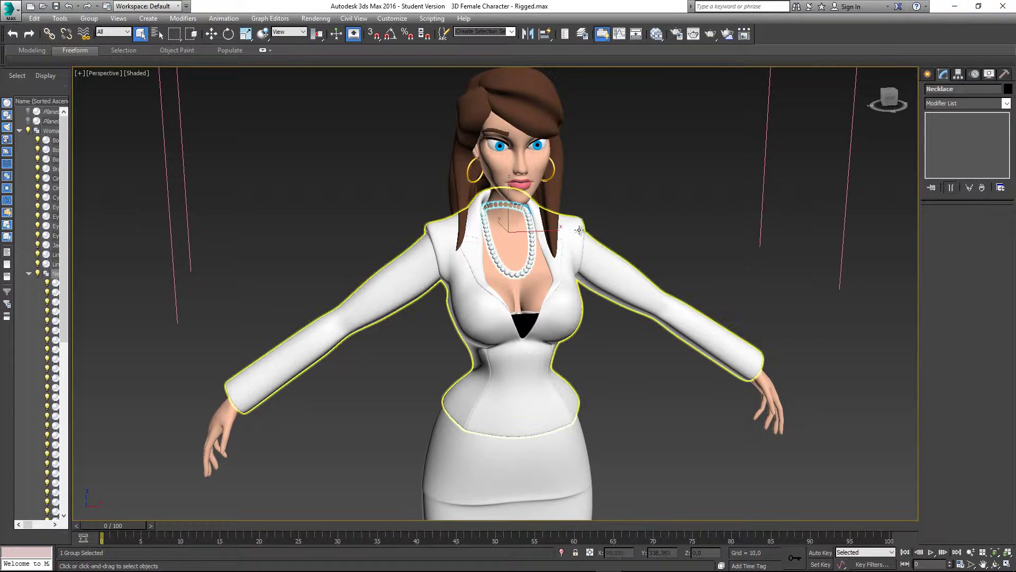
pyautogui.keyDown('alt'); pyautogui.moveTo(579, 222); pyautogui.dragTo(601, 164, button='middle'); pyautogui.keyUp('alt')
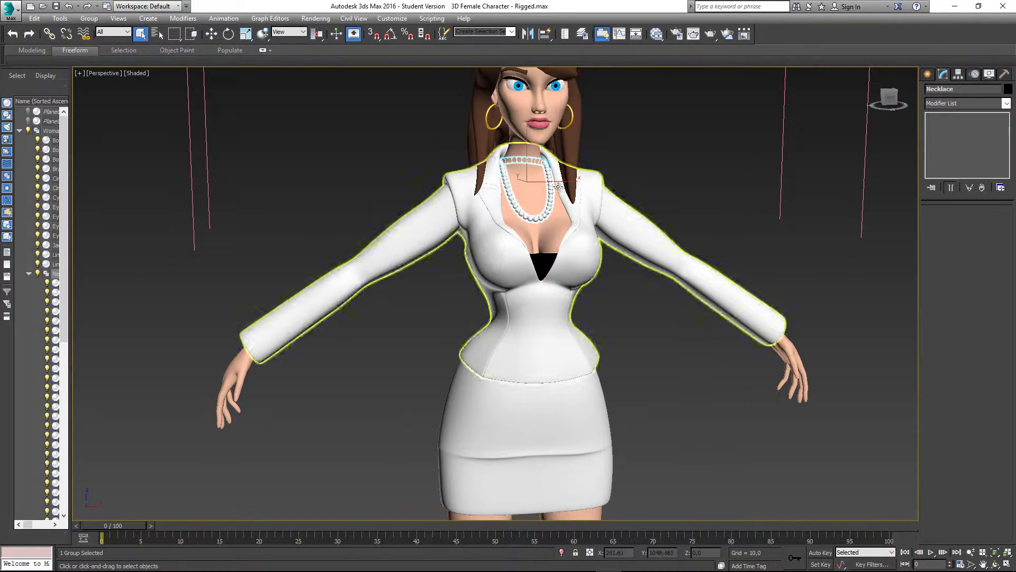
pyautogui.click(358, 222)
# Switch to File Explorer and examine the "3D Female Character" and "3D Female Character - Rigged" scene files
pyautogui.moveTo(281, 544)
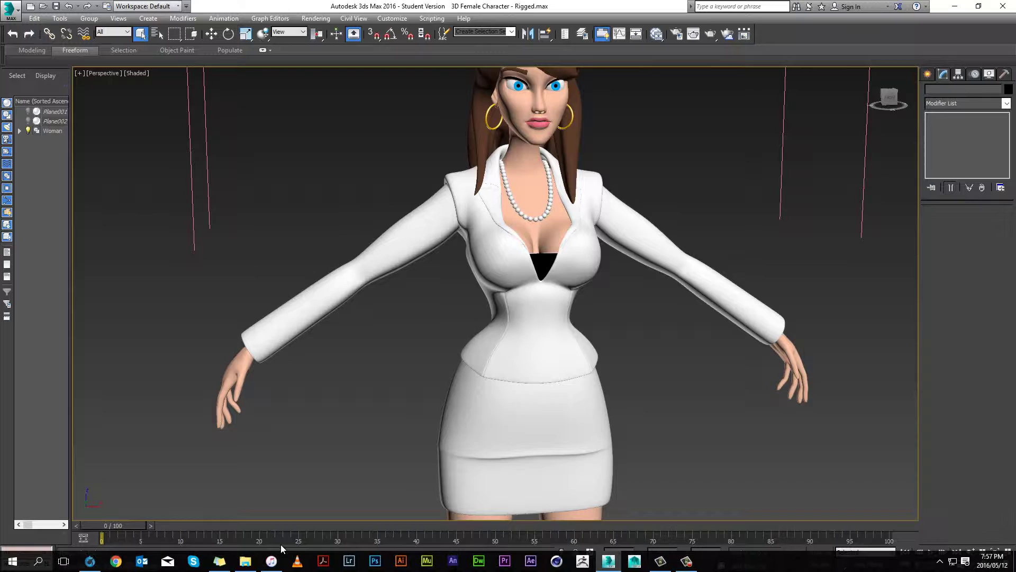
pyautogui.click(245, 560)
pyautogui.click(303, 78)
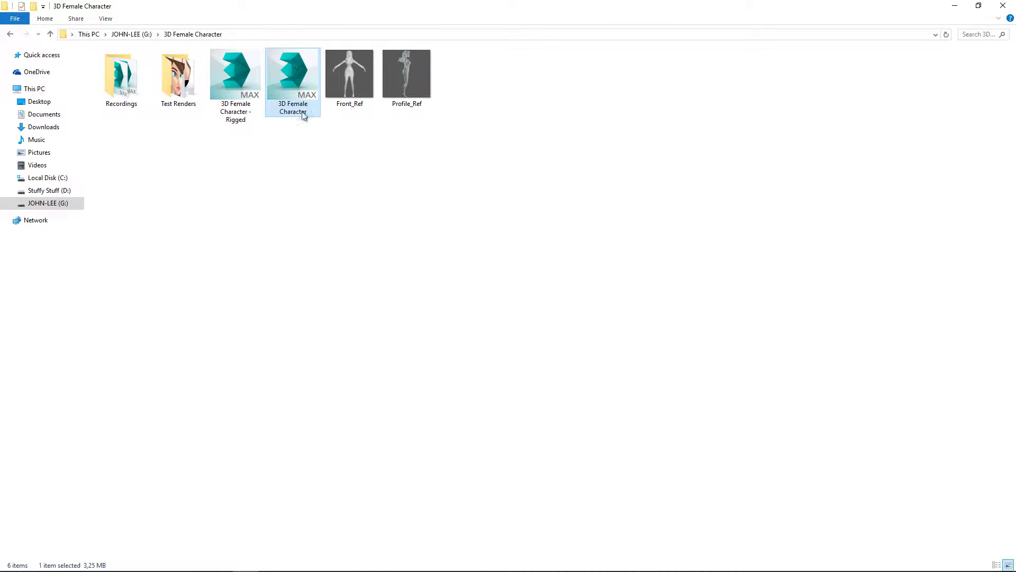
pyautogui.click(231, 91)
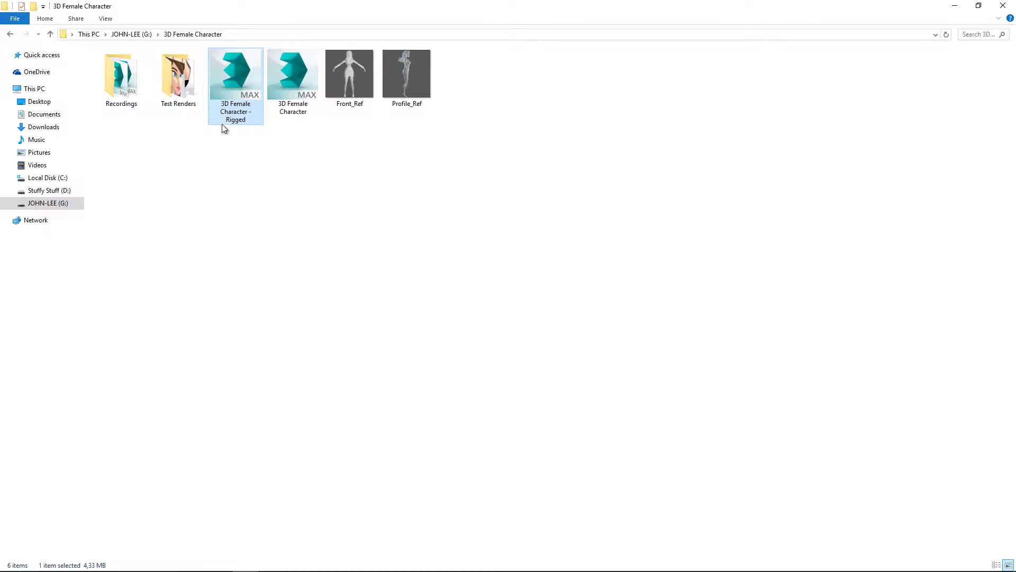
pyautogui.click(247, 151)
pyautogui.moveTo(238, 146)
pyautogui.mouseDown()
pyautogui.moveTo(246, 88)
pyautogui.moveTo(238, 142)
pyautogui.mouseUp()
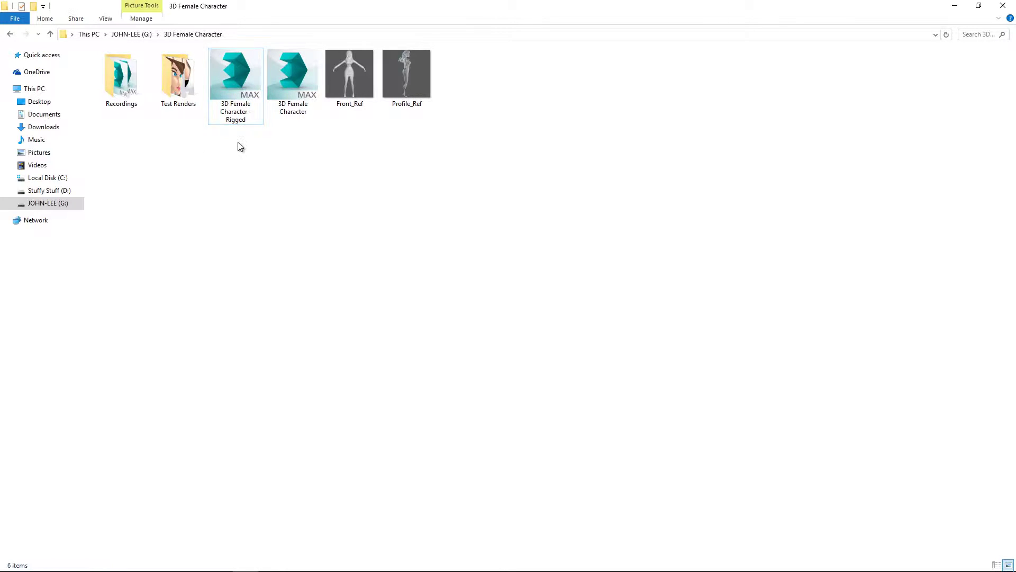
pyautogui.click(275, 81)
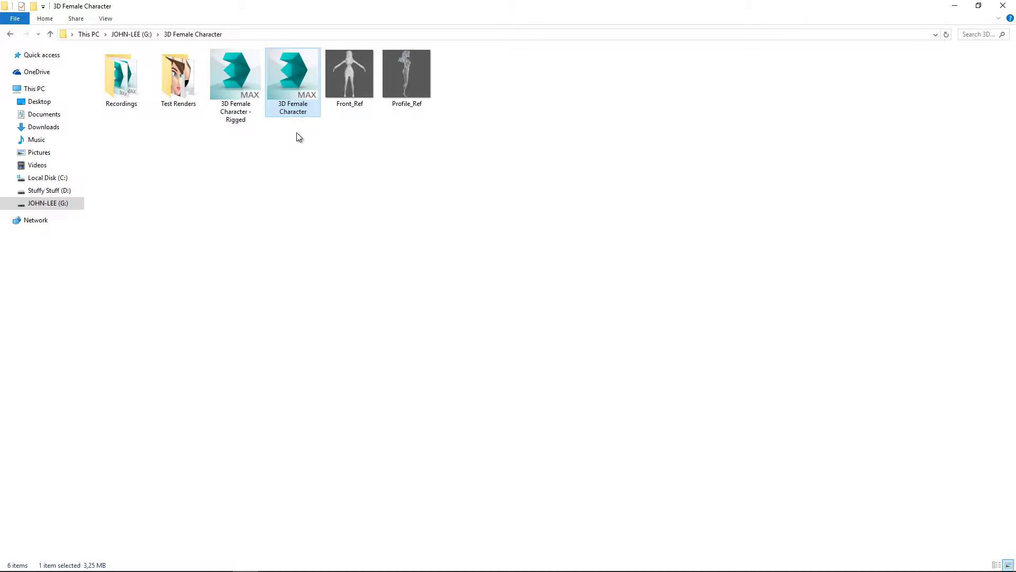
pyautogui.click(281, 141)
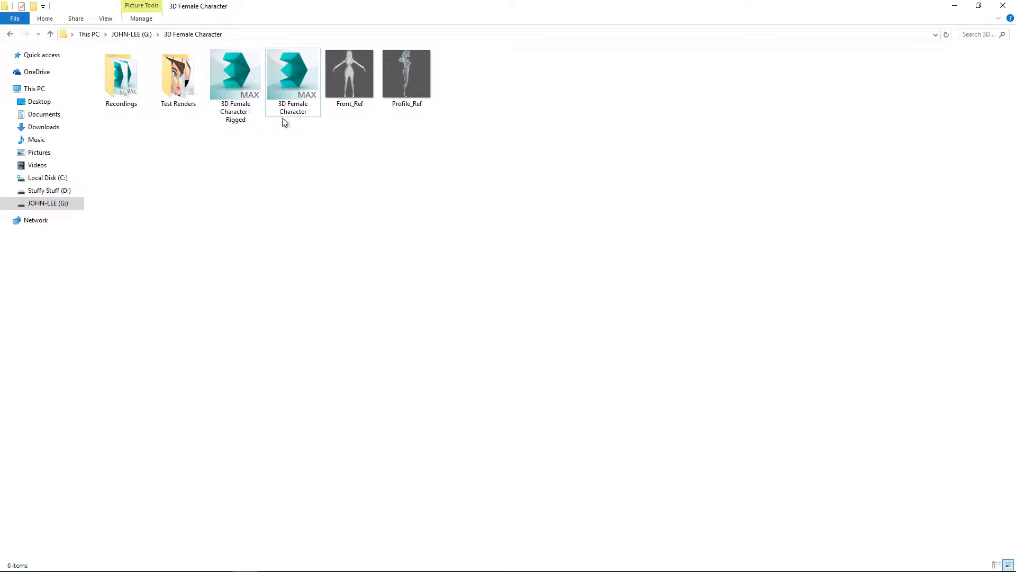
pyautogui.click(236, 118)
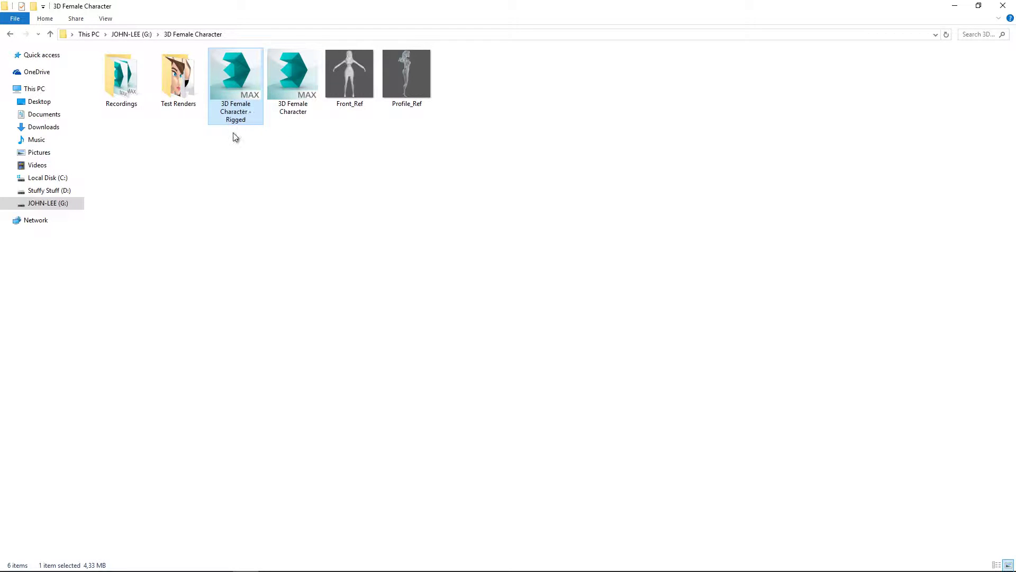
pyautogui.click(252, 159)
pyautogui.moveTo(287, 144); pyautogui.dragTo(241, 90)
pyautogui.click(216, 141)
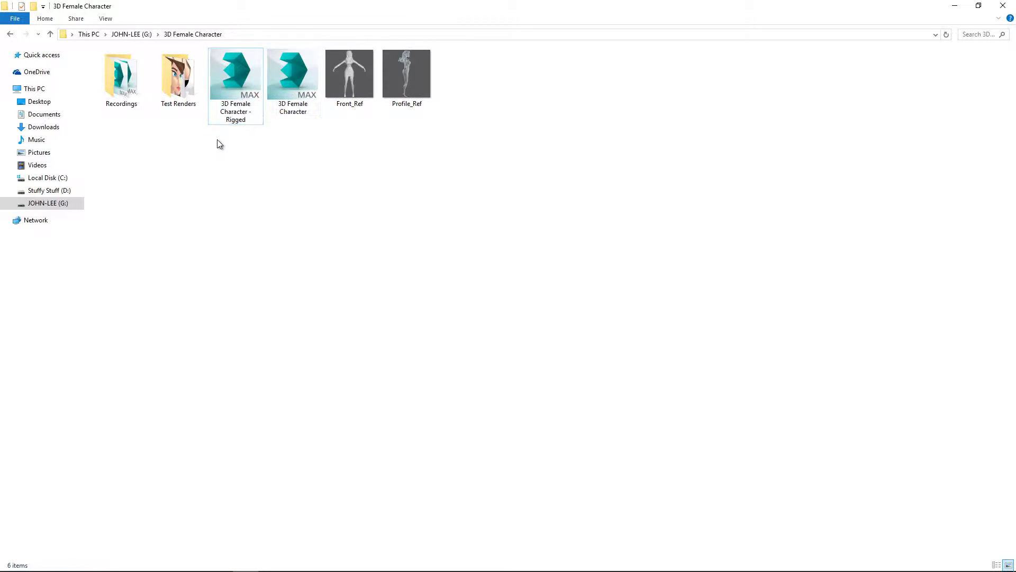
pyautogui.moveTo(226, 135); pyautogui.dragTo(253, 153)
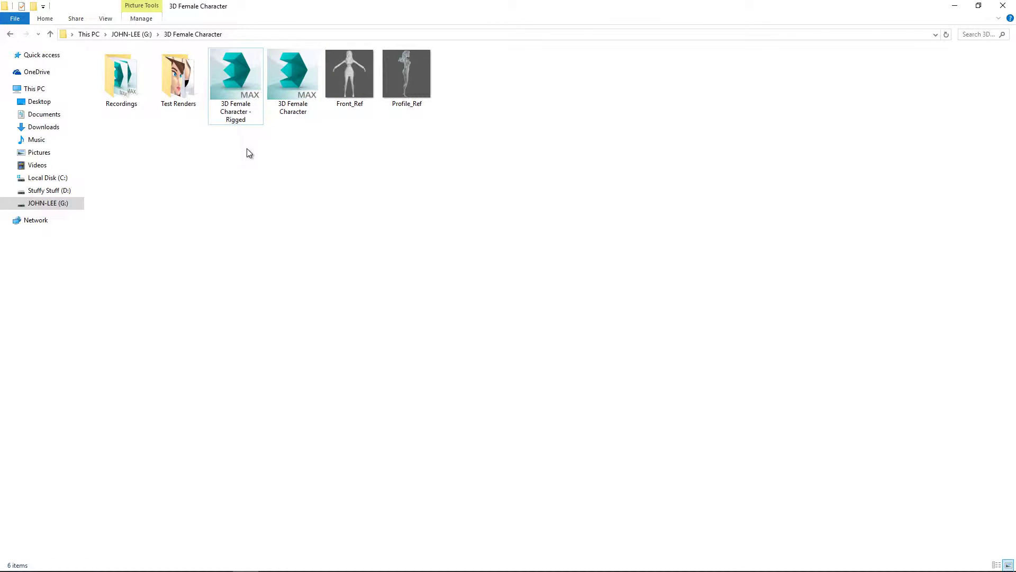
pyautogui.click(222, 82)
pyautogui.click(234, 170)
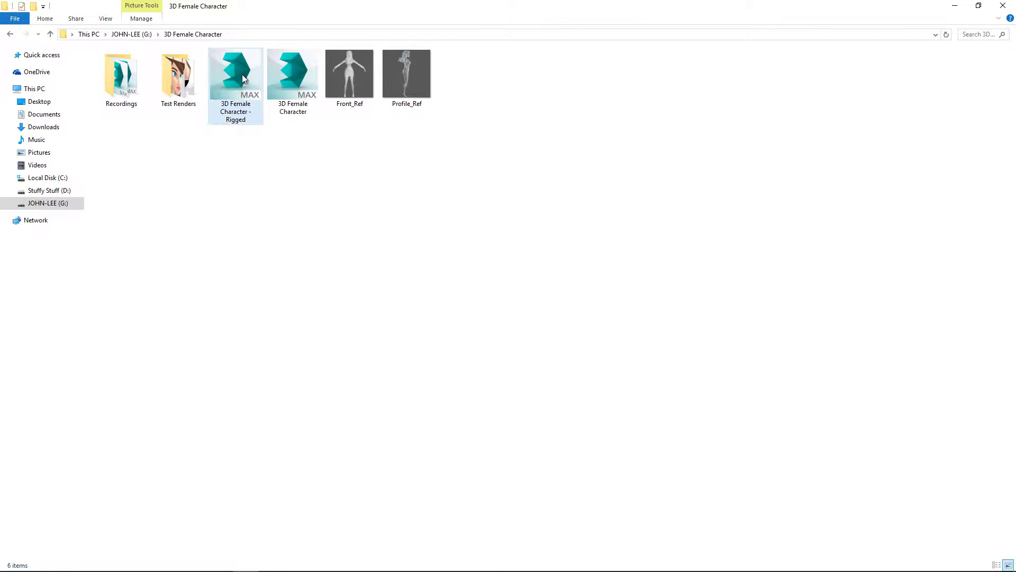
pyautogui.click(234, 108)
pyautogui.click(243, 160)
pyautogui.moveTo(277, 564)
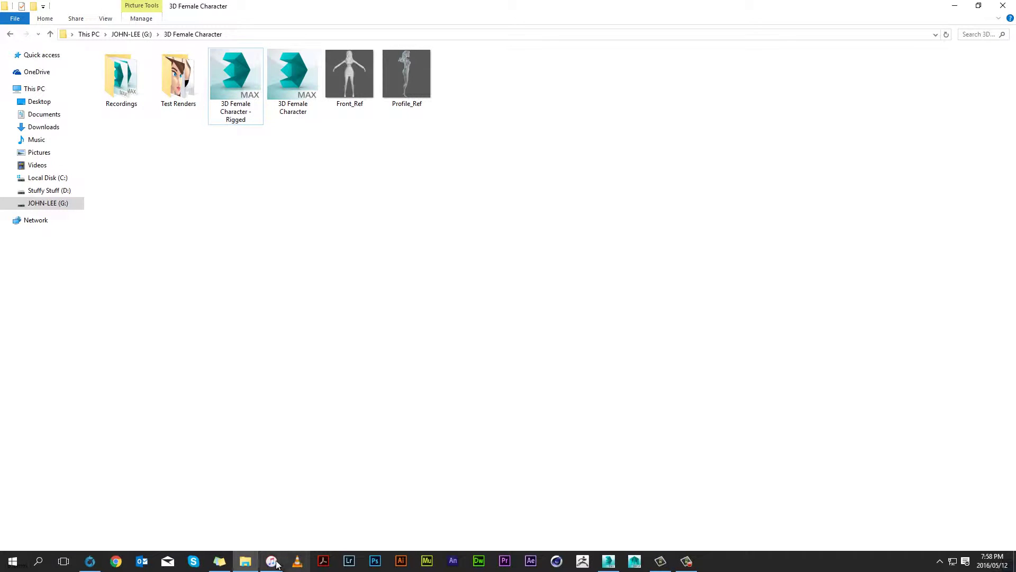
# Switch back to 3ds Max and select the jacket with its modifier stack displayed
pyautogui.click(608, 560)
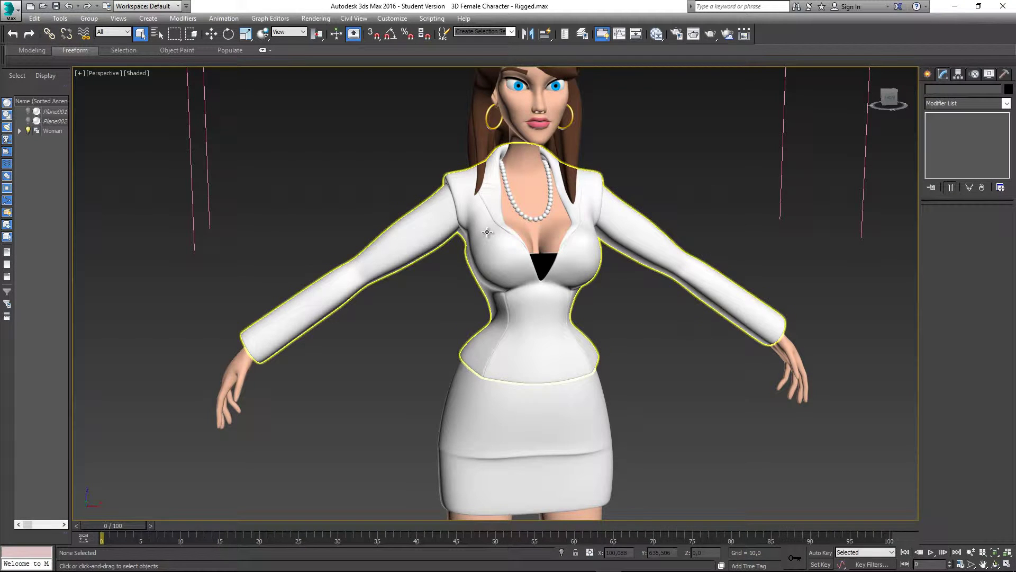
pyautogui.click(507, 245)
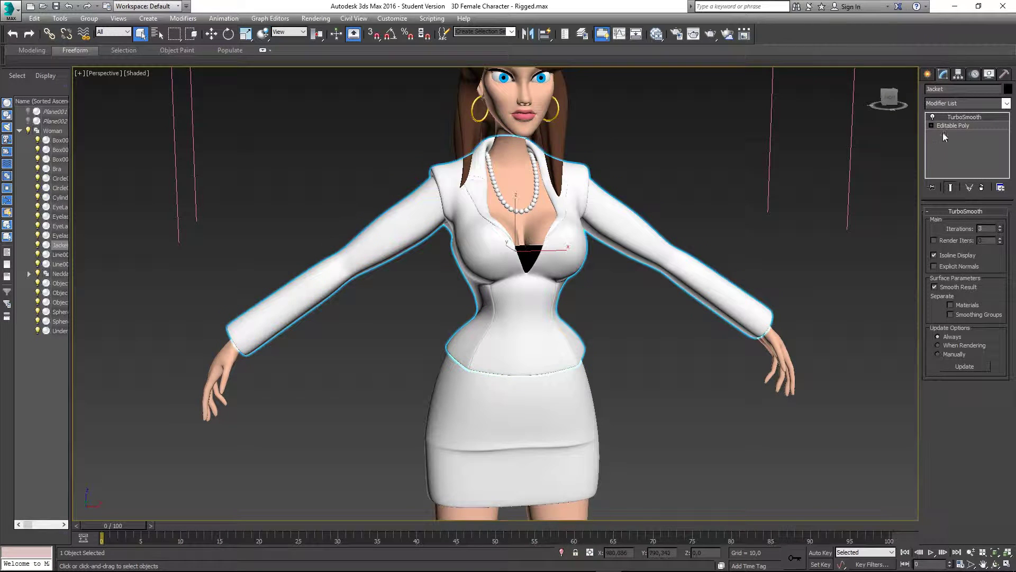
pyautogui.moveTo(607, 243); pyautogui.dragTo(620, 218, button='middle')
pyautogui.keyDown('alt'); pyautogui.moveTo(558, 270); pyautogui.dragTo(532, 301, button='middle'); pyautogui.keyUp('alt')
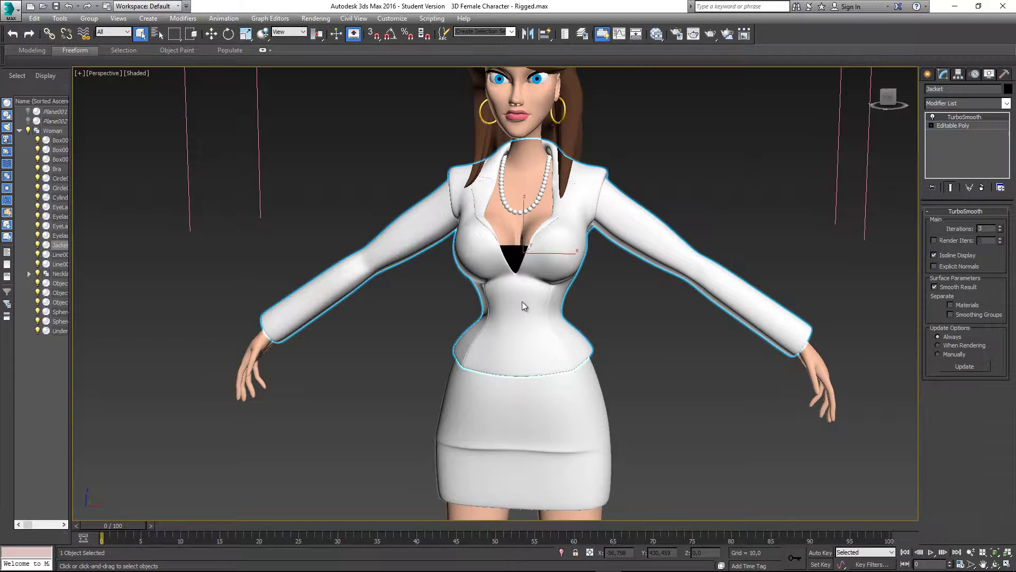
# Try to convert the jacket to an Editable Poly
pyautogui.rightClick(522, 301)
pyautogui.moveTo(577, 406)
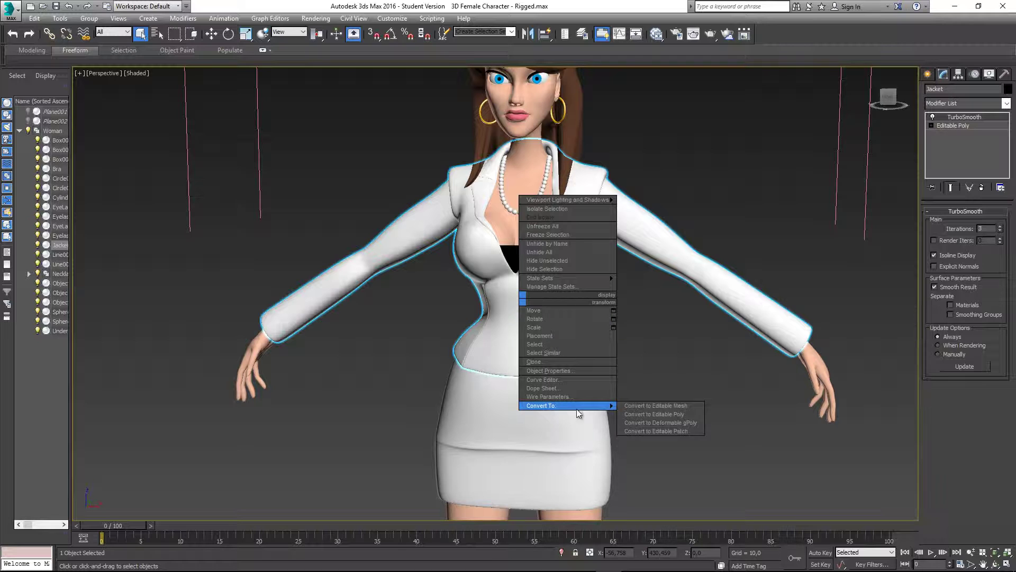
pyautogui.click(652, 415)
pyautogui.keyDown('alt'); pyautogui.moveTo(622, 342); pyautogui.dragTo(666, 334, button='middle'); pyautogui.keyUp('alt')
pyautogui.keyDown('alt'); pyautogui.moveTo(556, 320); pyautogui.dragTo(549, 328, button='middle'); pyautogui.keyUp('alt')
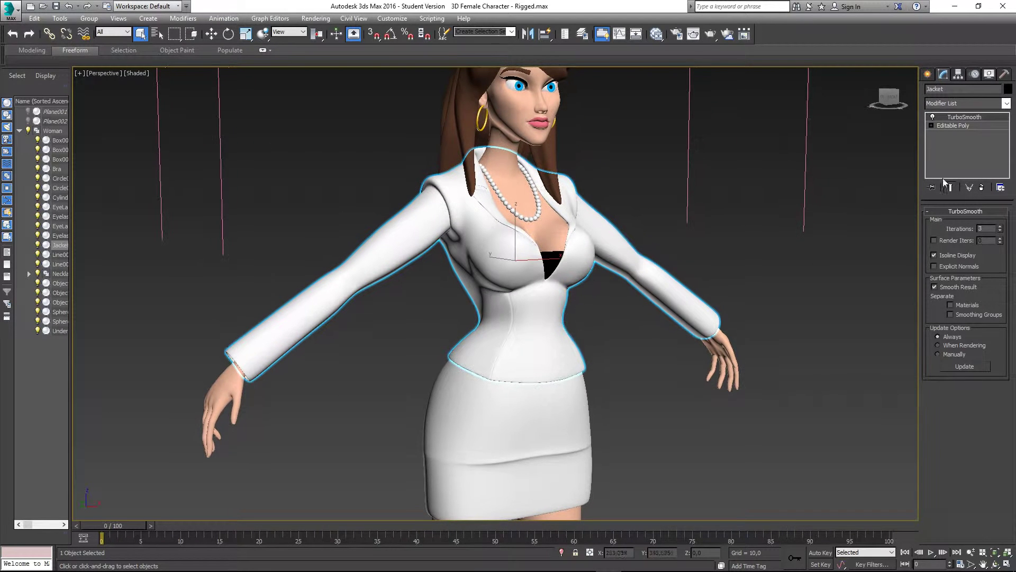
# Try deleting the TurboSmooth modifier from the jacket's stack
pyautogui.rightClick(958, 116)
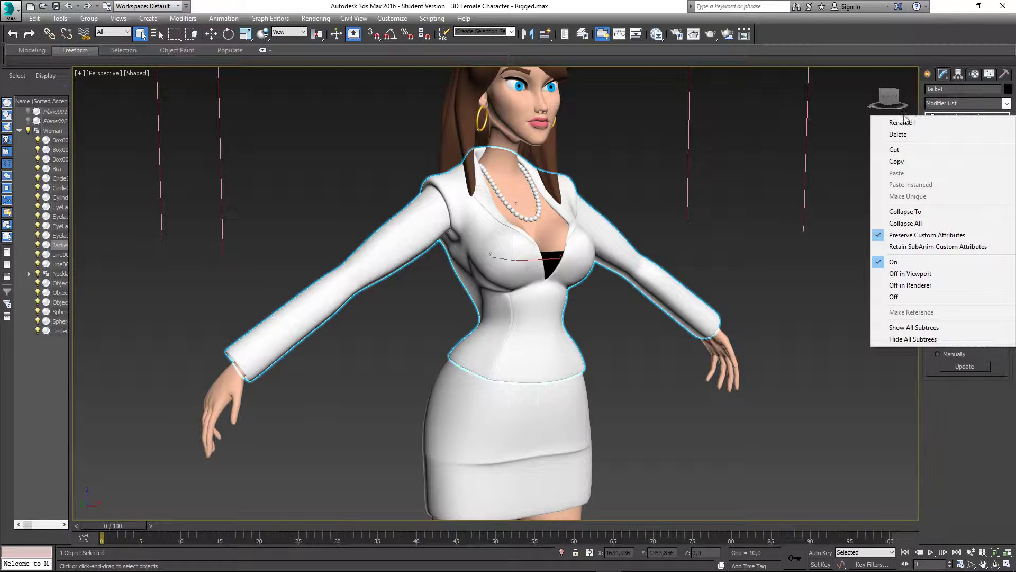
pyautogui.click(890, 136)
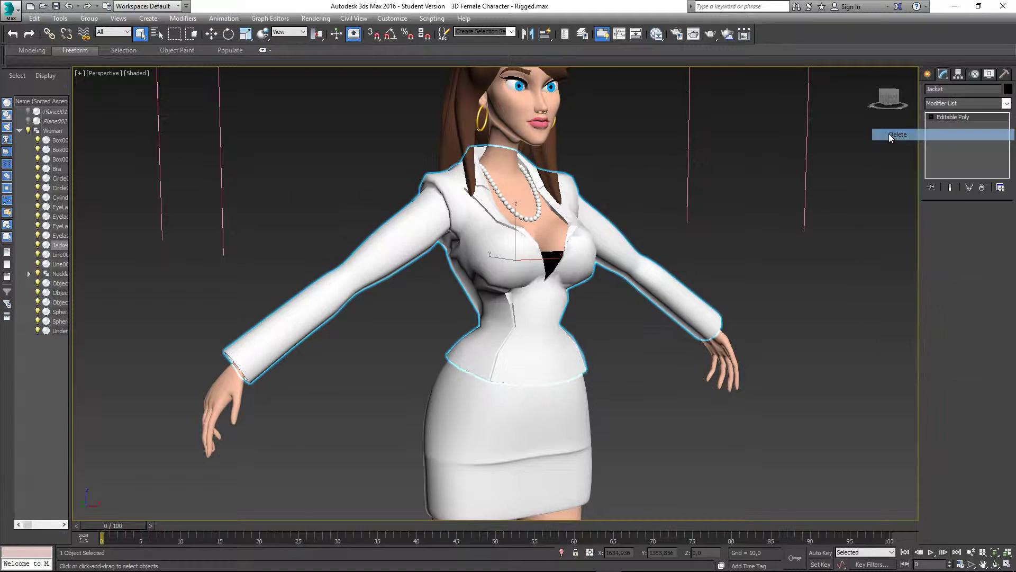
# Try converting the jacket directly to an Editable Poly with TurboSmooth still applied, inspect its mesh edges, and undo the conversion
pyautogui.scroll(5, 696, 220)
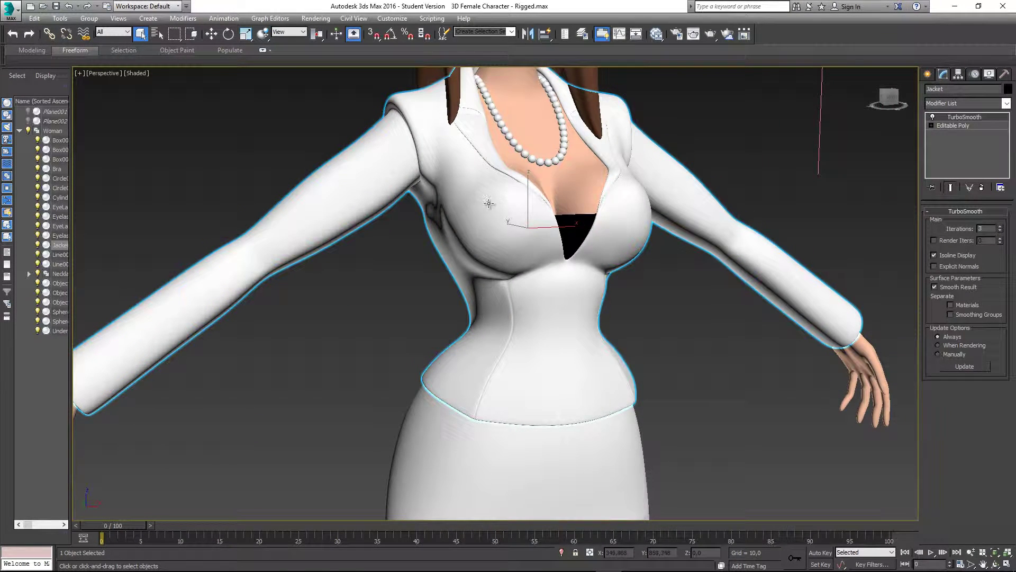
pyautogui.rightClick(489, 198)
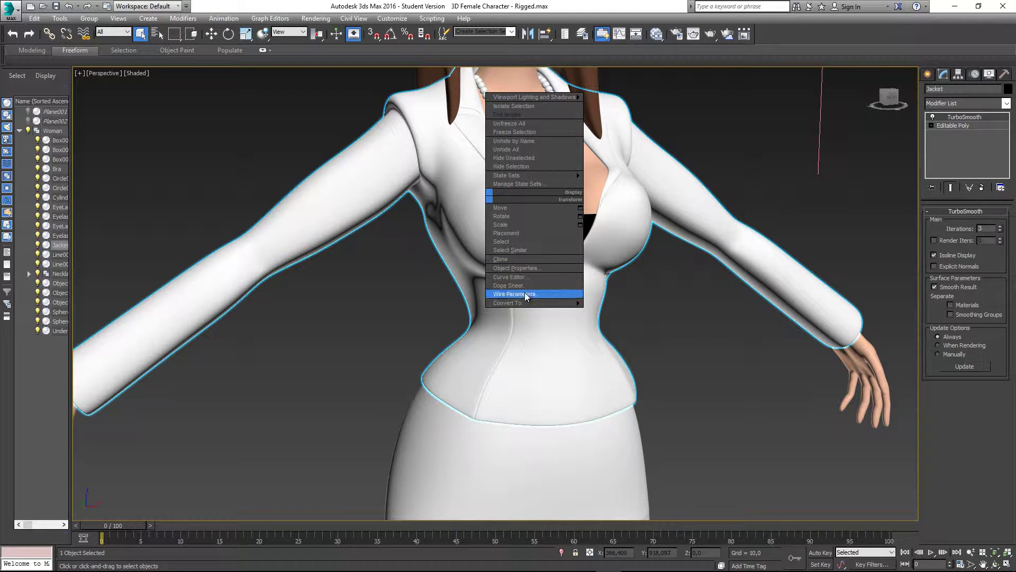
pyautogui.moveTo(525, 303)
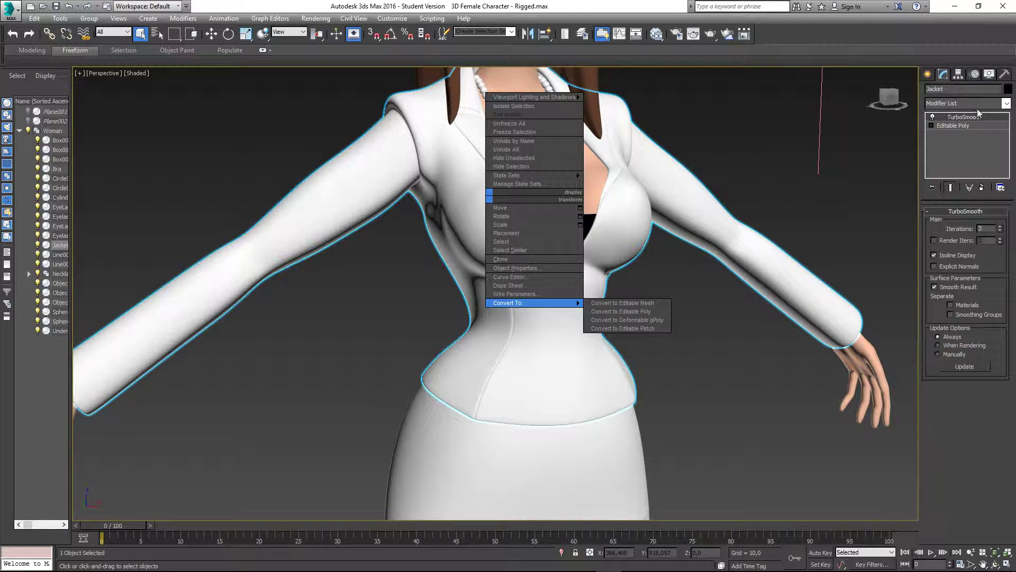
pyautogui.click(643, 311)
pyautogui.keyDown('alt'); pyautogui.moveTo(658, 290); pyautogui.dragTo(628, 292, button='middle'); pyautogui.keyUp('alt')
pyautogui.keyDown('alt'); pyautogui.moveTo(910, 147); pyautogui.dragTo(497, 228, button='middle'); pyautogui.keyUp('alt')
pyautogui.press('F4')
pyautogui.press('F4')
pyautogui.hotkey('ctrl', 'z')
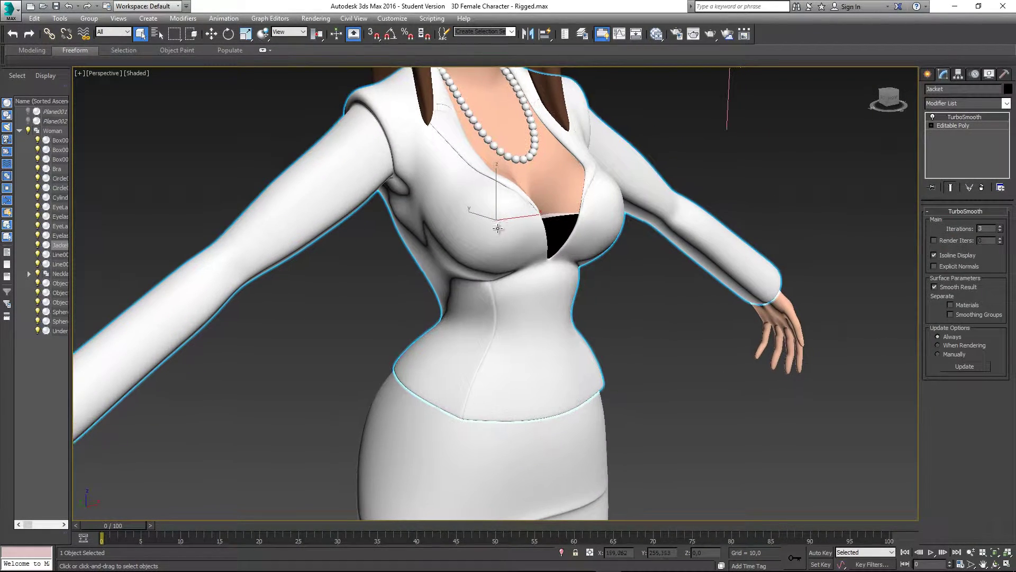
# Delete the TurboSmooth modifier from the jacket and convert the unsmoothed mesh to an Editable Poly
pyautogui.rightClick(949, 118)
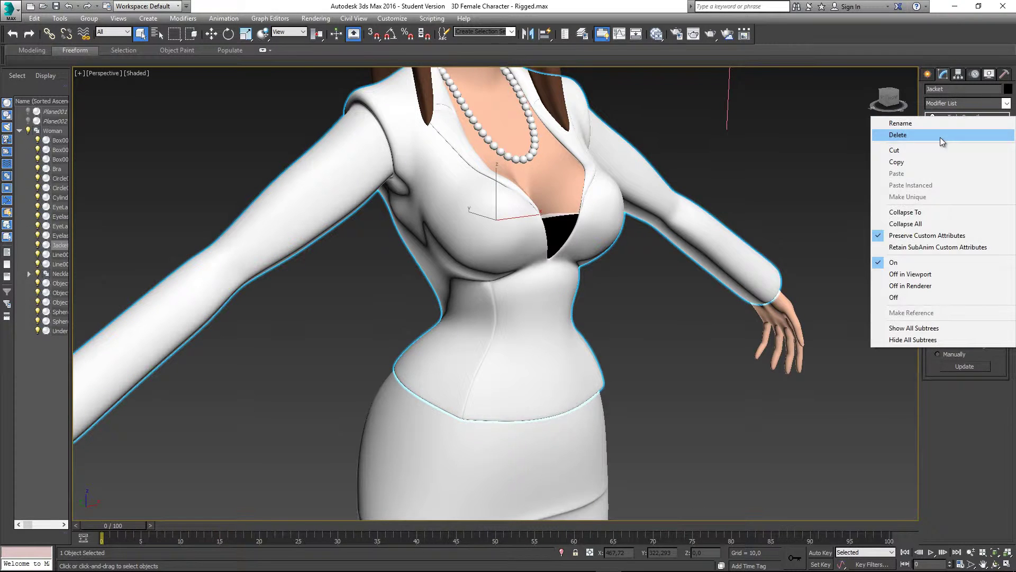
pyautogui.click(940, 137)
pyautogui.rightClick(529, 243)
pyautogui.moveTo(577, 347)
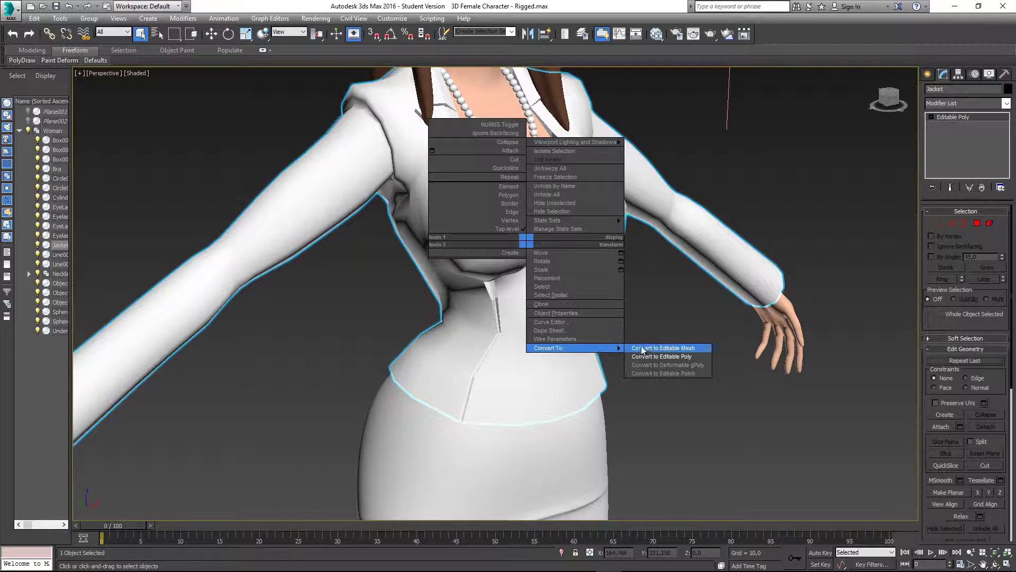
pyautogui.click(656, 358)
# Reapply TurboSmooth to the jacket with 3 iterations and Isoline Display enabled, and save the scene
pyautogui.click(944, 105)
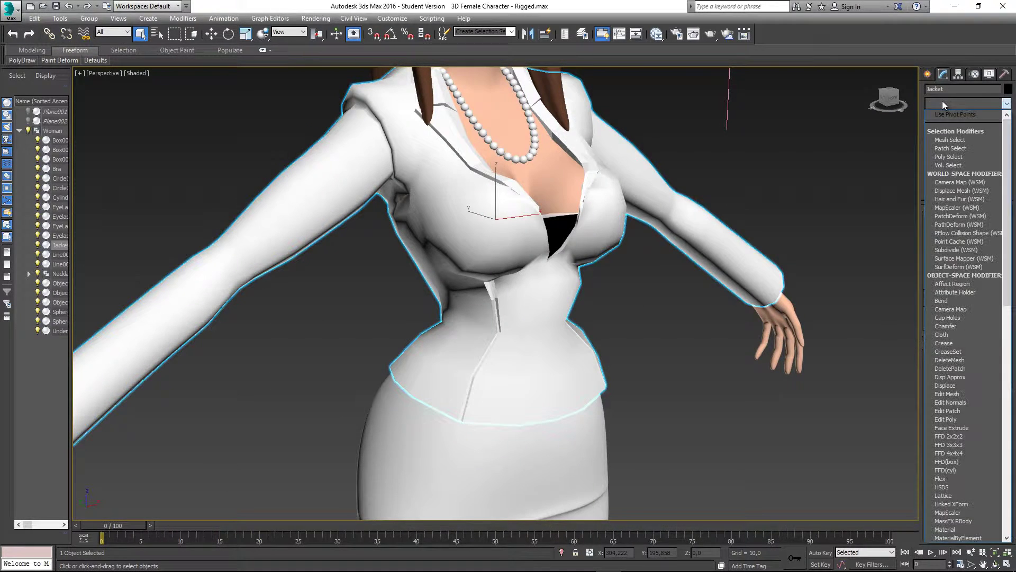
pyautogui.write('tu')
pyautogui.press('Return')
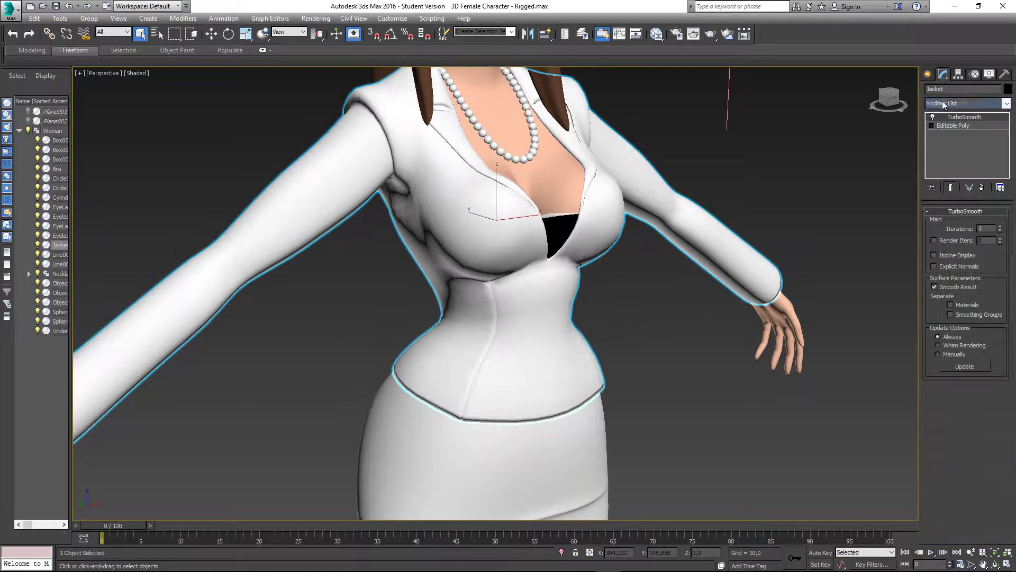
pyautogui.click(1000, 227)
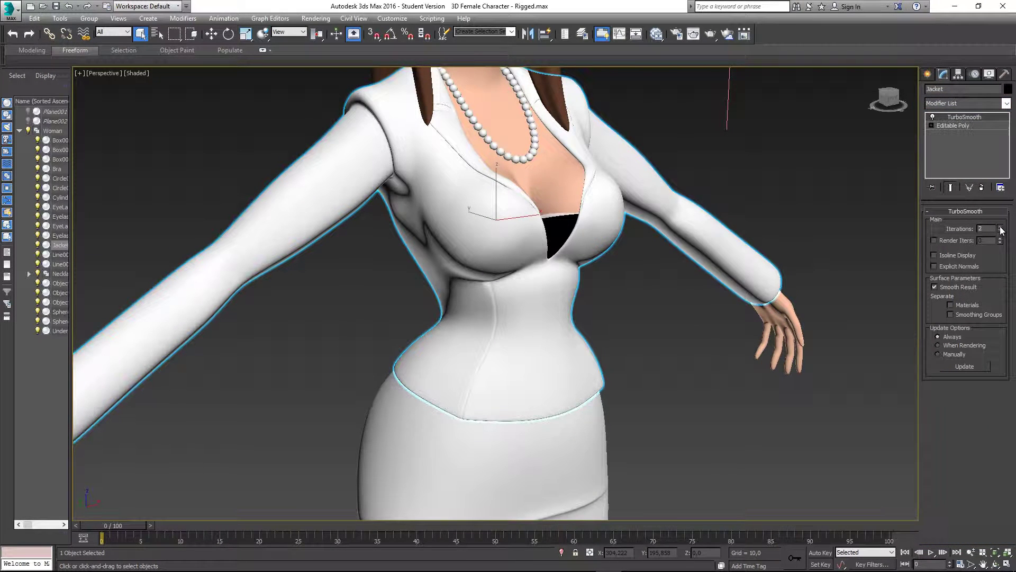
pyautogui.click(830, 214)
pyautogui.hotkey('ctrl', 's')
# Select the UnderShirt and convert it to an Editable Poly, collapsing its Symmetry modifier
pyautogui.moveTo(621, 262); pyautogui.dragTo(597, 323, button='middle')
pyautogui.click(618, 291)
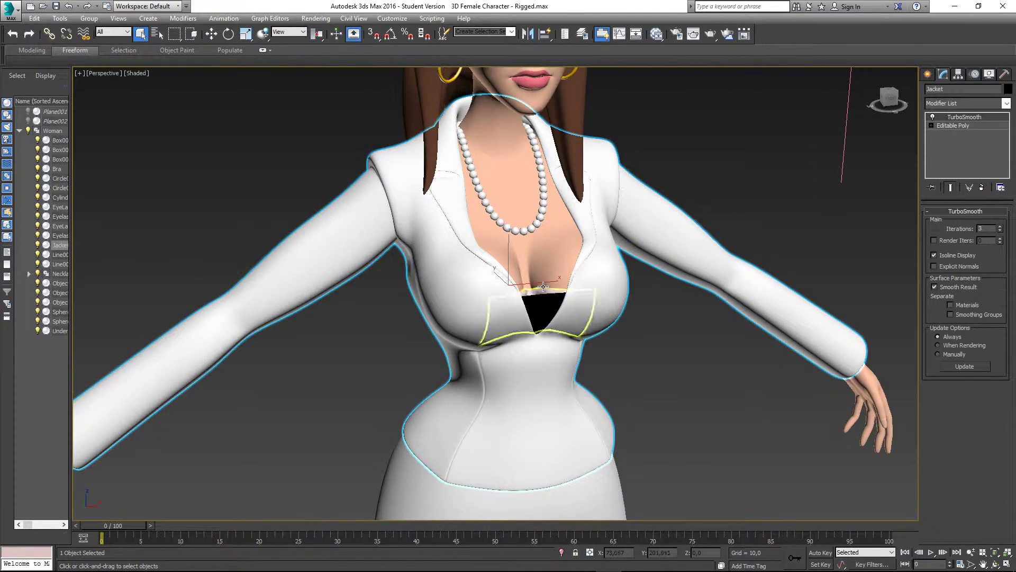
pyautogui.click(577, 315)
pyautogui.click(712, 308)
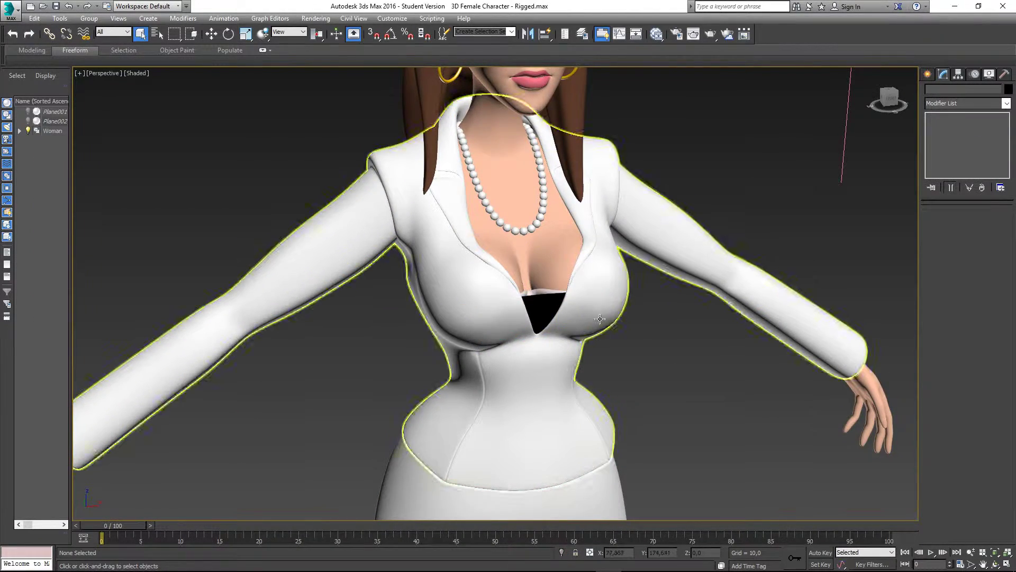
pyautogui.keyDown('alt'); pyautogui.moveTo(587, 319); pyautogui.dragTo(559, 310, button='middle'); pyautogui.keyUp('alt')
pyautogui.click(564, 313)
pyautogui.scroll(3, 560, 309)
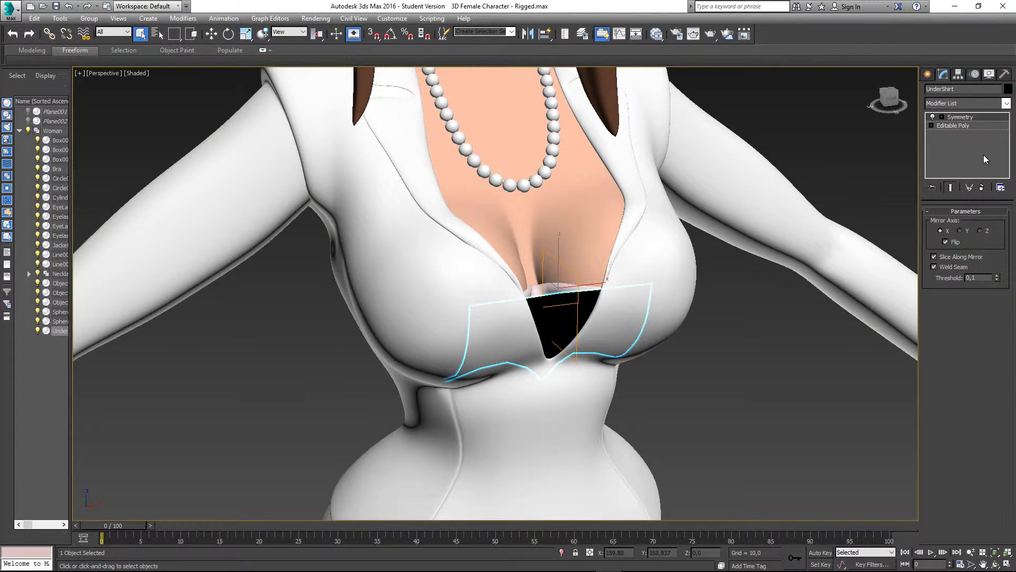
pyautogui.rightClick(568, 298)
pyautogui.moveTo(601, 413)
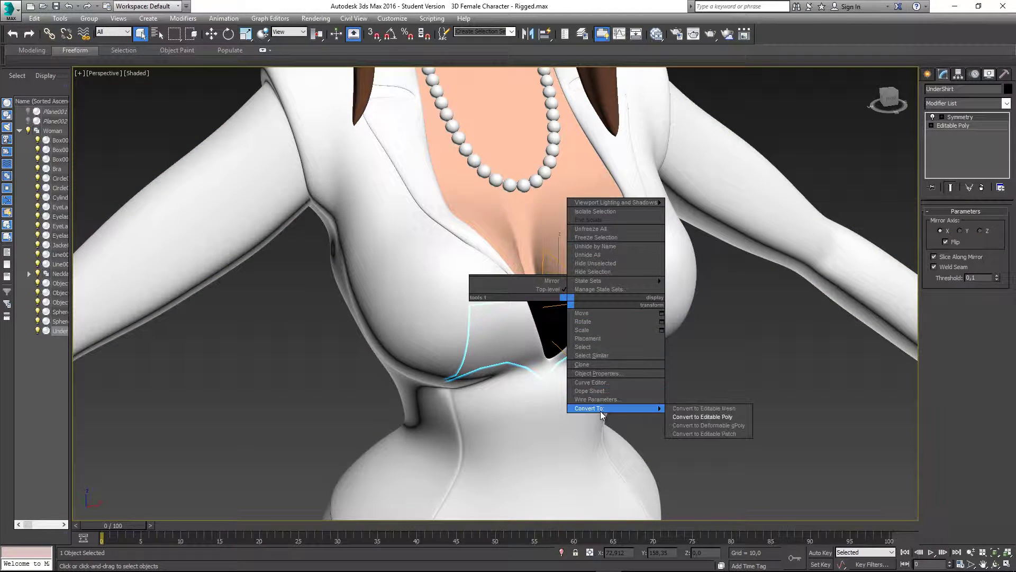
pyautogui.click(702, 417)
pyautogui.keyDown('alt'); pyautogui.moveTo(720, 414); pyautogui.dragTo(577, 351, button='middle'); pyautogui.keyUp('alt')
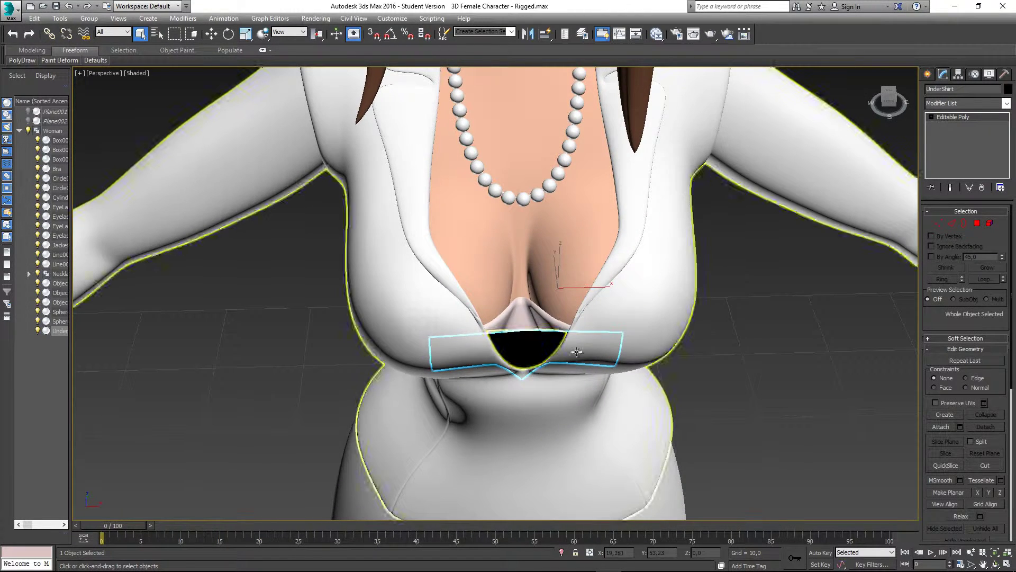
# Select the Bra mesh and convert it to an Editable Poly, collapsing its Symmetry modifier
pyautogui.click(576, 352)
pyautogui.rightClick(519, 306)
pyautogui.moveTo(557, 414)
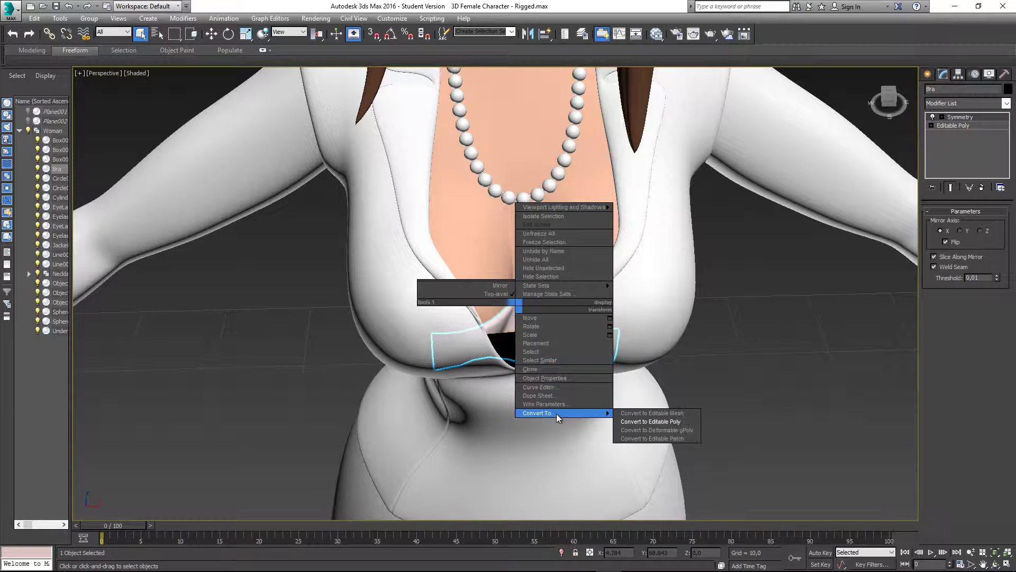
pyautogui.click(640, 419)
pyautogui.keyDown('alt'); pyautogui.moveTo(640, 419); pyautogui.dragTo(694, 356, button='middle'); pyautogui.keyUp('alt')
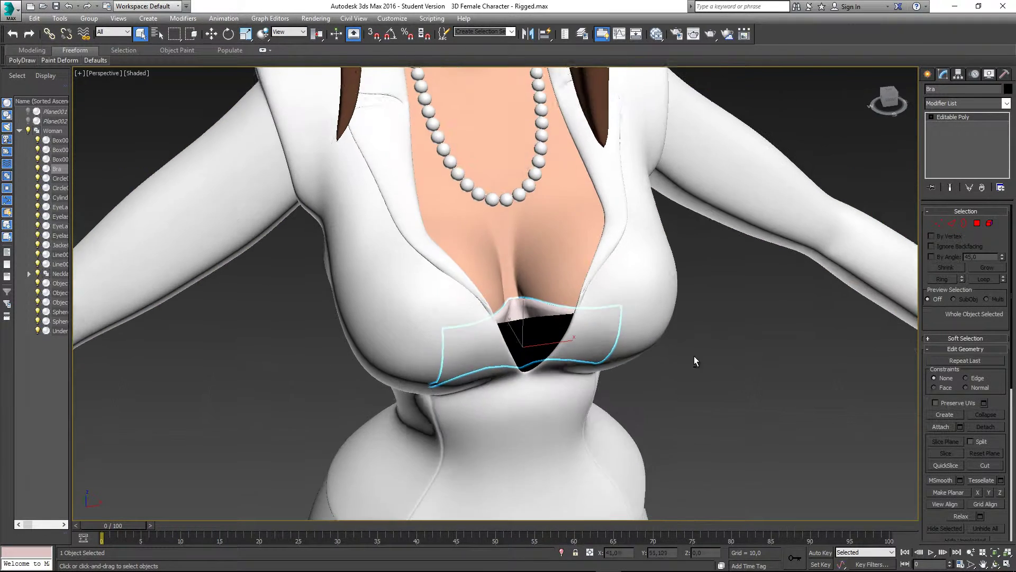
pyautogui.scroll(-2, 694, 355)
pyautogui.click(672, 365)
# Delete TurboSmooth from the skirt and convert the skirt to an Editable Poly, collapsing its Shell modifier
pyautogui.scroll(-6, 694, 272)
pyautogui.click(657, 350)
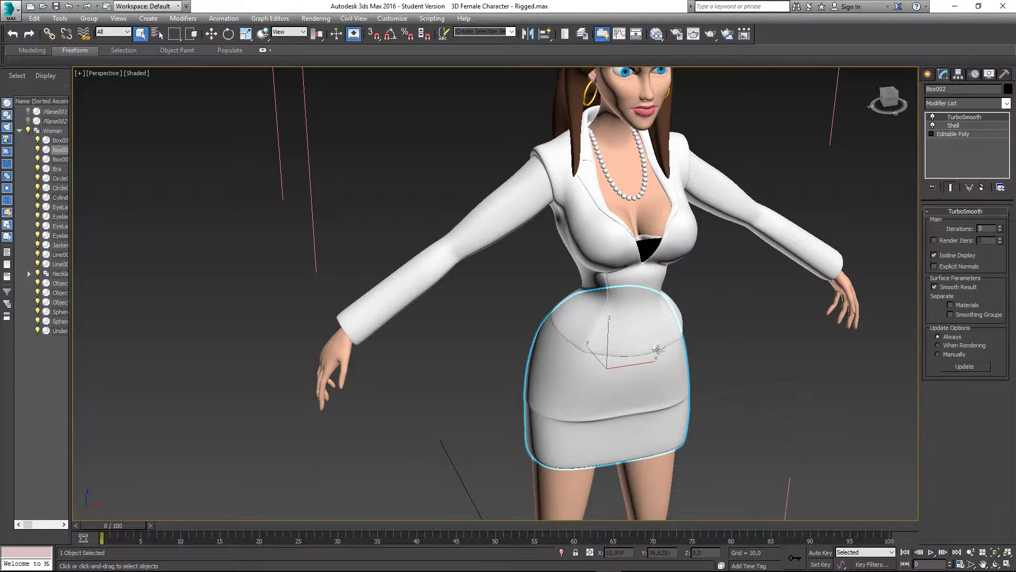
pyautogui.keyDown('alt'); pyautogui.moveTo(664, 295); pyautogui.dragTo(642, 239, button='middle'); pyautogui.keyUp('alt')
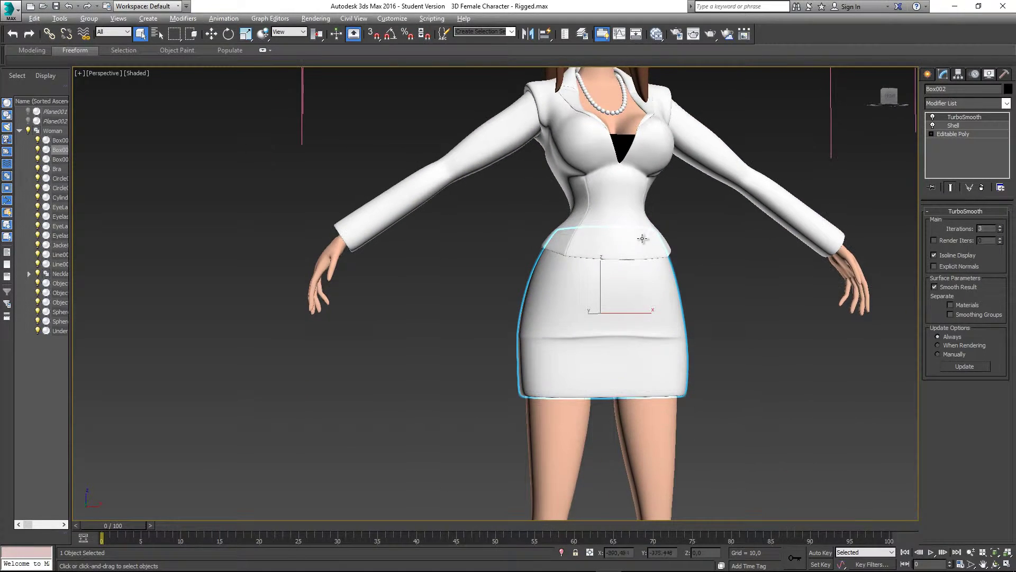
pyautogui.keyDown('alt'); pyautogui.moveTo(627, 309); pyautogui.dragTo(727, 276, button='middle'); pyautogui.keyUp('alt')
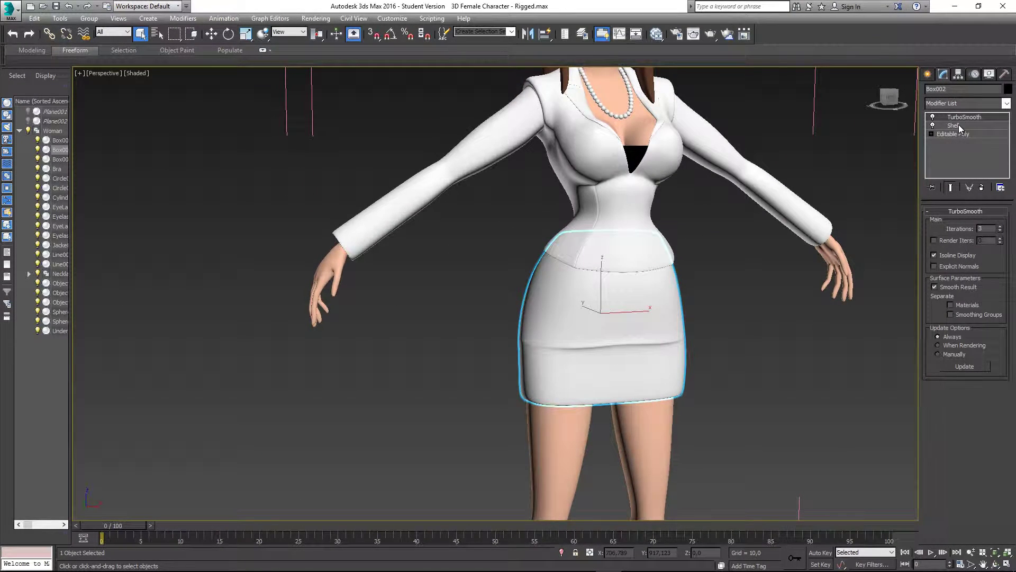
pyautogui.rightClick(972, 115)
pyautogui.click(913, 130)
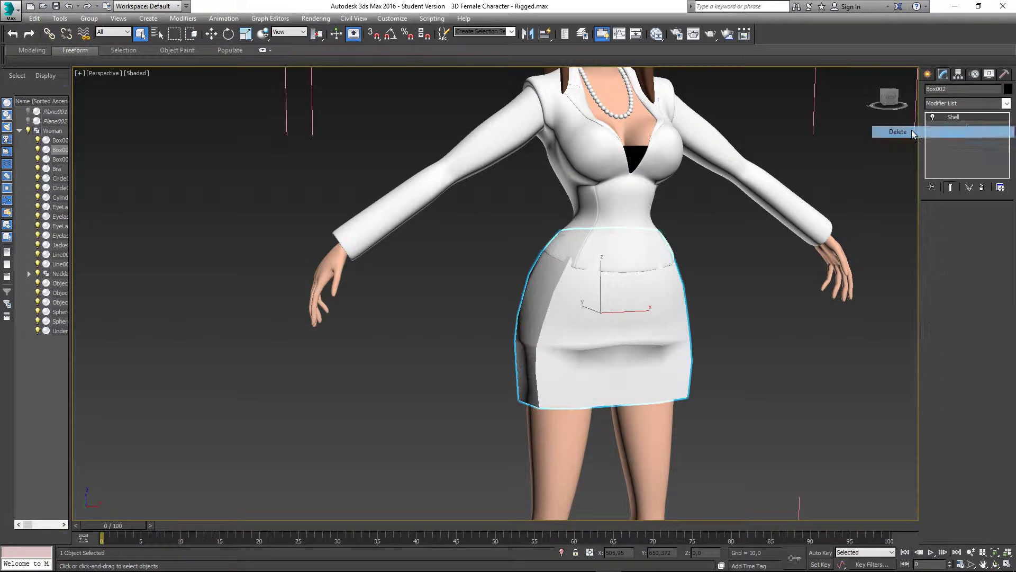
pyautogui.rightClick(601, 317)
pyautogui.moveTo(652, 424)
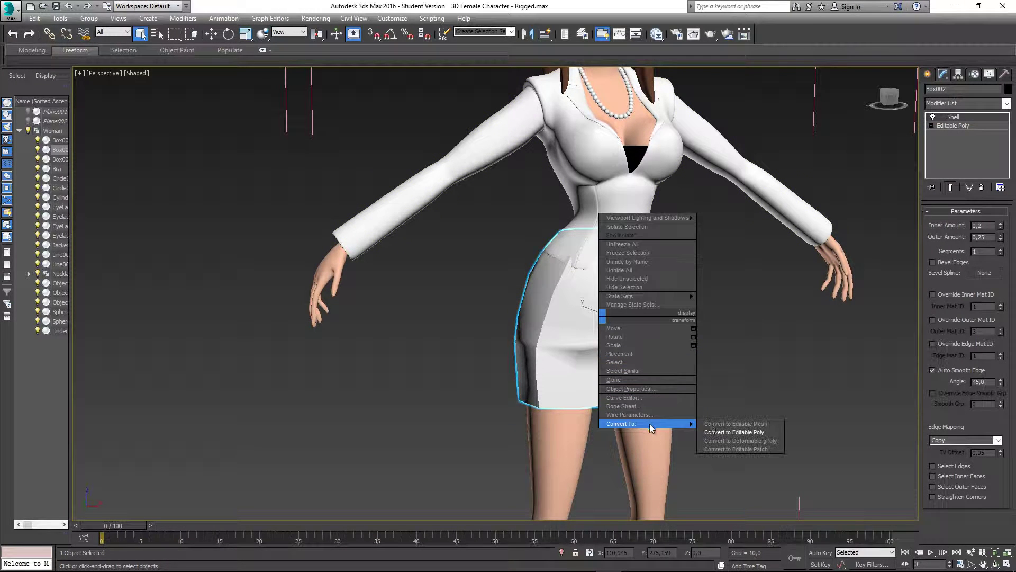
pyautogui.click(730, 432)
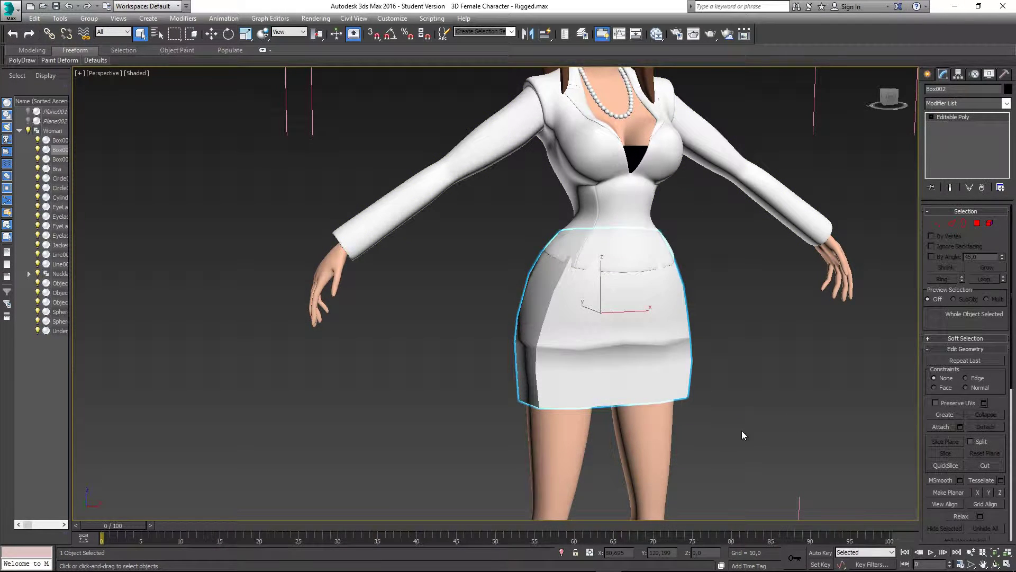
# Reapply TurboSmooth to the skirt with 3 iterations and deselect it
pyautogui.click(948, 103)
pyautogui.write('tu')
pyautogui.press('Return')
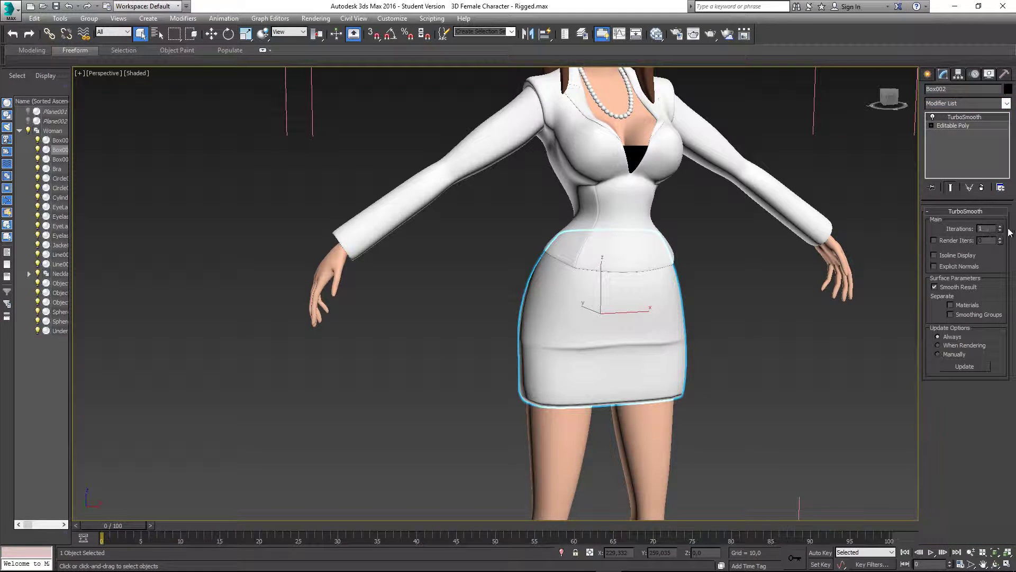
pyautogui.click(1000, 227)
pyautogui.click(1000, 227)
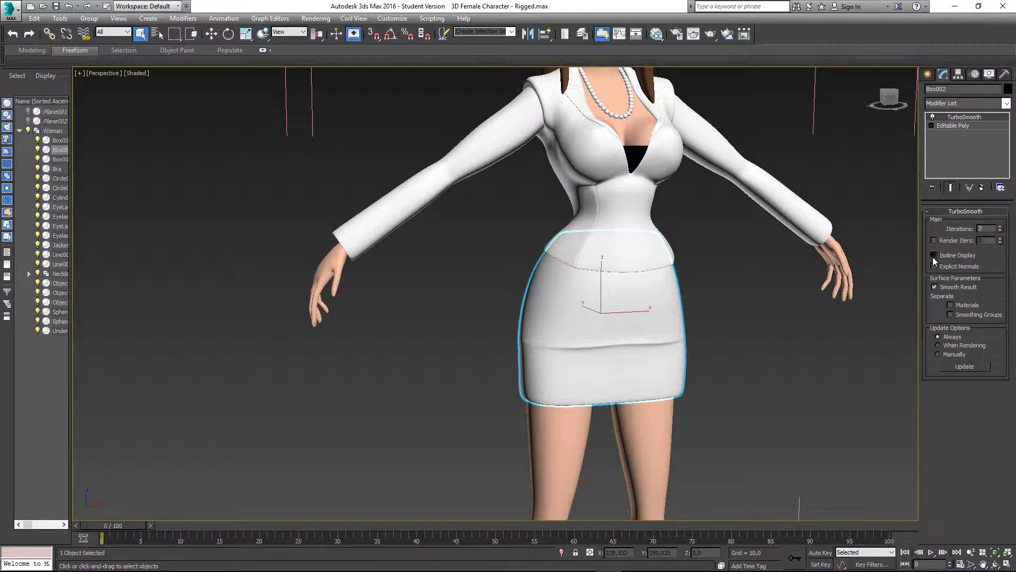
pyautogui.click(790, 306)
# Check the modifier stacks of both shoes, and return to a view of the whole character
pyautogui.moveTo(722, 325); pyautogui.dragTo(699, 229, button='middle')
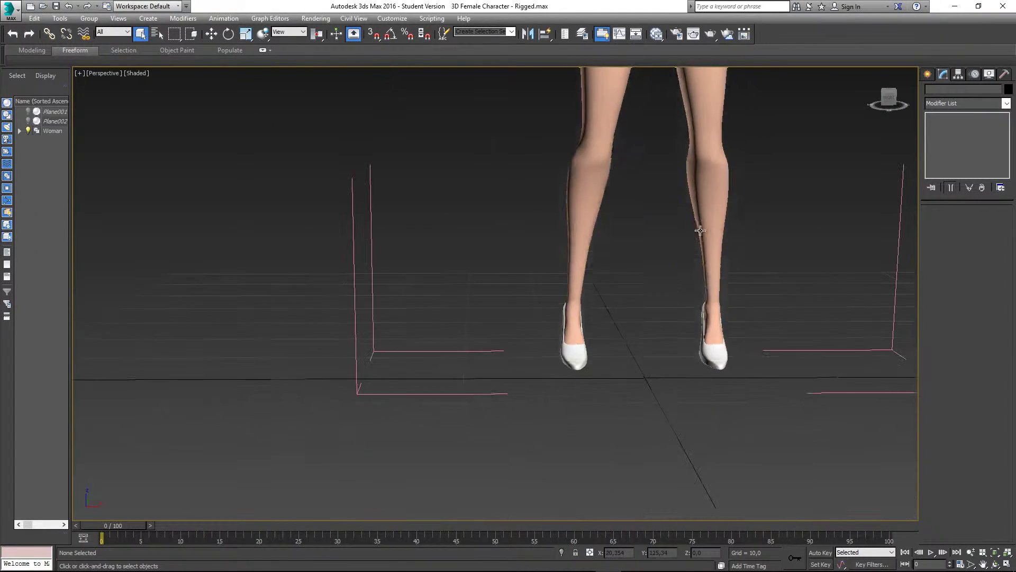
pyautogui.click(714, 344)
pyautogui.click(575, 347)
pyautogui.scroll(-3, 539, 332)
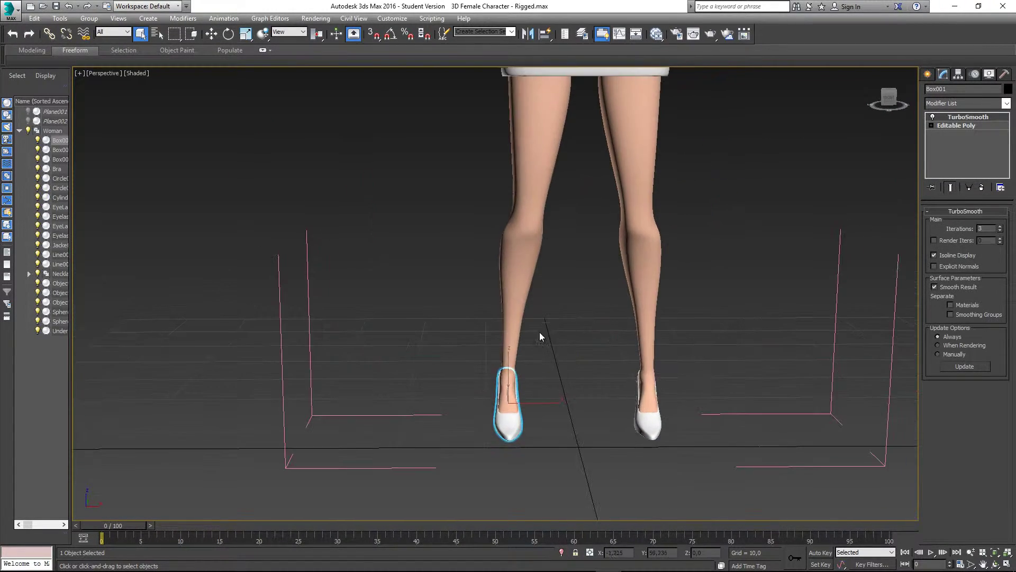
pyautogui.scroll(-8, 558, 381)
pyautogui.click(630, 205)
pyautogui.moveTo(630, 204); pyautogui.dragTo(636, 236, button='middle')
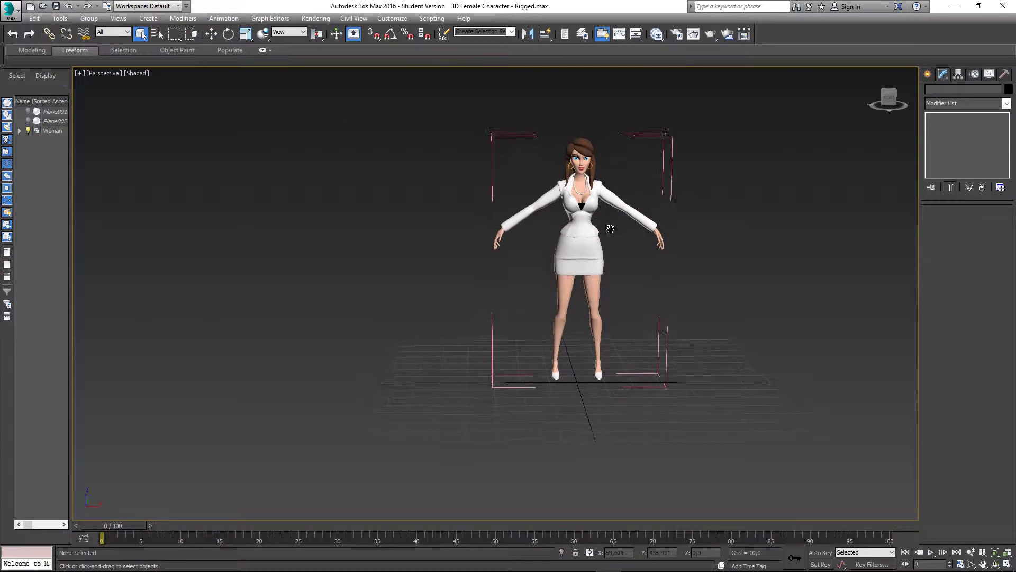
# Close the opened Woman group and select the character to check that it is picked as one group
pyautogui.moveTo(416, 91); pyautogui.dragTo(740, 430)
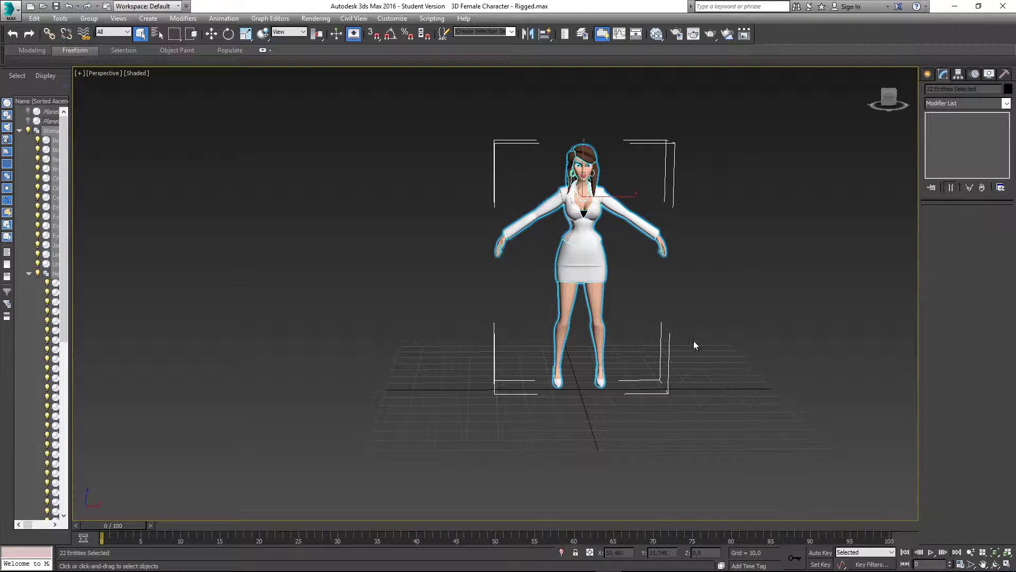
pyautogui.click(88, 19)
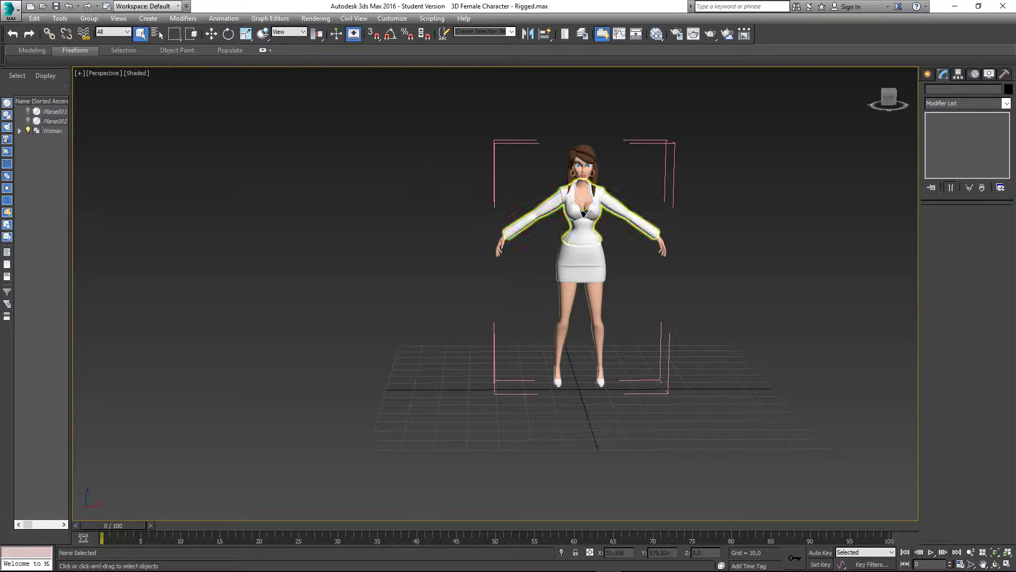
pyautogui.click(89, 19)
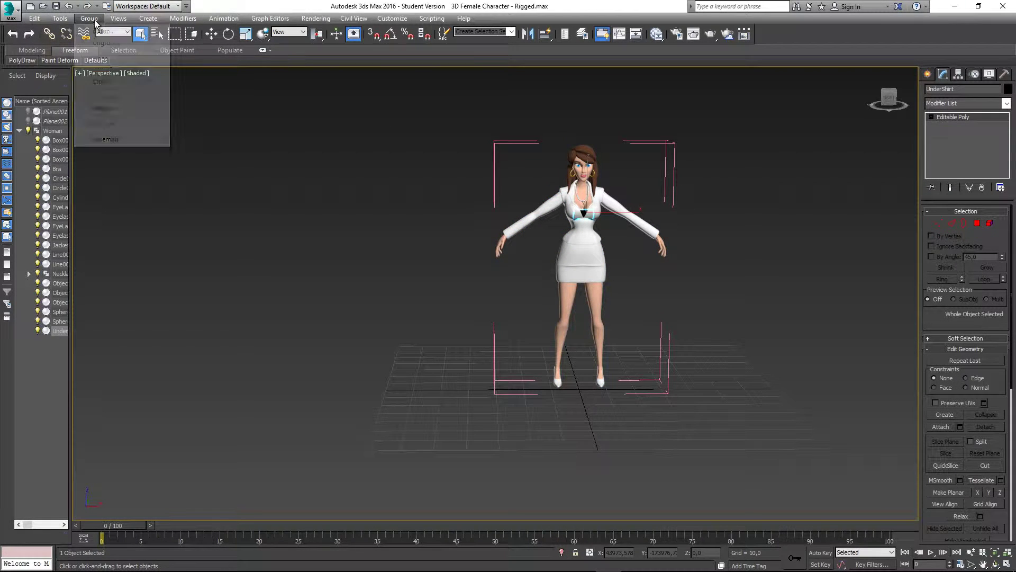
pyautogui.click(113, 84)
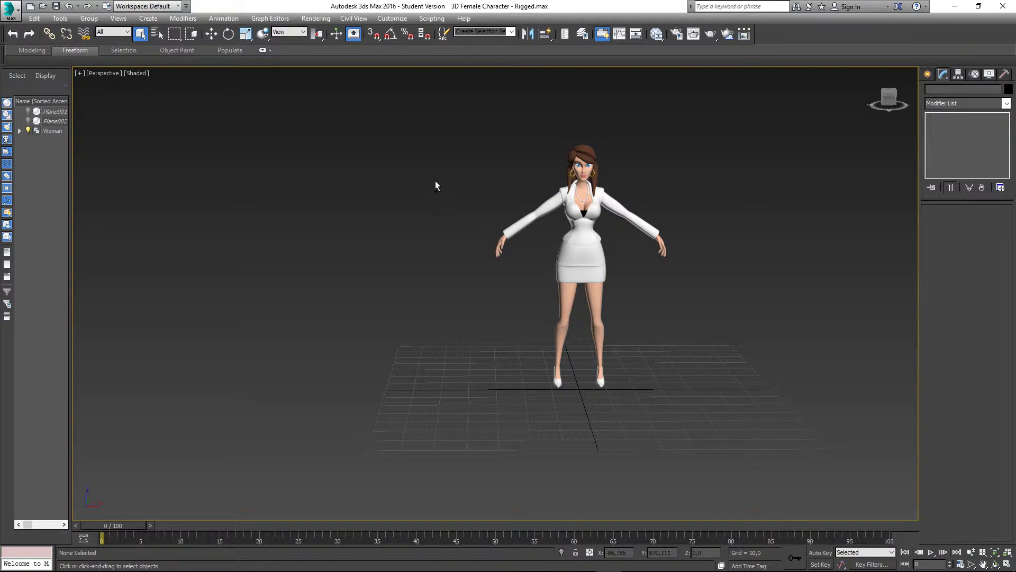
pyautogui.click(583, 225)
pyautogui.keyDown('alt'); pyautogui.moveTo(645, 216); pyautogui.dragTo(608, 208, button='middle'); pyautogui.keyUp('alt')
pyautogui.press('w')
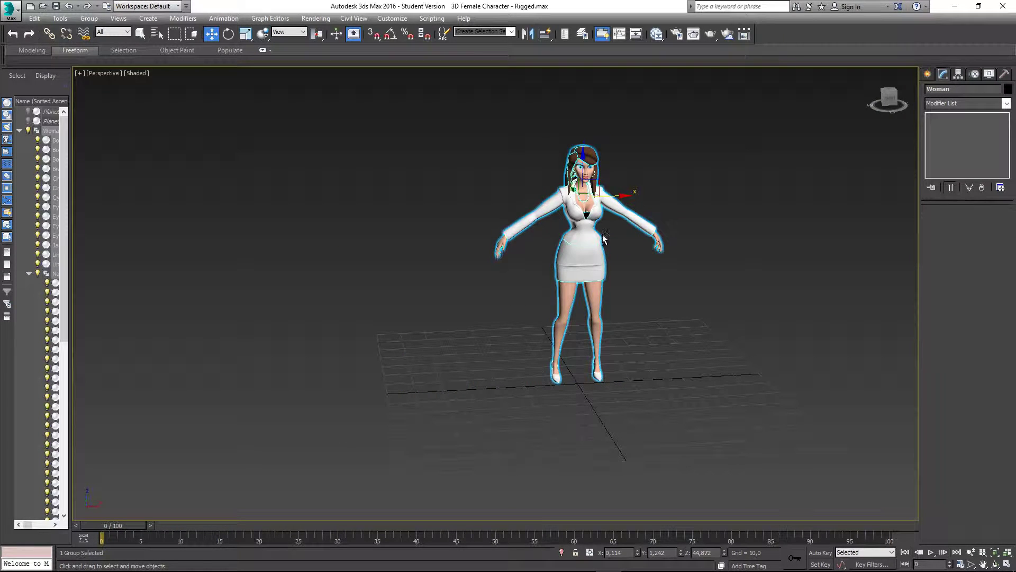
pyautogui.press('q')
# Reselect the closed Woman group and show the character in the Front view
pyautogui.keyDown('alt'); pyautogui.moveTo(587, 231); pyautogui.dragTo(539, 281, button='middle'); pyautogui.keyUp('alt')
pyautogui.scroll(3, 590, 258)
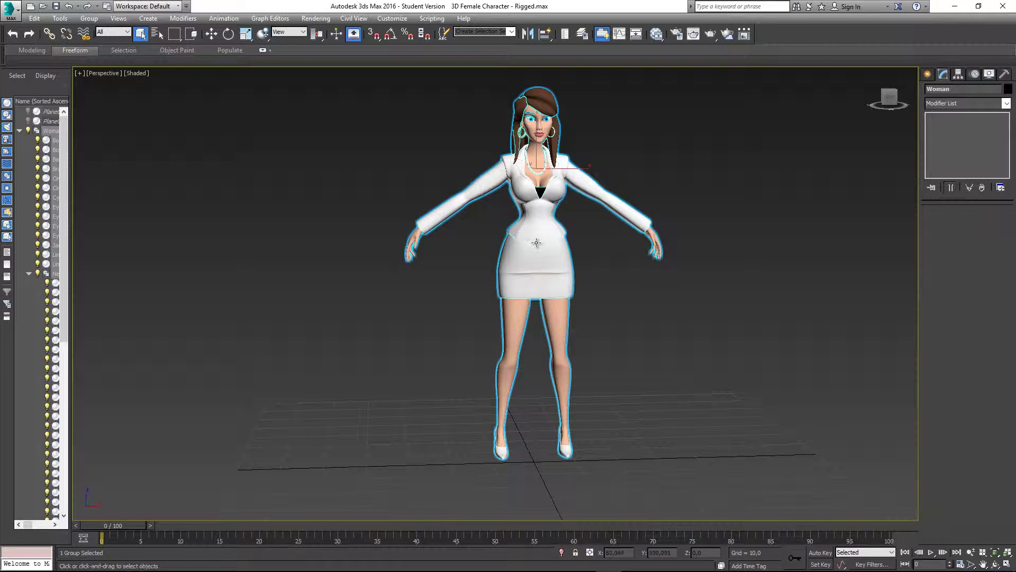
pyautogui.moveTo(536, 243); pyautogui.dragTo(555, 307, button='middle')
pyautogui.click(472, 253)
pyautogui.click(532, 257)
pyautogui.press('f')
pyautogui.scroll(6, 535, 233)
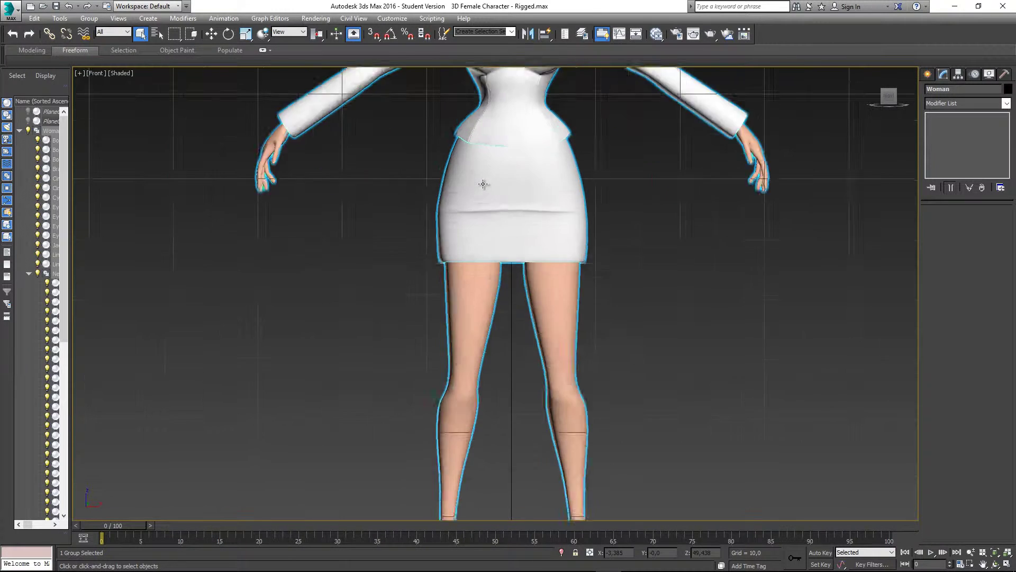
pyautogui.scroll(-2, 532, 212)
pyautogui.scroll(-4, 532, 213)
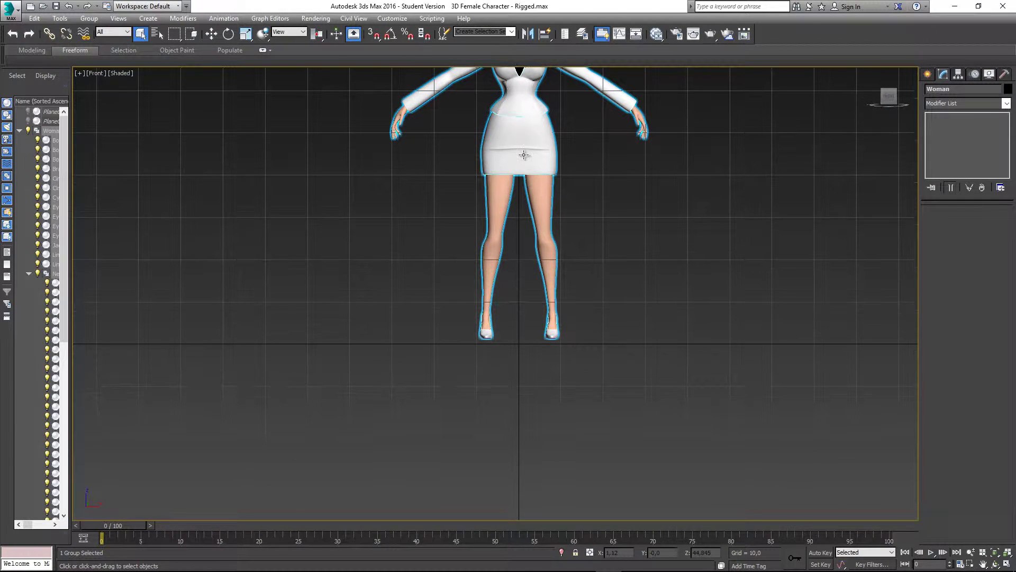
# Check the character's placement on the grid origin in the Front and Perspective views
pyautogui.scroll(2, 525, 209)
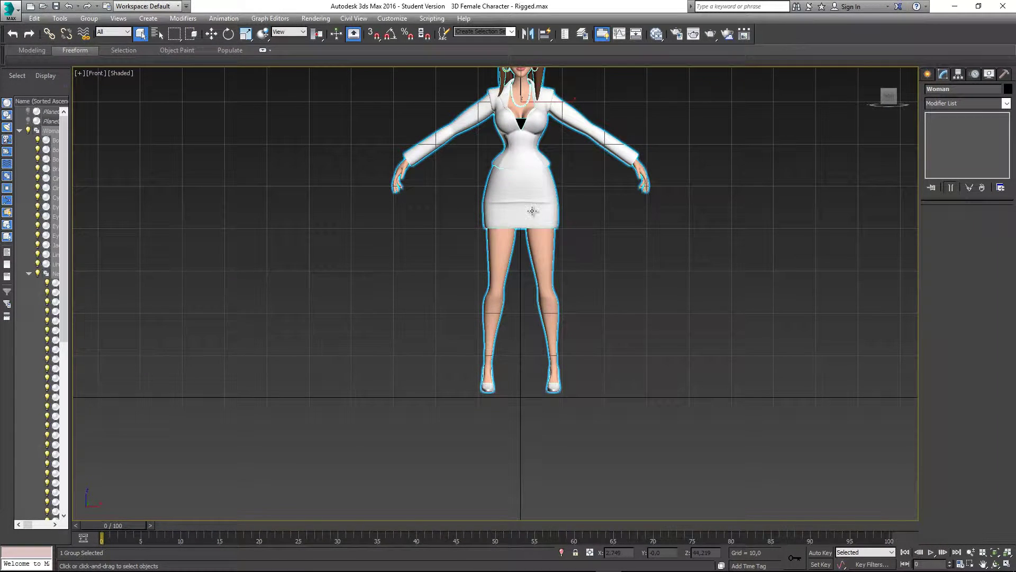
pyautogui.moveTo(516, 169)
pyautogui.mouseDown(button='middle')
pyautogui.moveTo(512, 252)
pyautogui.moveTo(532, 163)
pyautogui.mouseUp(button='middle')
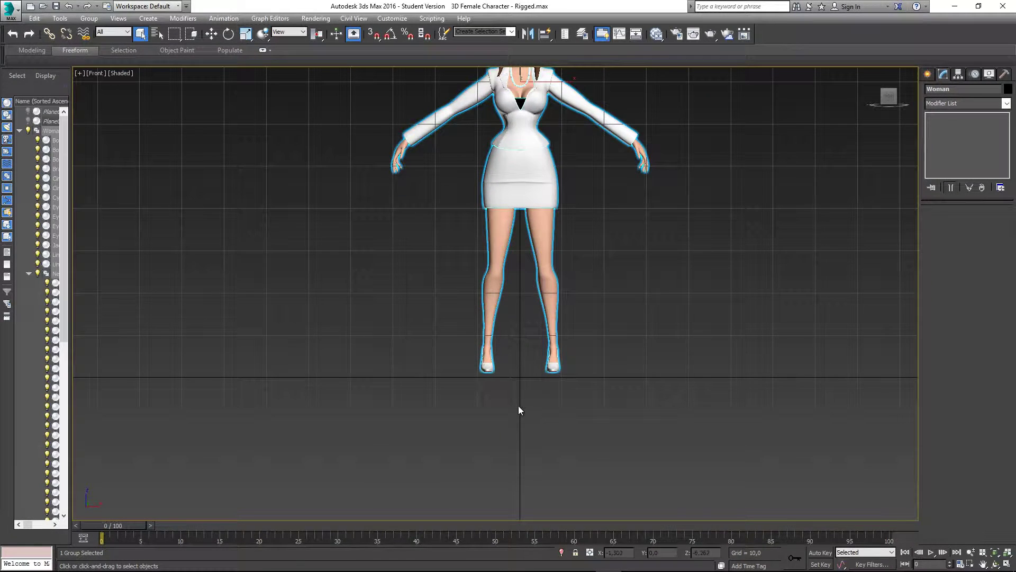
pyautogui.moveTo(528, 219); pyautogui.dragTo(527, 114, button='middle')
pyautogui.moveTo(530, 180); pyautogui.dragTo(531, 318, button='middle')
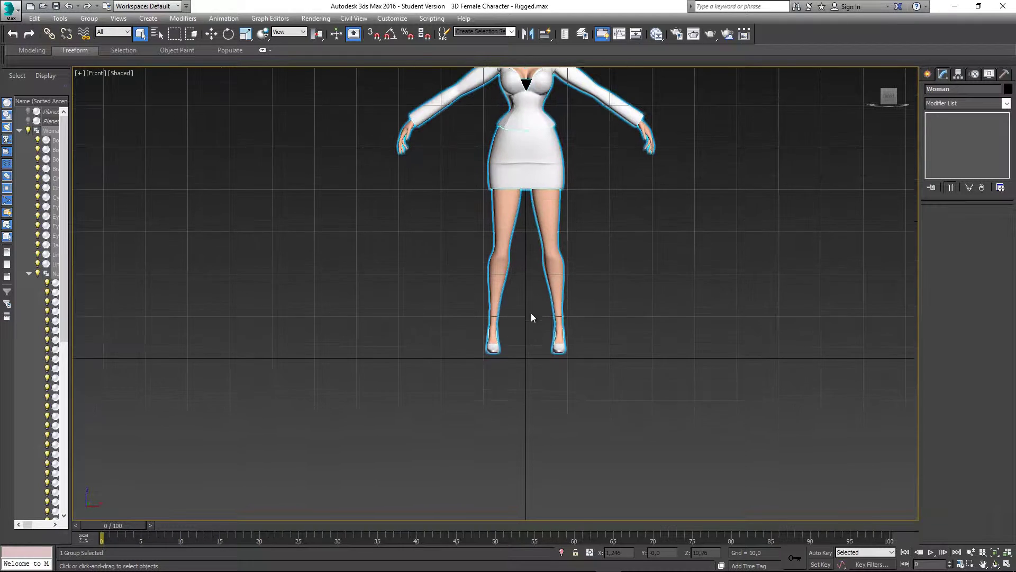
pyautogui.moveTo(522, 356); pyautogui.dragTo(502, 366, button='middle')
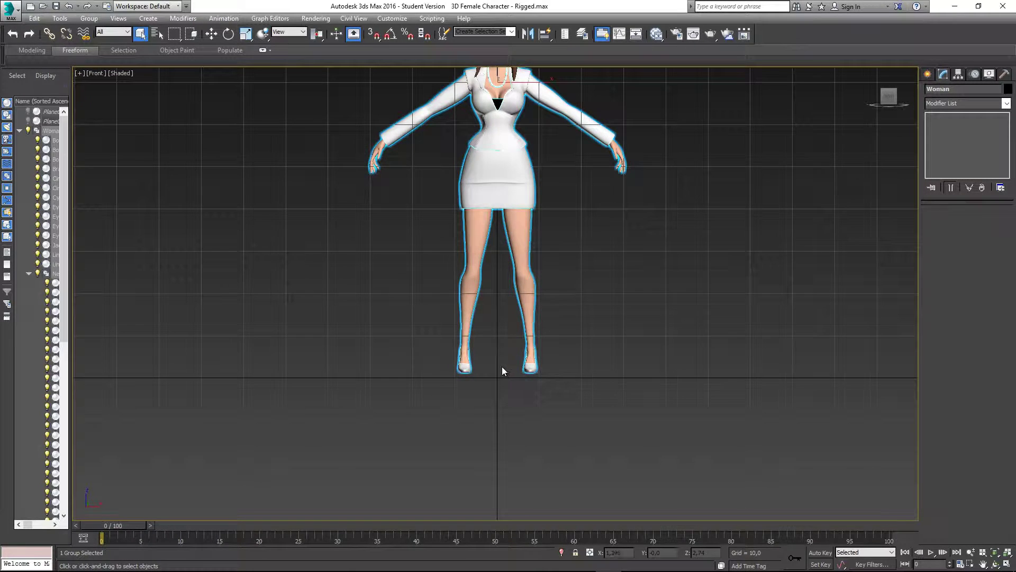
pyautogui.press('p')
pyautogui.keyDown('alt'); pyautogui.moveTo(510, 275); pyautogui.dragTo(545, 351, button='middle'); pyautogui.keyUp('alt')
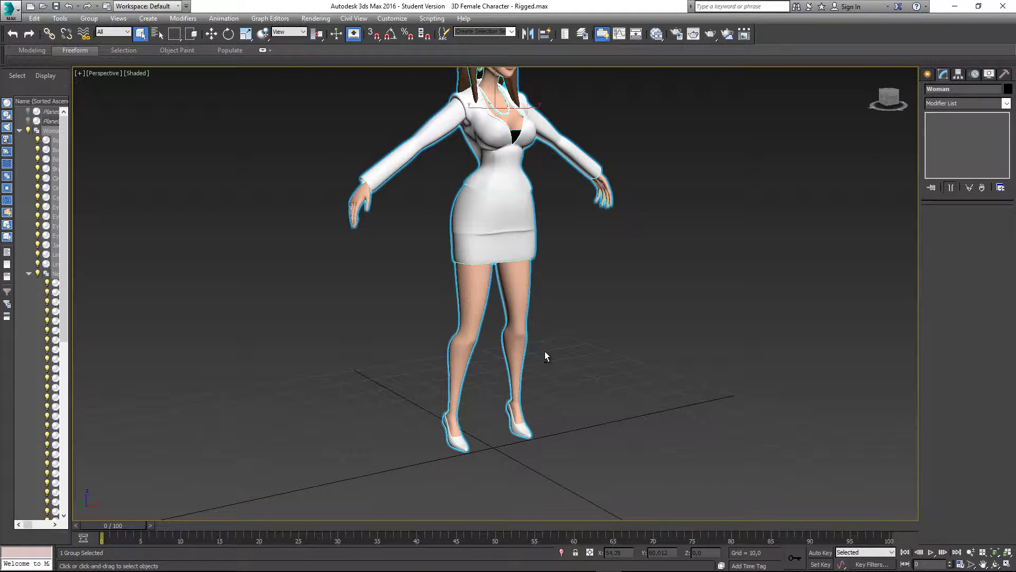
pyautogui.click(576, 280)
pyautogui.keyDown('alt'); pyautogui.moveTo(576, 281); pyautogui.dragTo(536, 240, button='middle'); pyautogui.keyUp('alt')
pyautogui.click(539, 256)
# Freeze the Woman group through its object properties with Show Frozen in Gray turned off
pyautogui.rightClick(536, 238)
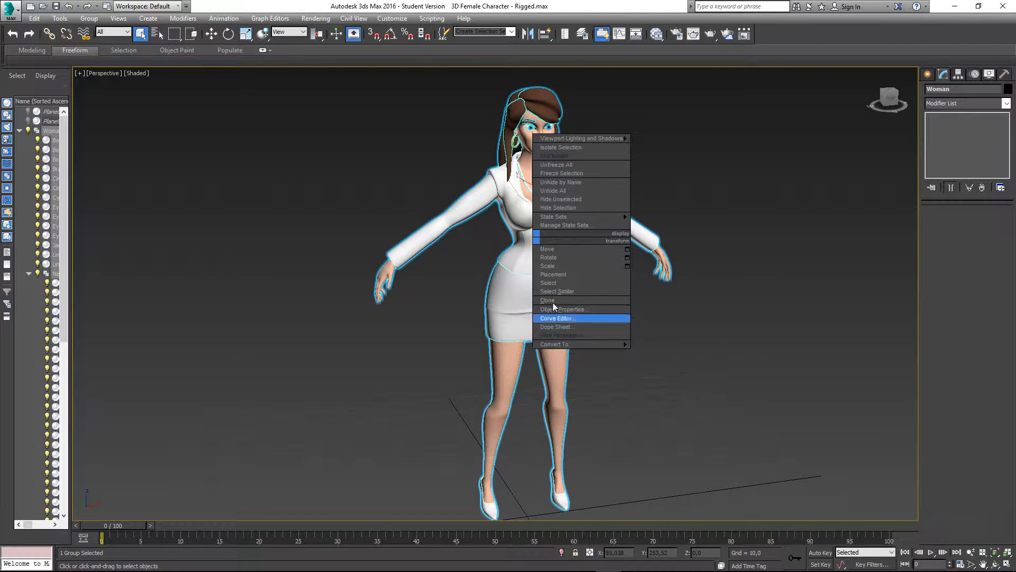
pyautogui.click(553, 182)
pyautogui.click(238, 9)
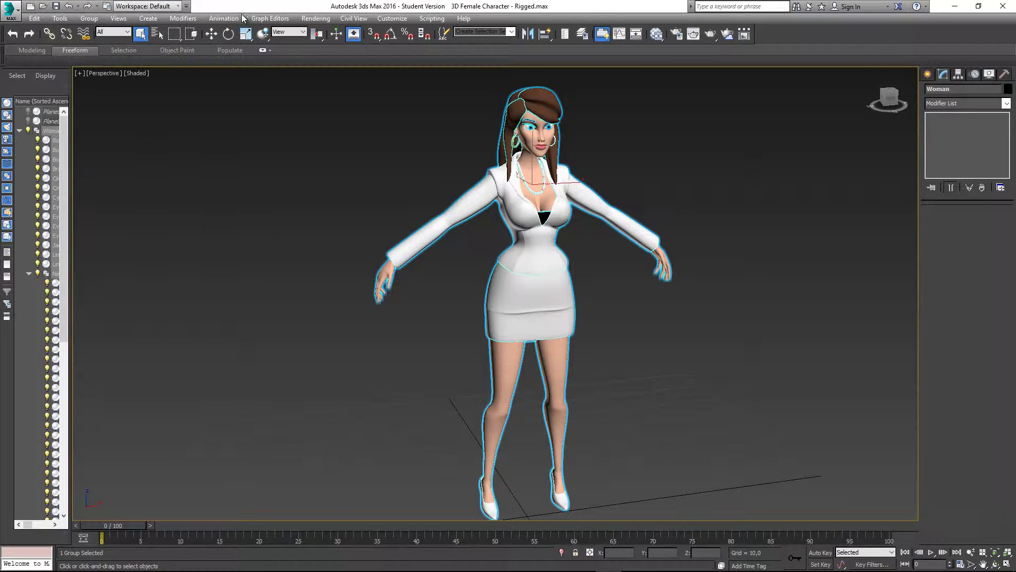
pyautogui.rightClick(528, 192)
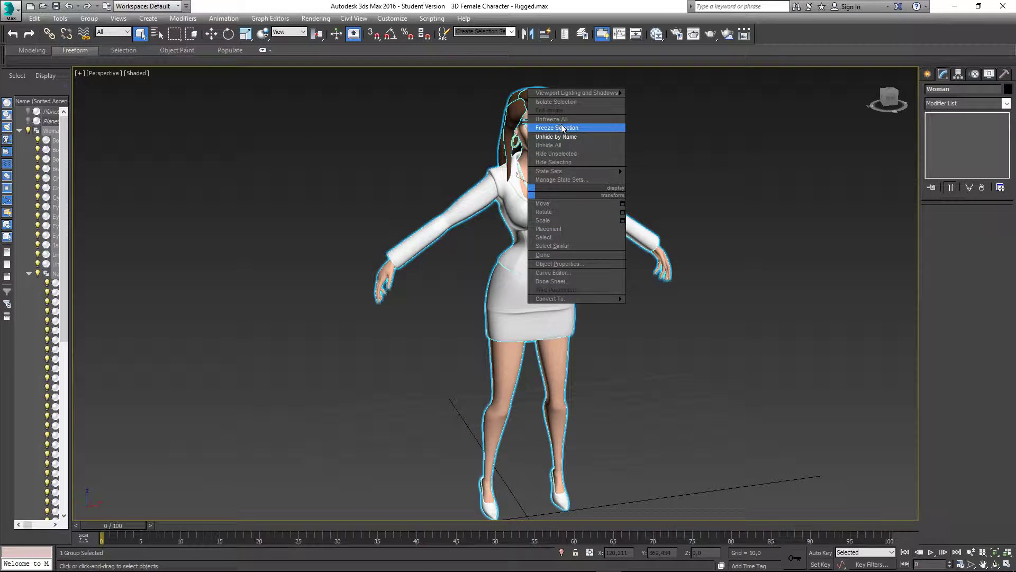
pyautogui.click(566, 263)
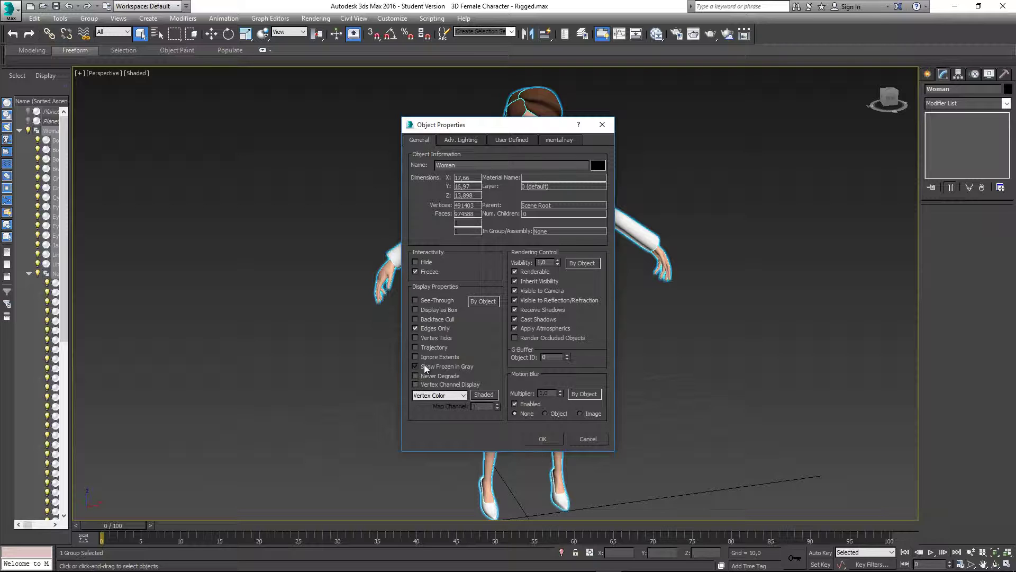
pyautogui.click(483, 302)
pyautogui.click(483, 303)
pyautogui.click(428, 365)
pyautogui.click(543, 439)
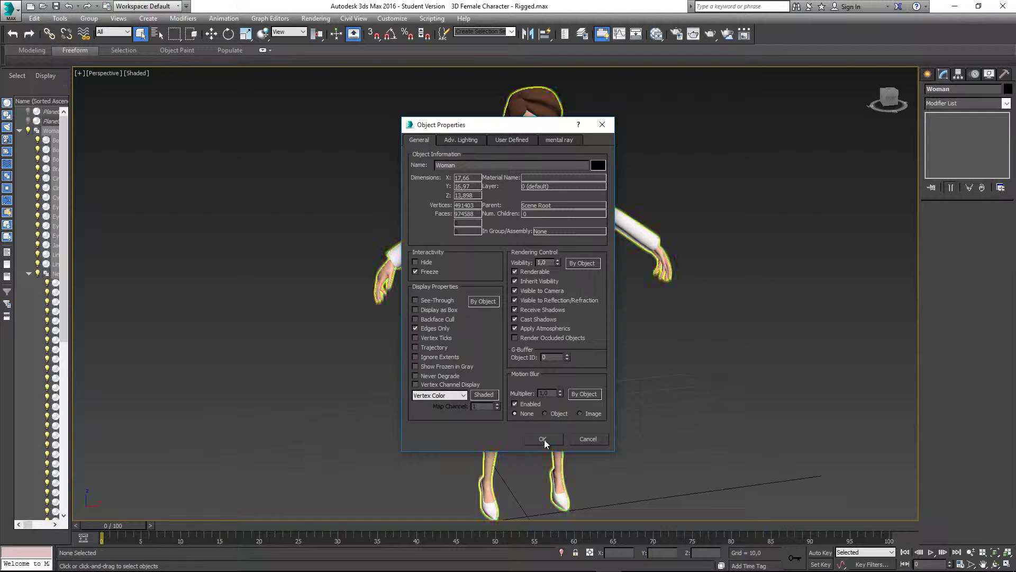
# Test whether the frozen character can still be picked with a region selection around it
pyautogui.scroll(-6, 557, 346)
pyautogui.moveTo(427, 180); pyautogui.dragTo(603, 371)
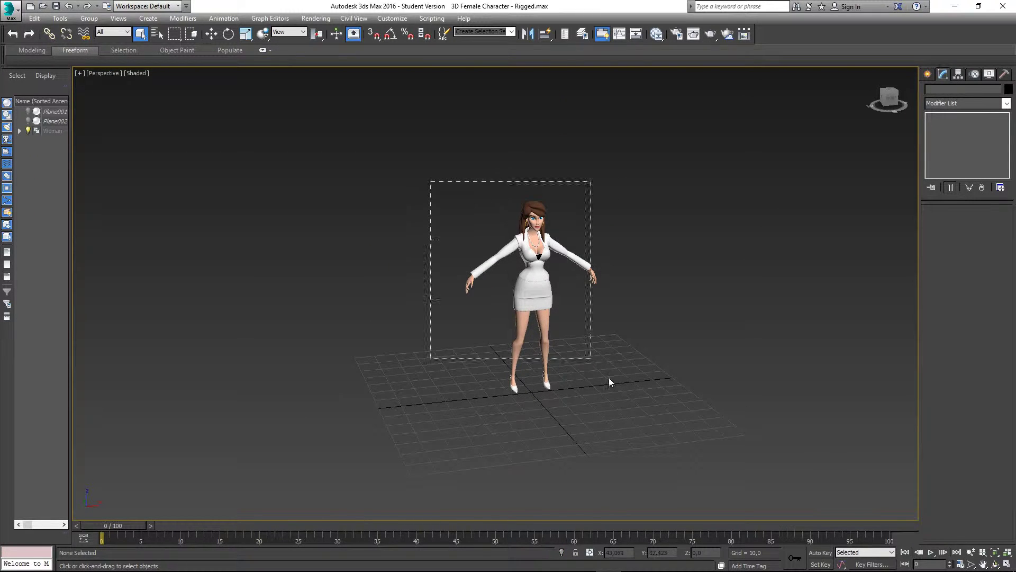
pyautogui.scroll(5, 542, 271)
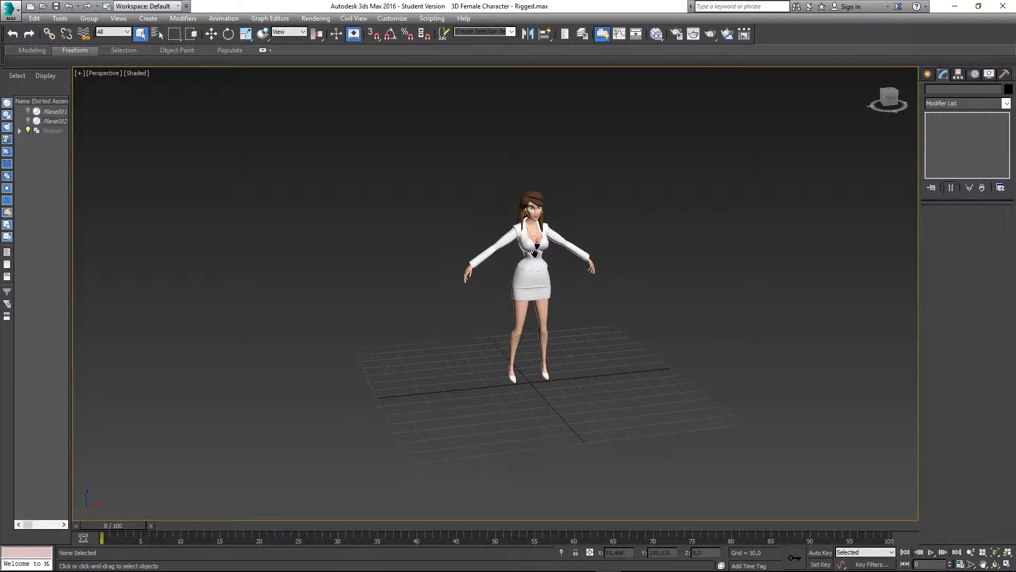
# Inspect the frozen character in the Front and Left views, including its wireframe, and return to a shaded Perspective view
pyautogui.press('f')
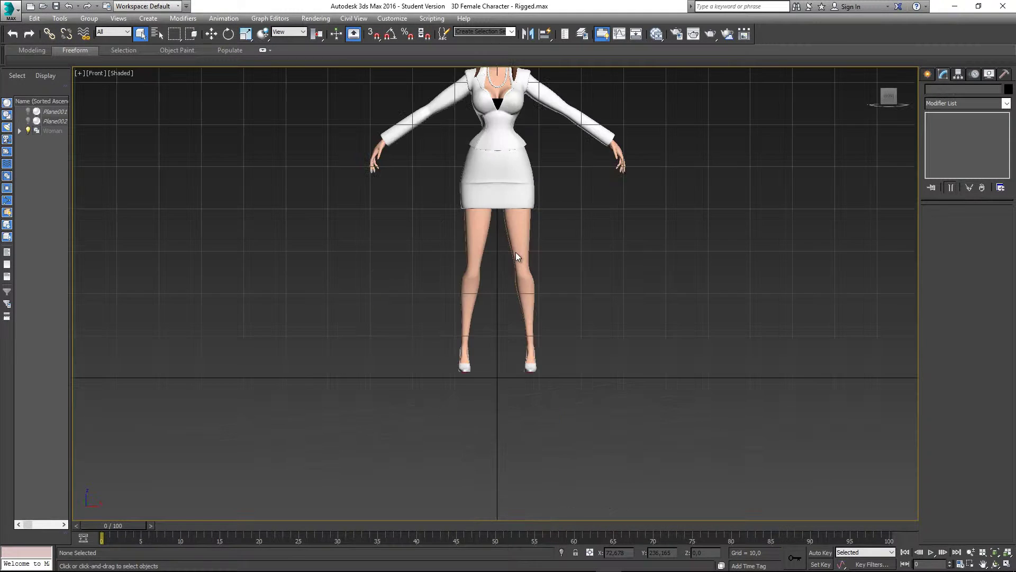
pyautogui.press('l')
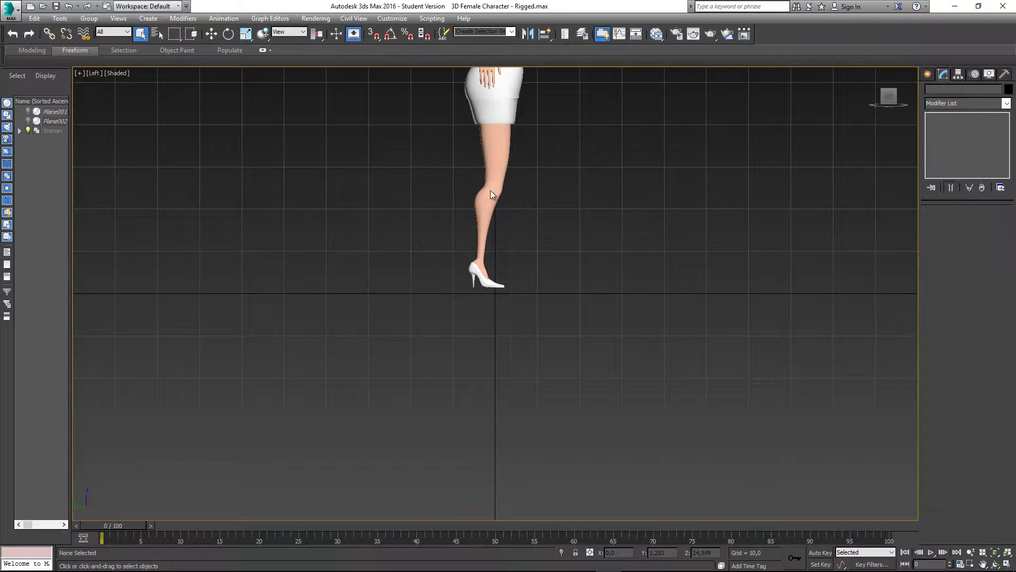
pyautogui.press('F3')
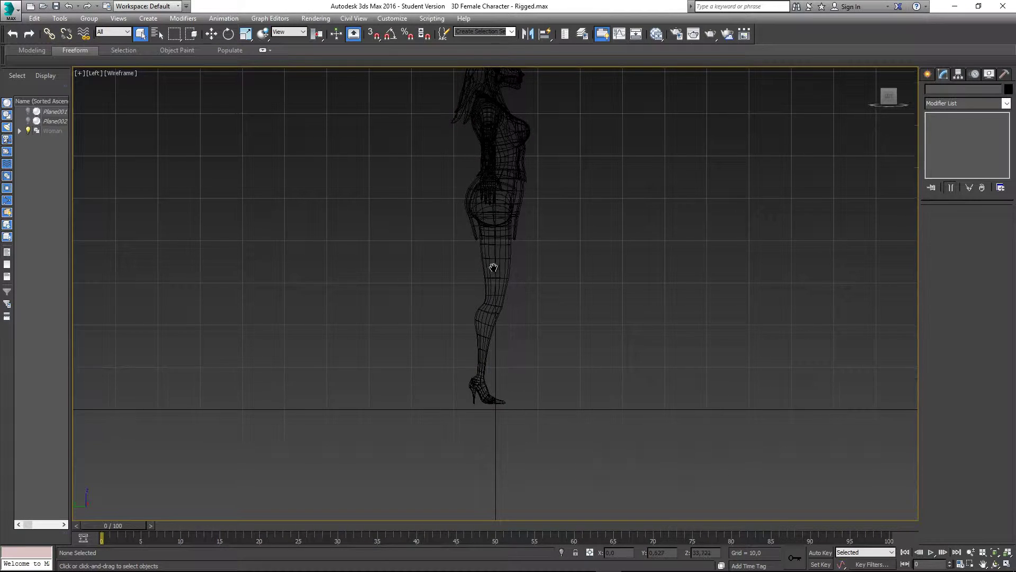
pyautogui.scroll(4, 501, 256)
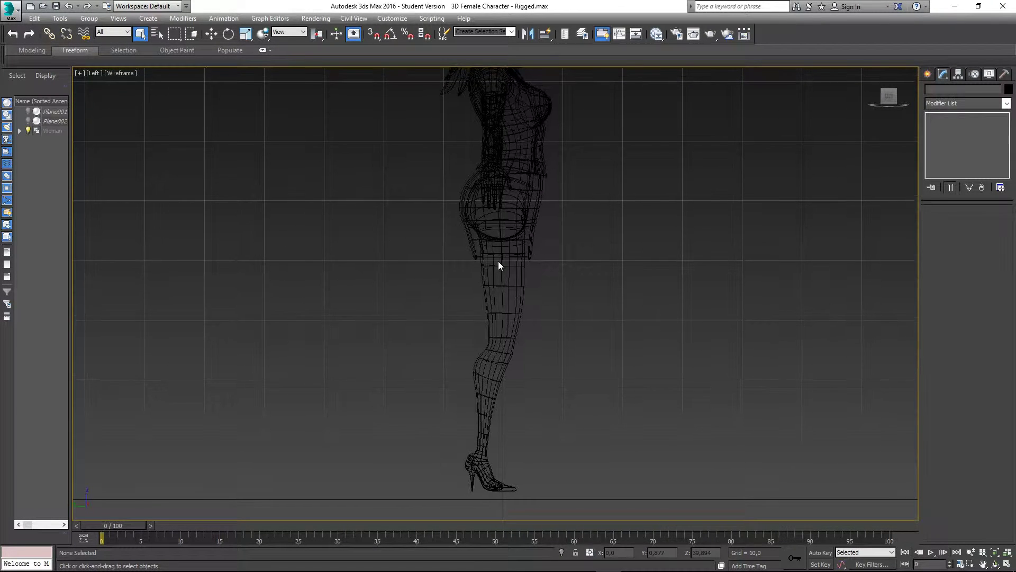
pyautogui.press('F3')
pyautogui.scroll(-5, 499, 260)
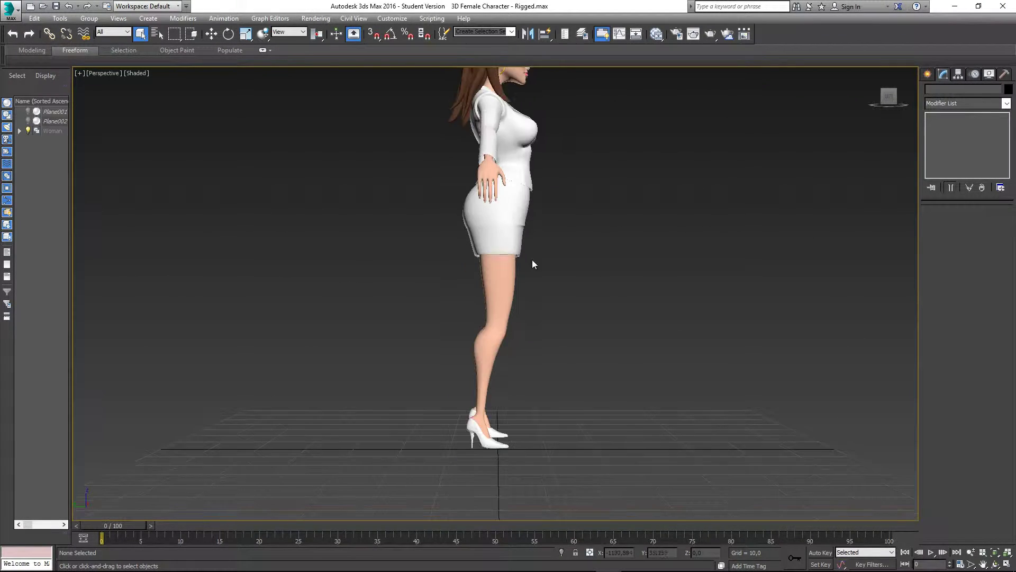
pyautogui.press('p')
pyautogui.moveTo(552, 257); pyautogui.dragTo(405, 295, button='middle')
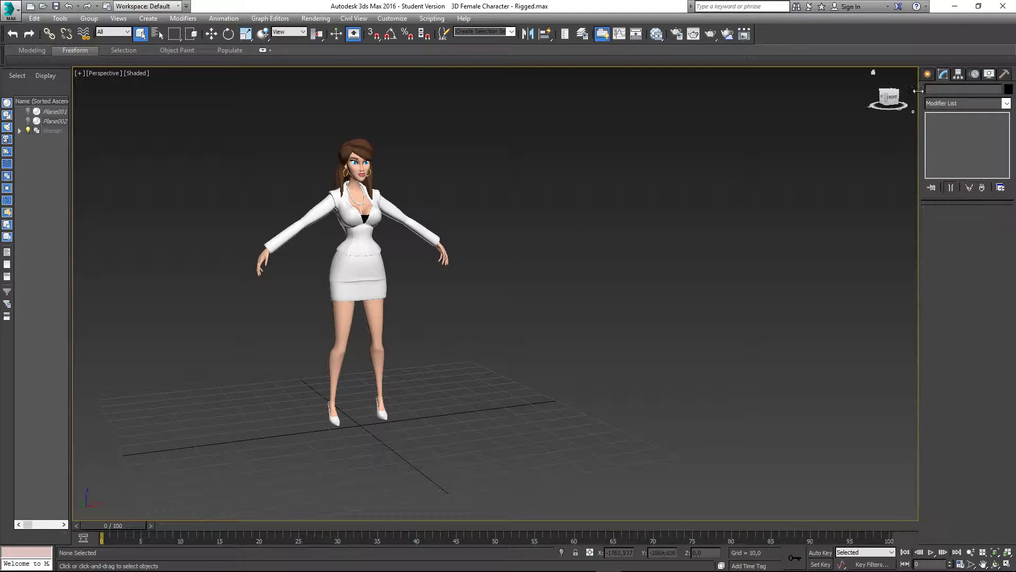
# Create a Skeleton biped system about 84.7 units high beside the character in the Front view, and return to Perspective
pyautogui.click(929, 74)
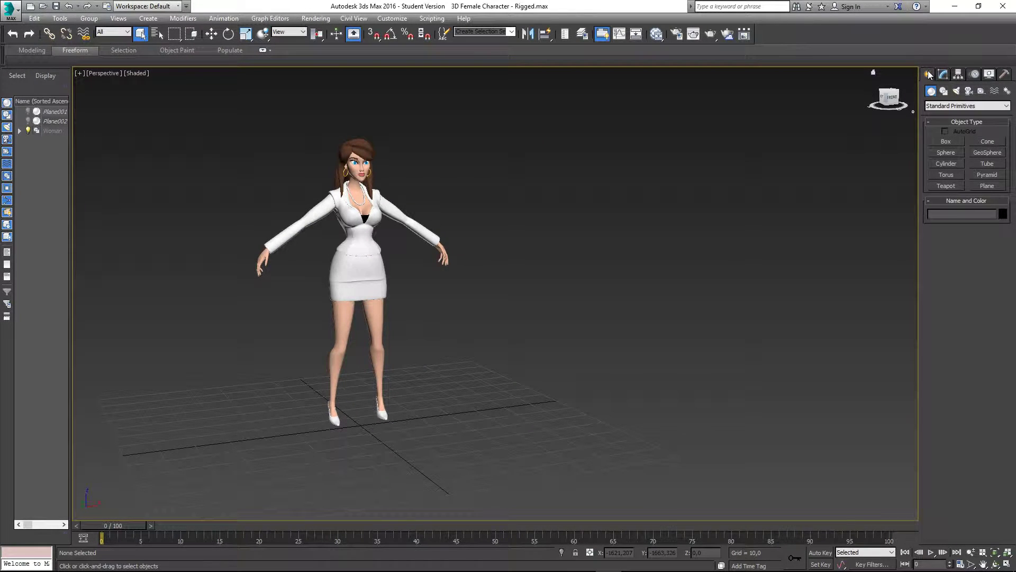
pyautogui.click(1008, 92)
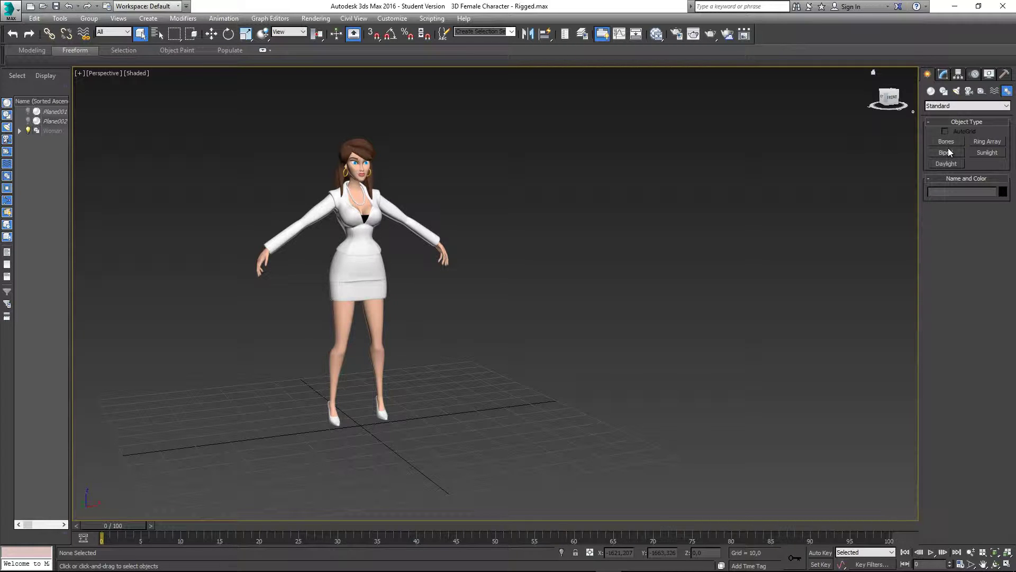
pyautogui.moveTo(364, 197); pyautogui.dragTo(421, 188, button='middle')
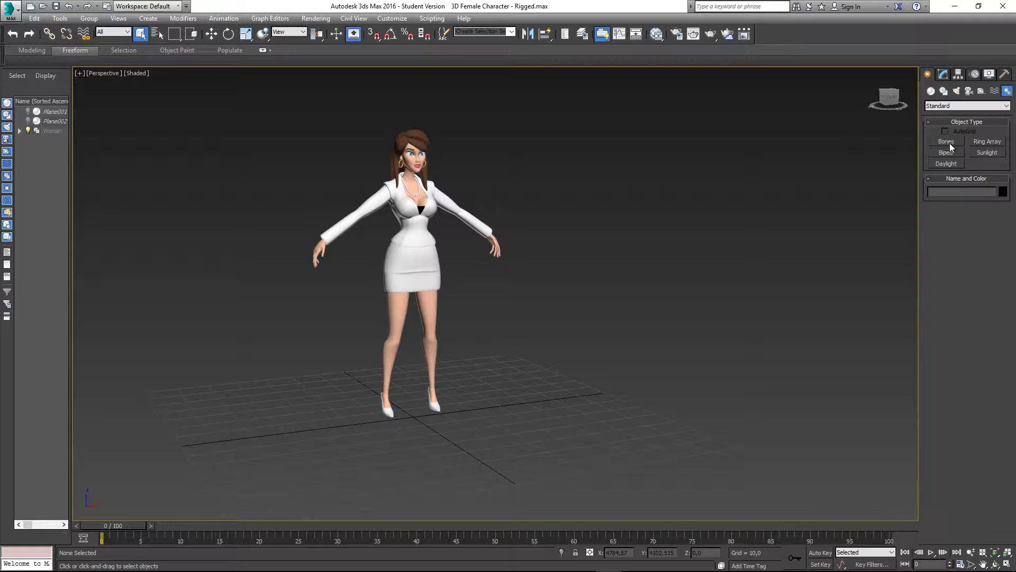
pyautogui.moveTo(592, 226); pyautogui.dragTo(571, 258, button='middle')
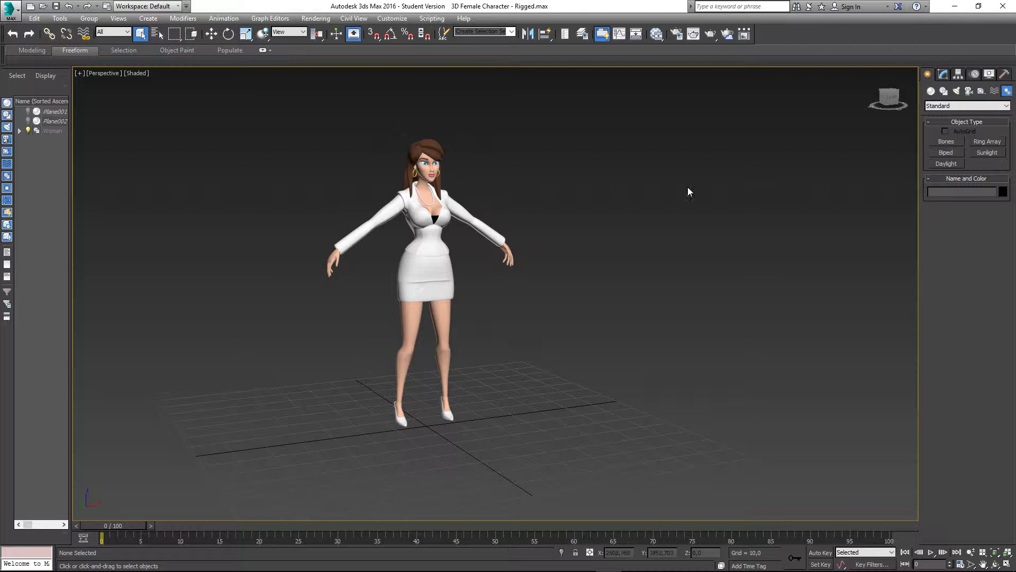
pyautogui.moveTo(592, 226); pyautogui.dragTo(635, 215, button='middle')
pyautogui.moveTo(508, 201); pyautogui.dragTo(497, 208, button='middle')
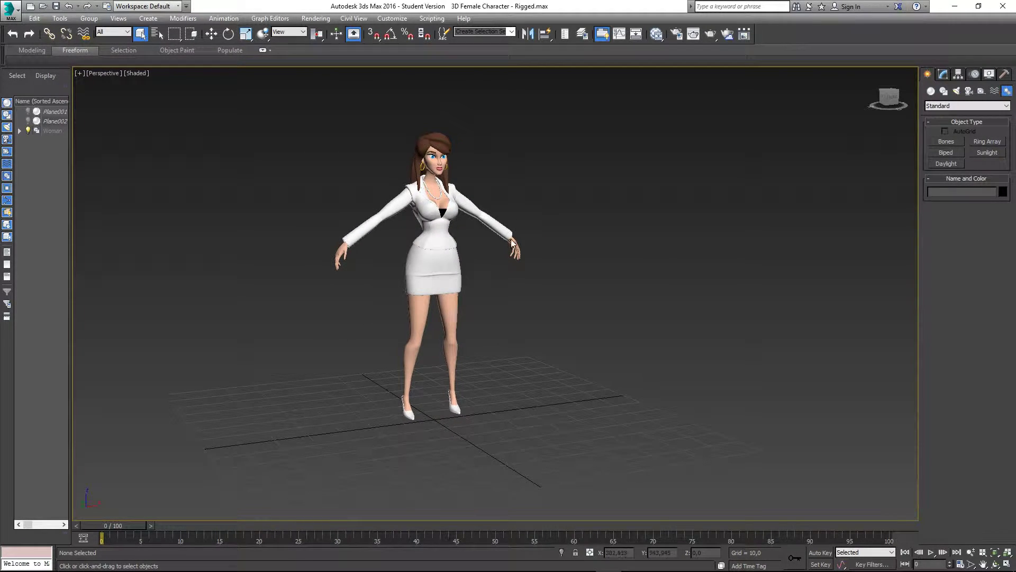
pyautogui.keyDown('alt'); pyautogui.moveTo(576, 253); pyautogui.dragTo(524, 255, button='middle'); pyautogui.keyUp('alt')
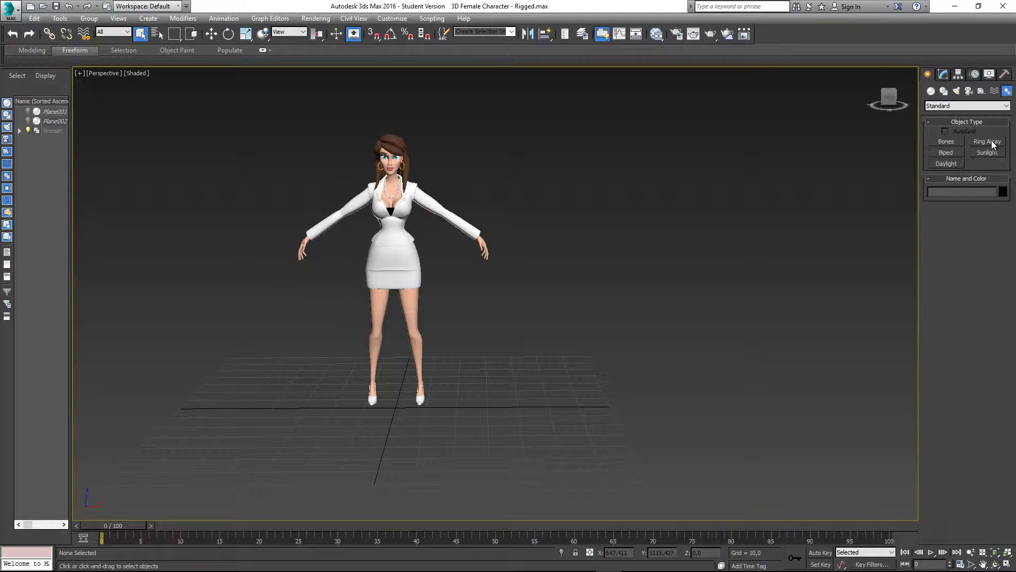
pyautogui.click(947, 152)
pyautogui.press('f')
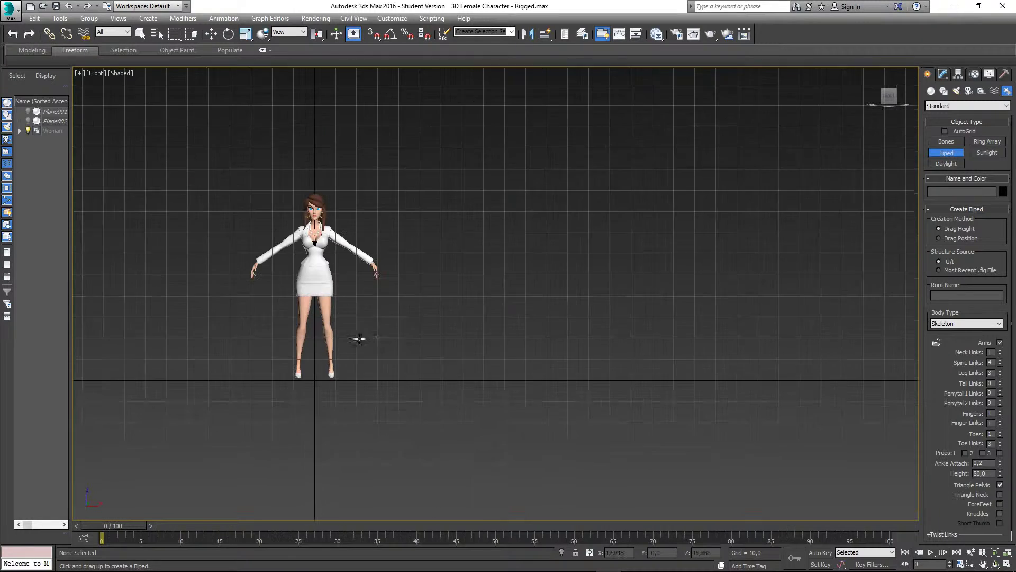
pyautogui.moveTo(360, 339); pyautogui.dragTo(375, 389, button='middle')
pyautogui.moveTo(386, 389); pyautogui.dragTo(387, 217)
pyautogui.press('p')
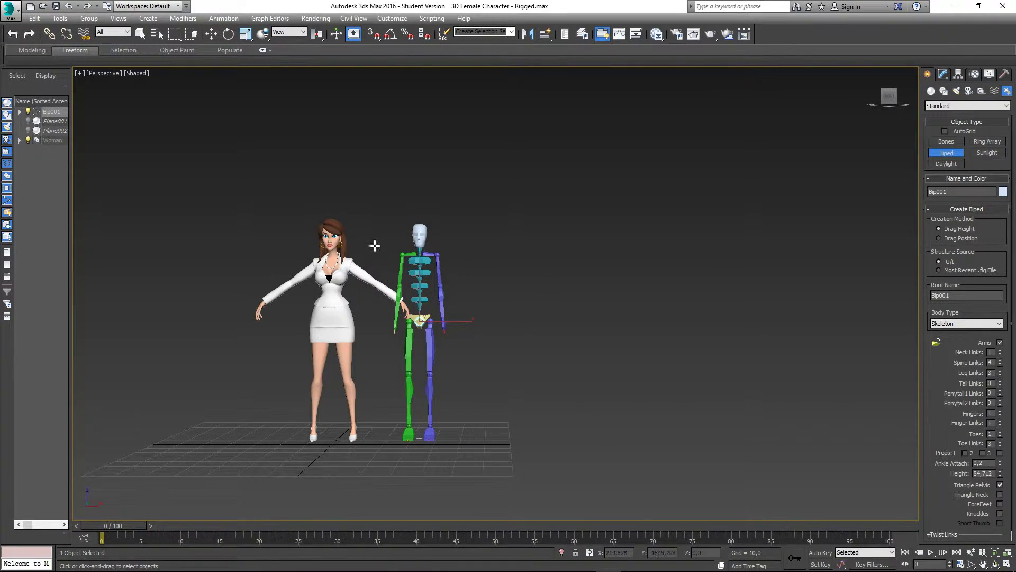
# Compare the biped's proportions and bone structure with the character from several angles
pyautogui.keyDown('alt'); pyautogui.moveTo(387, 217); pyautogui.dragTo(524, 259, button='middle'); pyautogui.keyUp('alt')
pyautogui.scroll(3, 409, 281)
pyautogui.scroll(2, 551, 271)
pyautogui.moveTo(524, 259); pyautogui.dragTo(548, 303, button='middle')
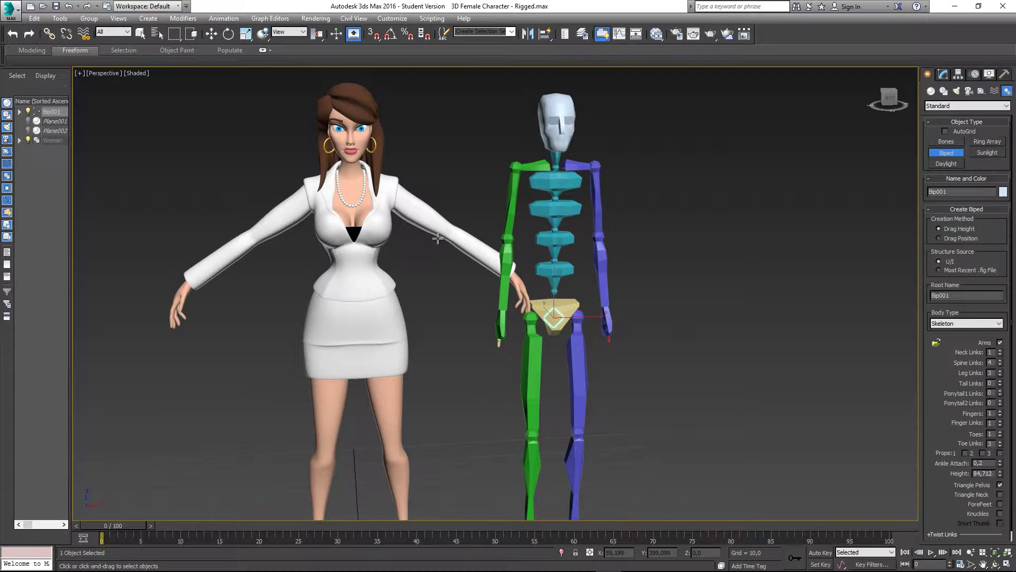
pyautogui.scroll(-2, 437, 238)
pyautogui.keyDown('alt'); pyautogui.moveTo(438, 238); pyautogui.dragTo(383, 200, button='middle'); pyautogui.keyUp('alt')
pyautogui.keyDown('alt'); pyautogui.moveTo(364, 378); pyautogui.dragTo(408, 254, button='middle'); pyautogui.keyUp('alt')
pyautogui.moveTo(496, 299); pyautogui.dragTo(492, 273, button='middle')
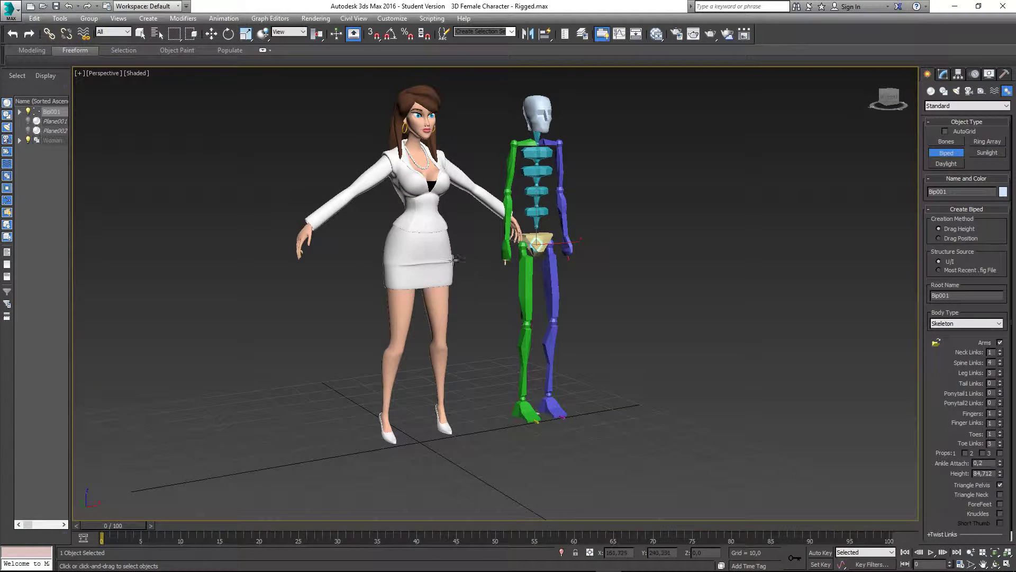
pyautogui.moveTo(412, 274); pyautogui.dragTo(421, 313, button='middle')
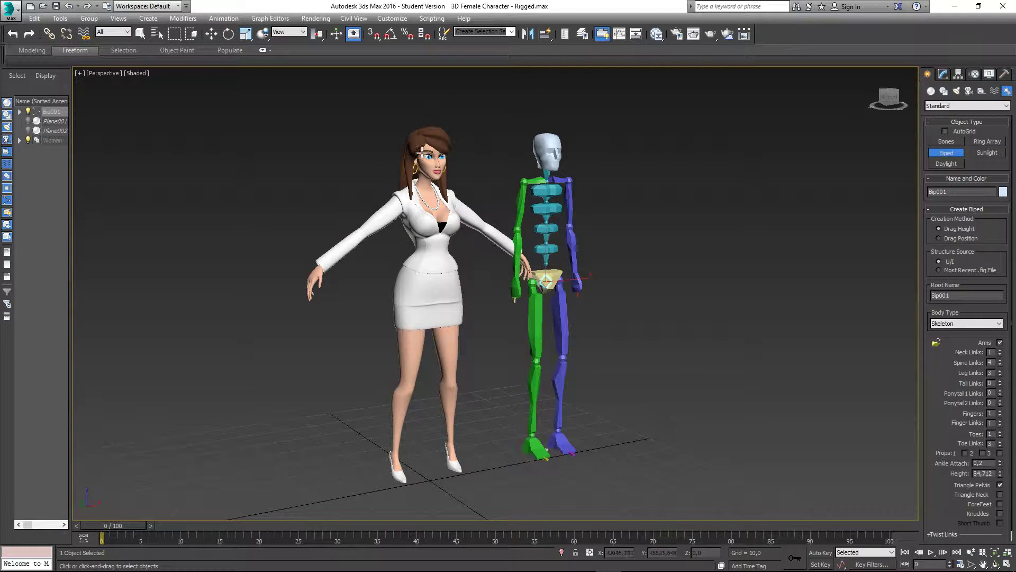
pyautogui.moveTo(533, 256)
pyautogui.keyDown('alt'); pyautogui.mouseDown(button='middle')
pyautogui.moveTo(574, 252)
pyautogui.moveTo(527, 267)
pyautogui.moveTo(432, 257)
pyautogui.moveTo(529, 261)
pyautogui.mouseUp(button='middle'); pyautogui.keyUp('alt')
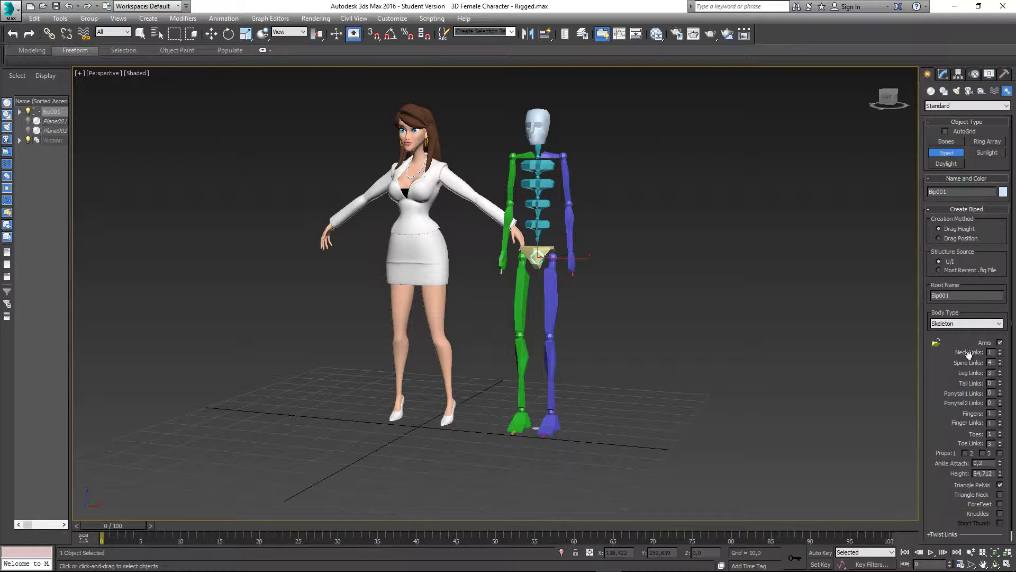
pyautogui.moveTo(703, 277); pyautogui.dragTo(658, 332, button='middle')
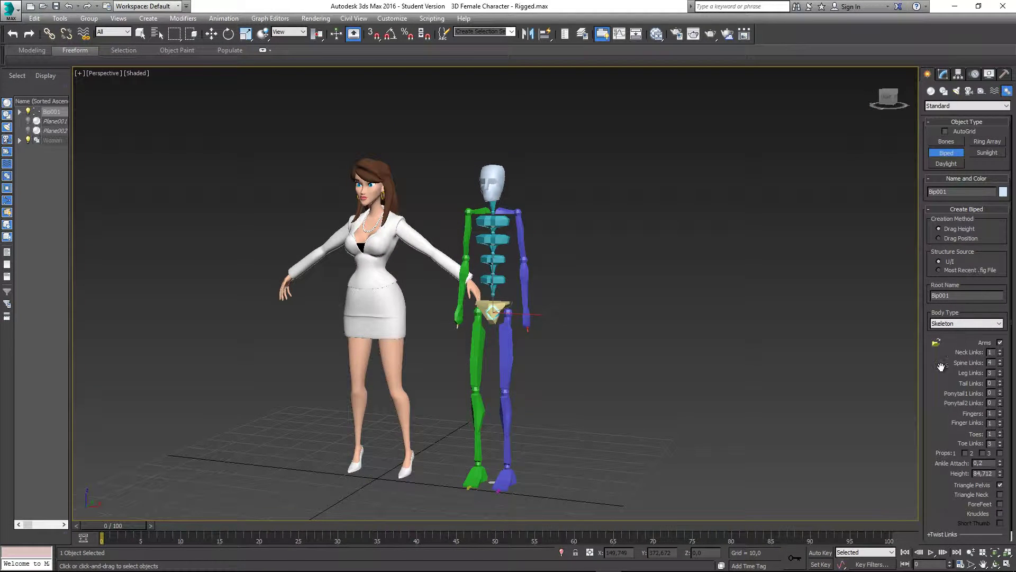
# Try raising the biped's neck links to 13, and set them back to 1
pyautogui.click(999, 350)
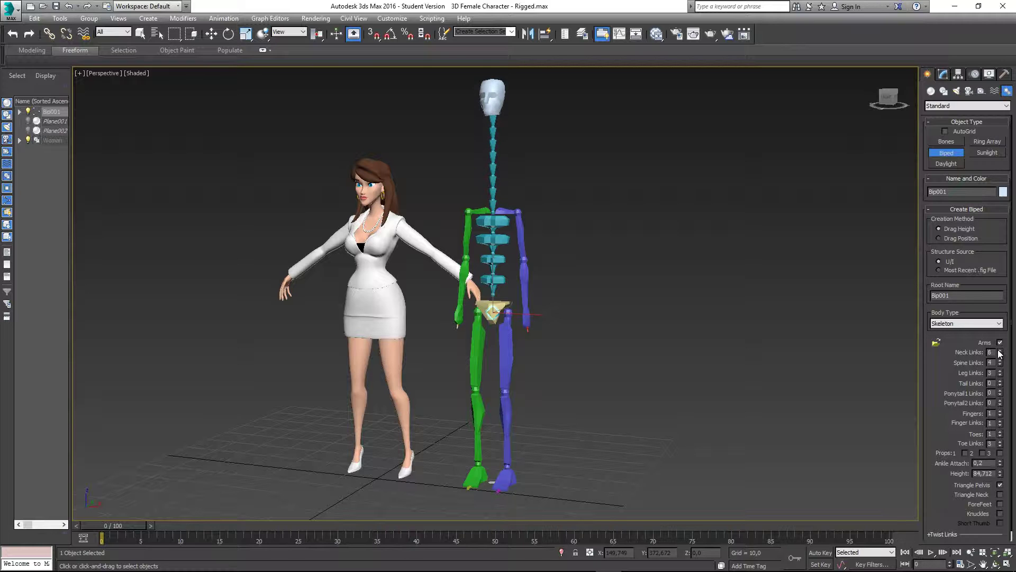
pyautogui.moveTo(744, 241); pyautogui.dragTo(711, 299, button='middle')
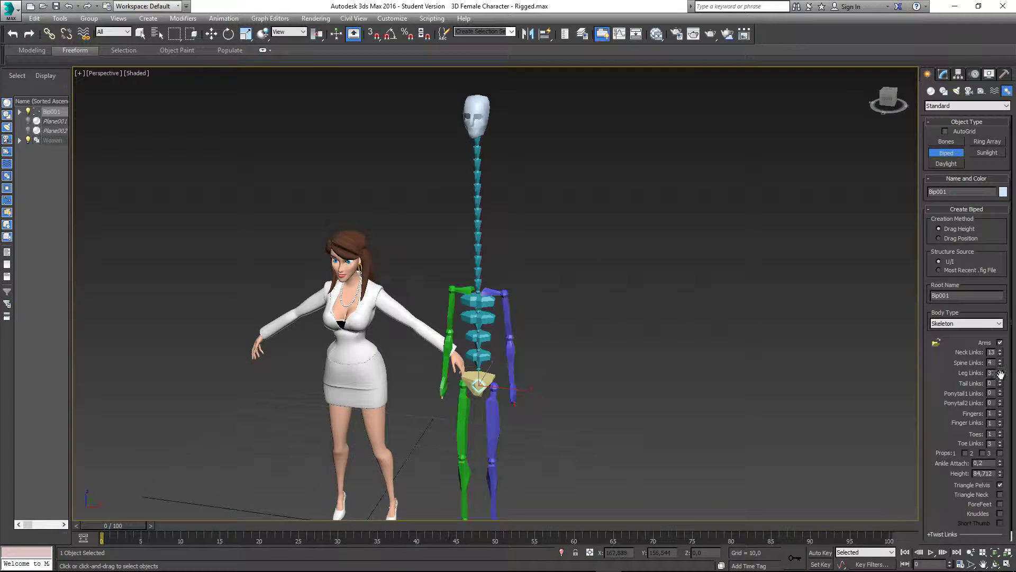
pyautogui.moveTo(1000, 354); pyautogui.dragTo(1001, 390)
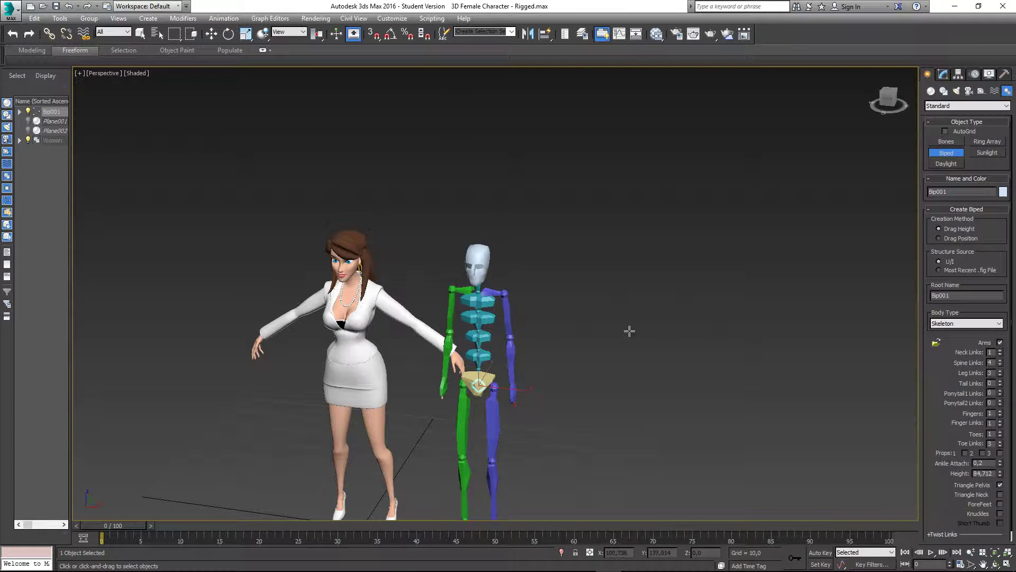
pyautogui.keyDown('alt'); pyautogui.moveTo(628, 332); pyautogui.dragTo(659, 267, button='middle'); pyautogui.keyUp('alt')
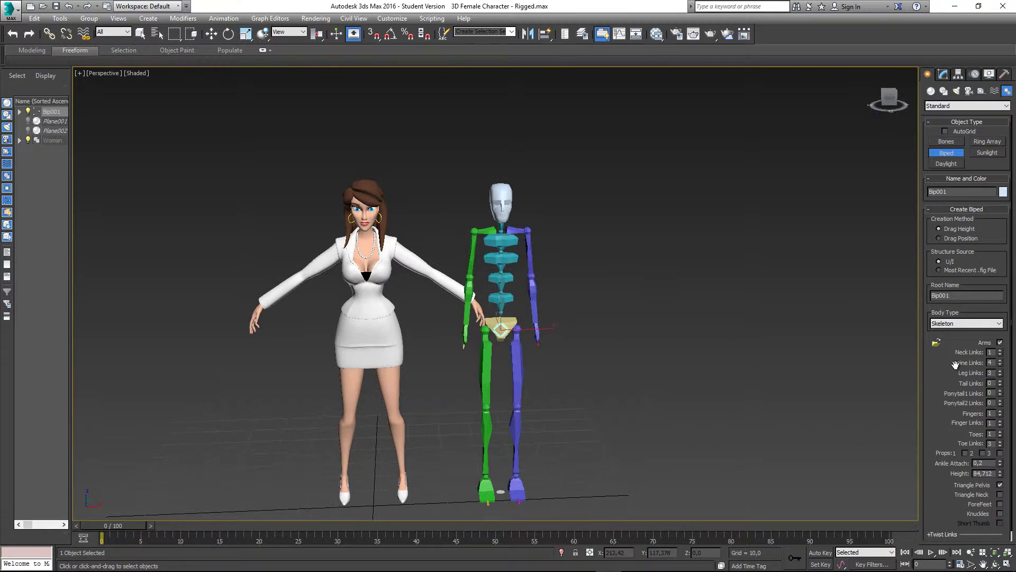
# Try raising the biped's spine links to 7, and set them back to 4
pyautogui.click(1000, 361)
pyautogui.click(1000, 362)
pyautogui.scroll(5, 567, 325)
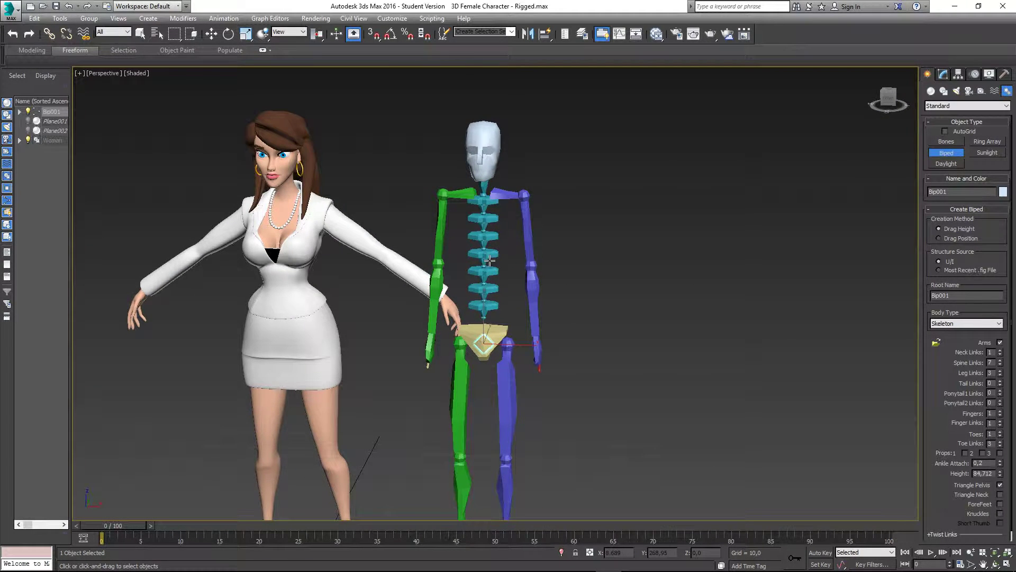
pyautogui.click(1000, 365)
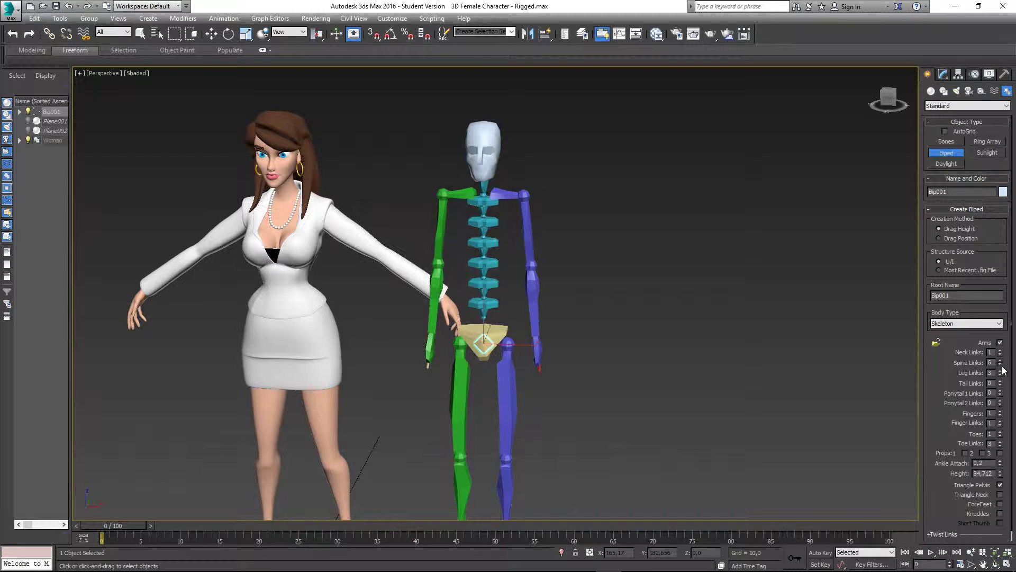
pyautogui.click(1000, 364)
pyautogui.click(1000, 364)
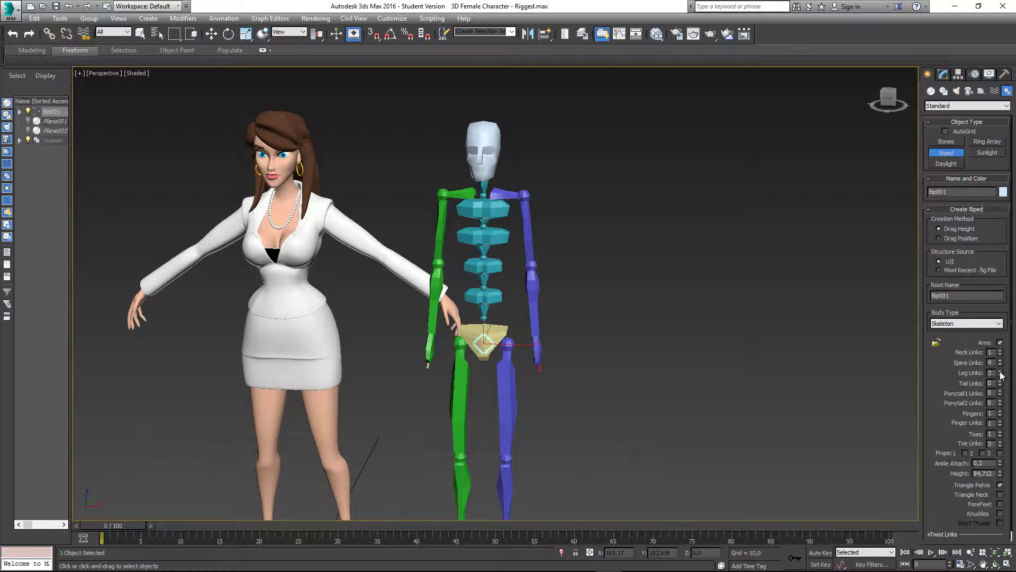
# Try raising the biped's leg links to 4, check the legs from several angles, and set them back to 3
pyautogui.moveTo(660, 344); pyautogui.dragTo(726, 244, button='middle')
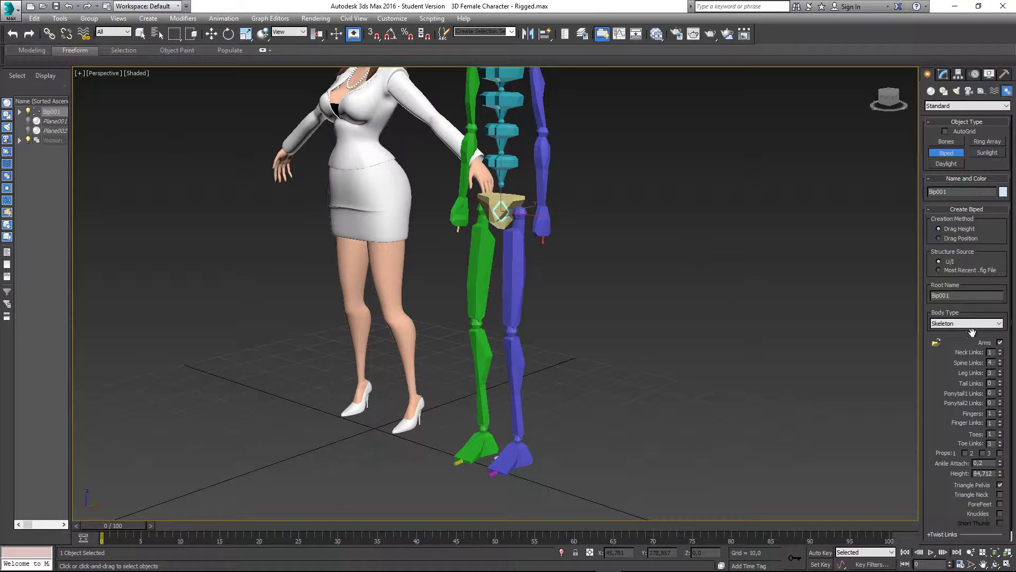
pyautogui.click(1000, 371)
pyautogui.keyDown('alt'); pyautogui.moveTo(730, 355); pyautogui.dragTo(500, 280, button='middle'); pyautogui.keyUp('alt')
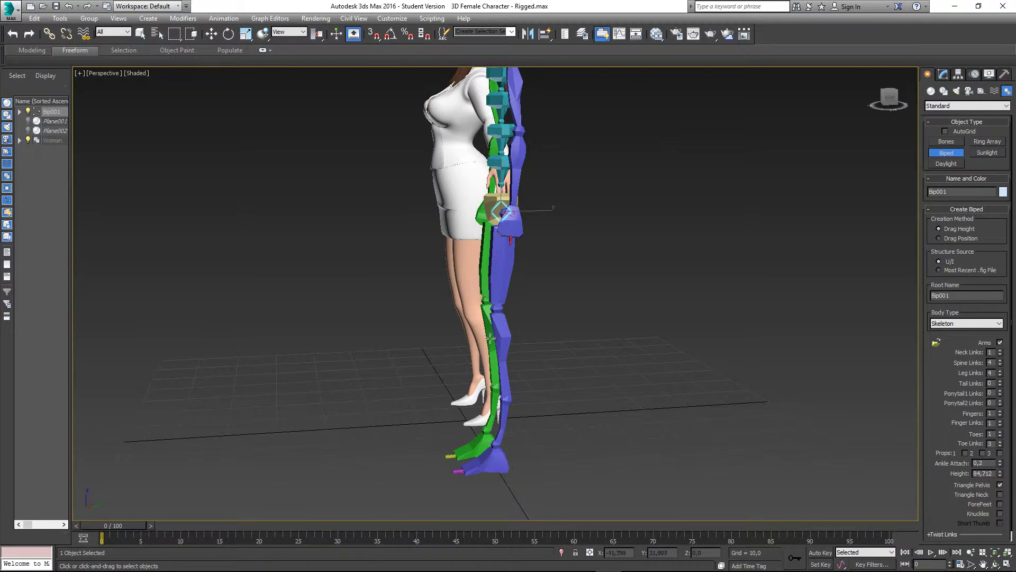
pyautogui.keyDown('alt'); pyautogui.moveTo(491, 338); pyautogui.dragTo(490, 430, button='middle'); pyautogui.keyUp('alt')
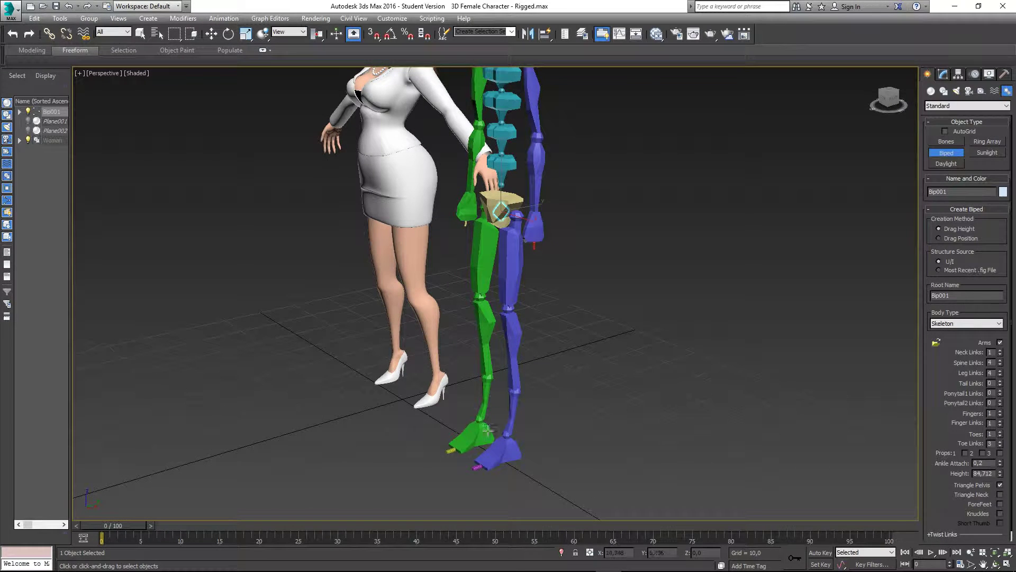
pyautogui.click(1000, 375)
pyautogui.keyDown('alt'); pyautogui.moveTo(812, 333); pyautogui.dragTo(688, 317, button='middle'); pyautogui.keyUp('alt')
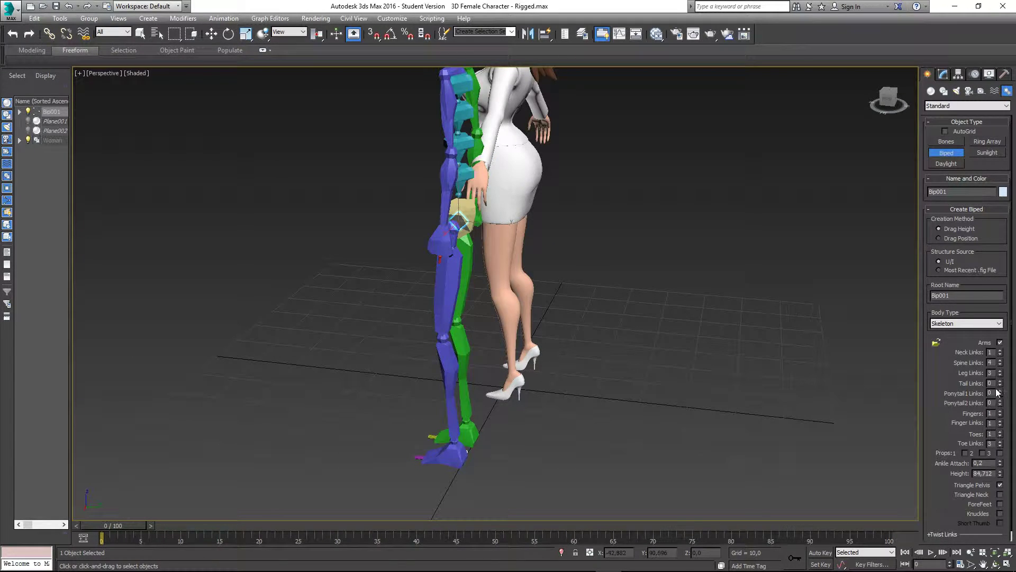
# Try adding tail links to the biped, and set them back to 0
pyautogui.click(1000, 381)
pyautogui.click(1000, 381)
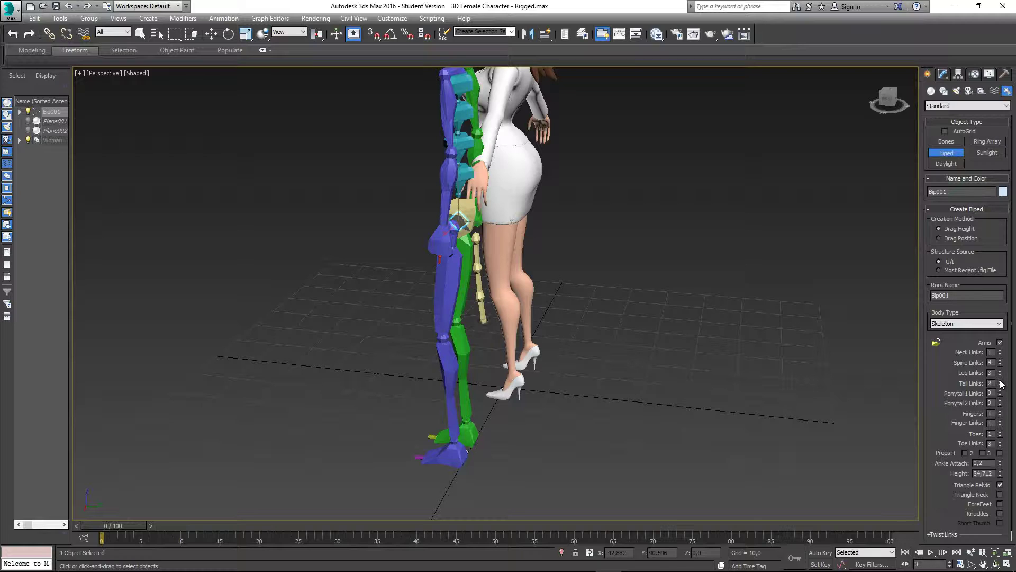
pyautogui.click(1000, 381)
pyautogui.click(1000, 385)
pyautogui.click(1001, 385)
pyautogui.click(1001, 385)
pyautogui.click(1001, 385)
pyautogui.click(1000, 385)
# Try adding Ponytail1 links to the biped's head, and set them back to 0
pyautogui.moveTo(694, 242); pyautogui.dragTo(690, 355, button='middle')
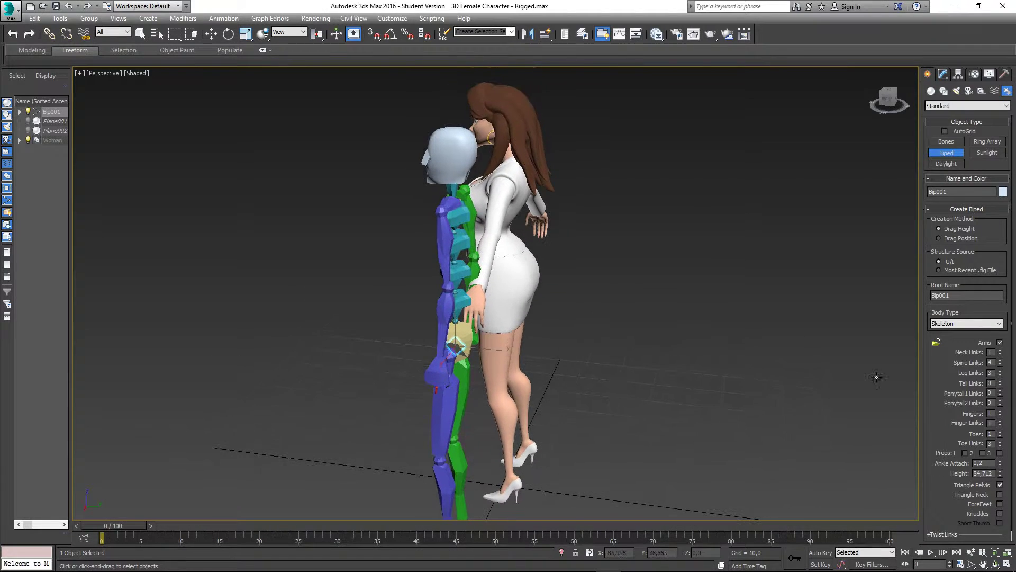
pyautogui.click(1000, 391)
pyautogui.click(1000, 392)
pyautogui.click(1001, 392)
pyautogui.click(1000, 395)
pyautogui.click(1000, 396)
pyautogui.click(1000, 395)
# Set the biped's hands to 5 fingers with 4 finger links each
pyautogui.keyDown('alt'); pyautogui.moveTo(655, 371); pyautogui.dragTo(531, 298, button='middle'); pyautogui.keyUp('alt')
pyautogui.scroll(5, 531, 329)
pyautogui.keyDown('alt'); pyautogui.moveTo(531, 298); pyautogui.dragTo(746, 336, button='middle'); pyautogui.keyUp('alt')
pyautogui.scroll(1, 529, 317)
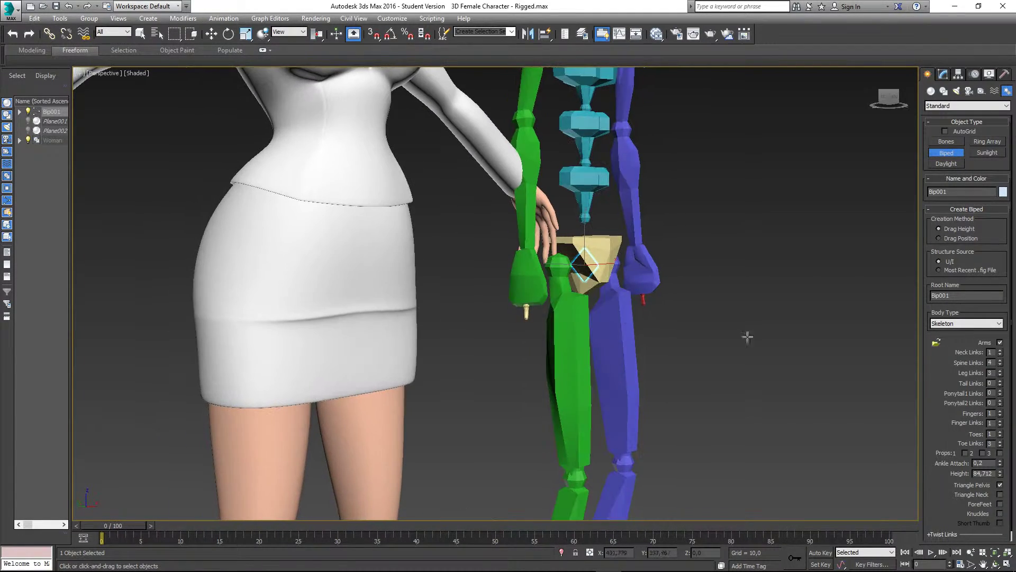
pyautogui.click(1000, 411)
pyautogui.click(1000, 411)
pyautogui.click(1000, 411)
pyautogui.click(1000, 411)
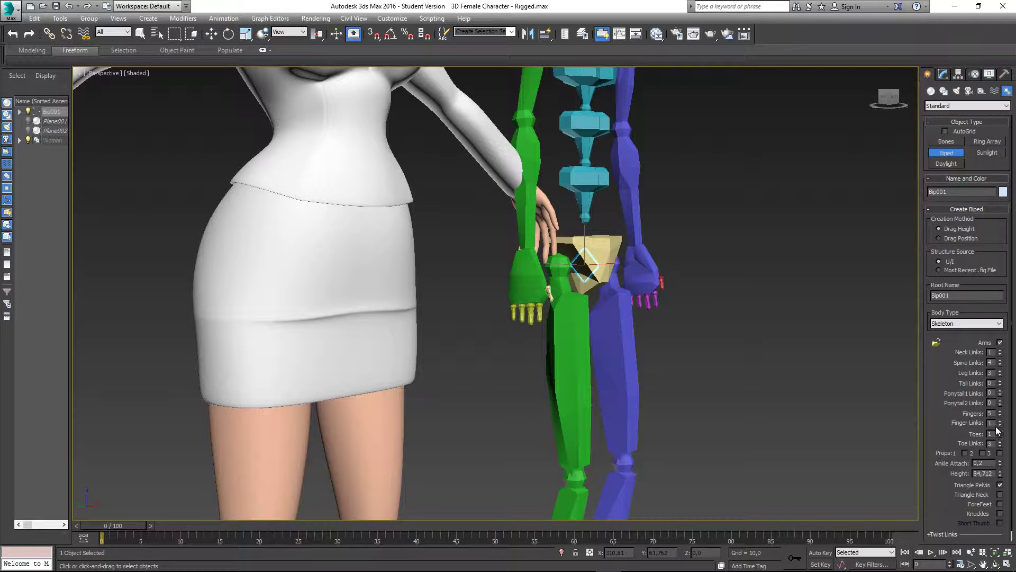
pyautogui.click(1000, 422)
pyautogui.click(1000, 421)
pyautogui.click(1000, 422)
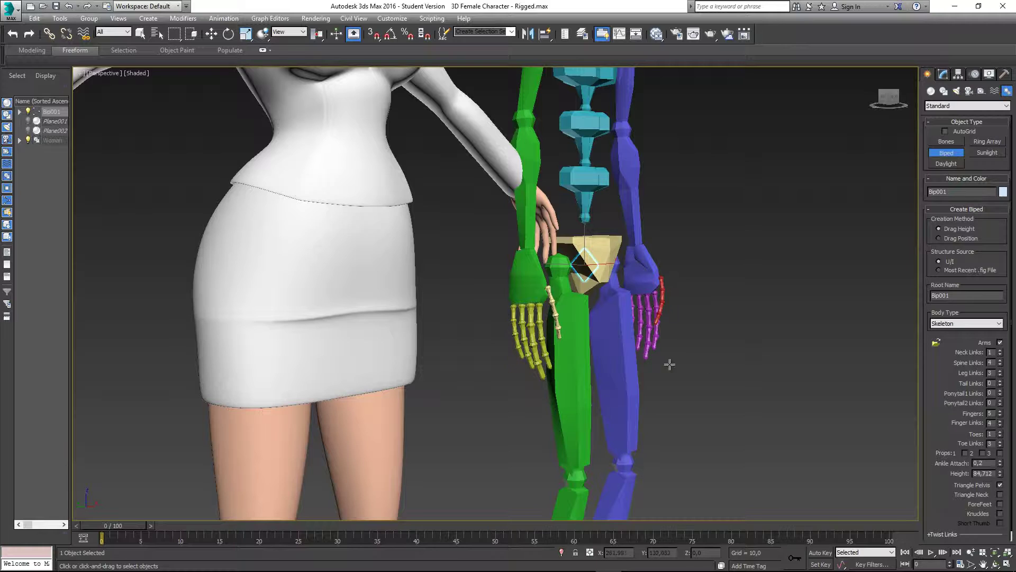
# Set the number of toes on the biped's feet to 5
pyautogui.keyDown('alt'); pyautogui.moveTo(669, 364); pyautogui.dragTo(675, 371, button='middle'); pyautogui.keyUp('alt')
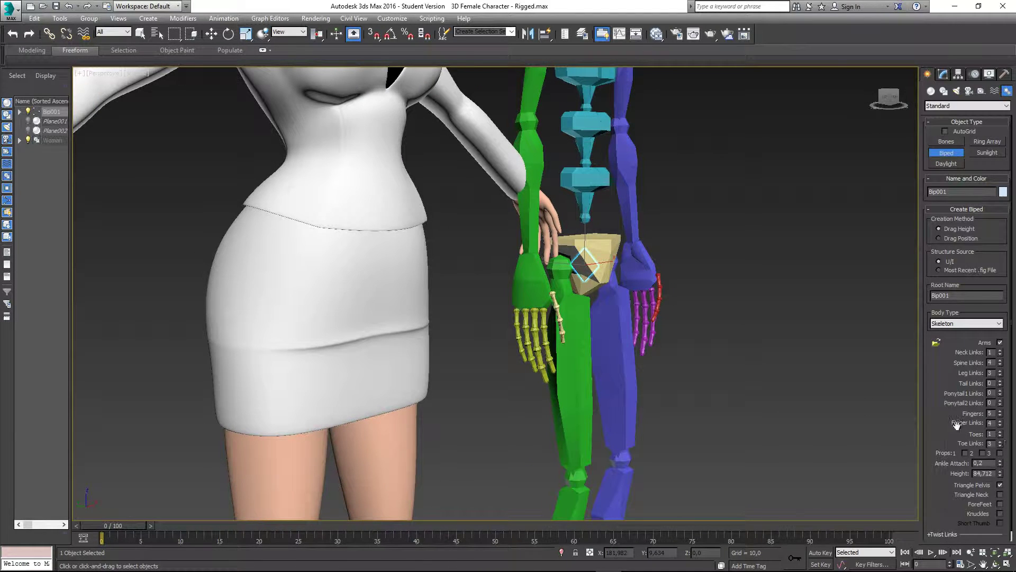
pyautogui.moveTo(599, 403); pyautogui.dragTo(577, 268, button='middle')
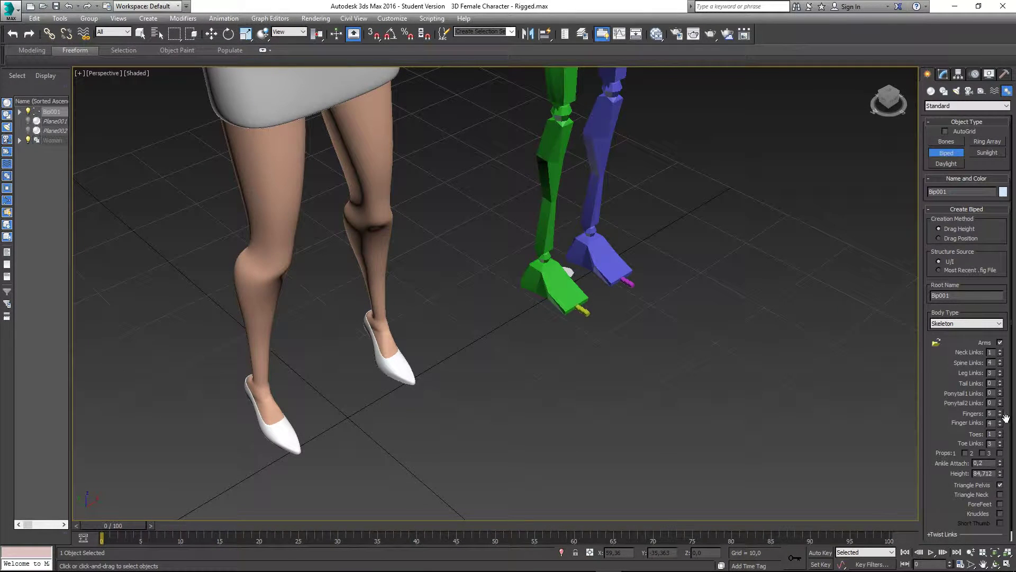
pyautogui.click(1000, 432)
pyautogui.click(1000, 432)
pyautogui.click(1000, 432)
pyautogui.click(1000, 432)
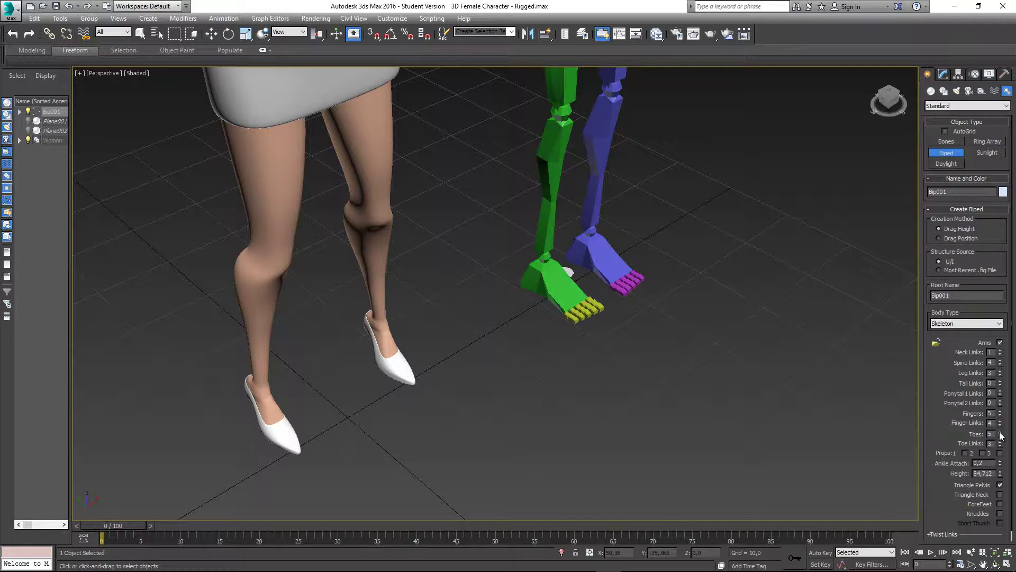
# Try reducing the biped's toe links to 1, and set them back to 3
pyautogui.scroll(5, 628, 347)
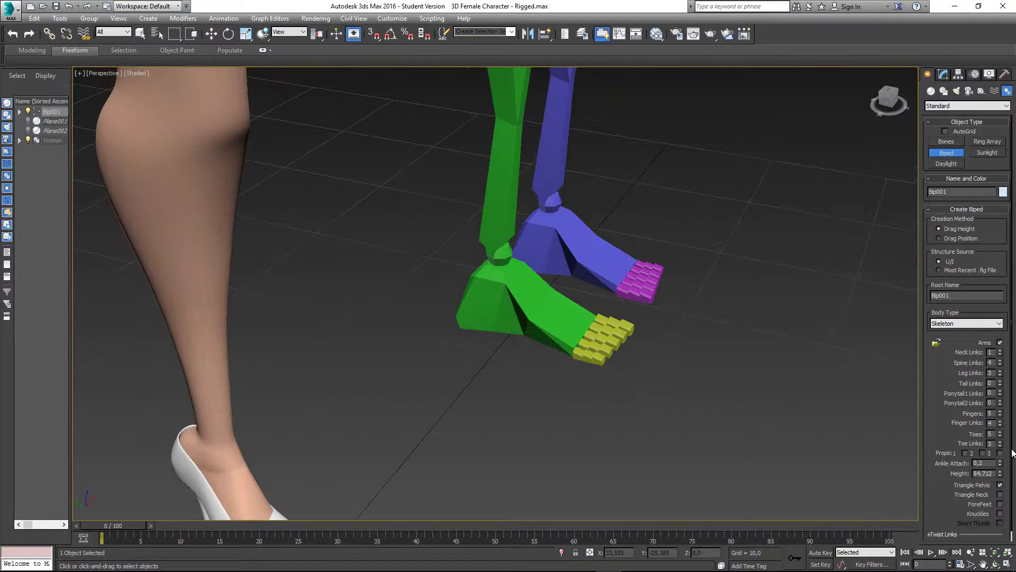
pyautogui.click(1001, 446)
pyautogui.click(1001, 446)
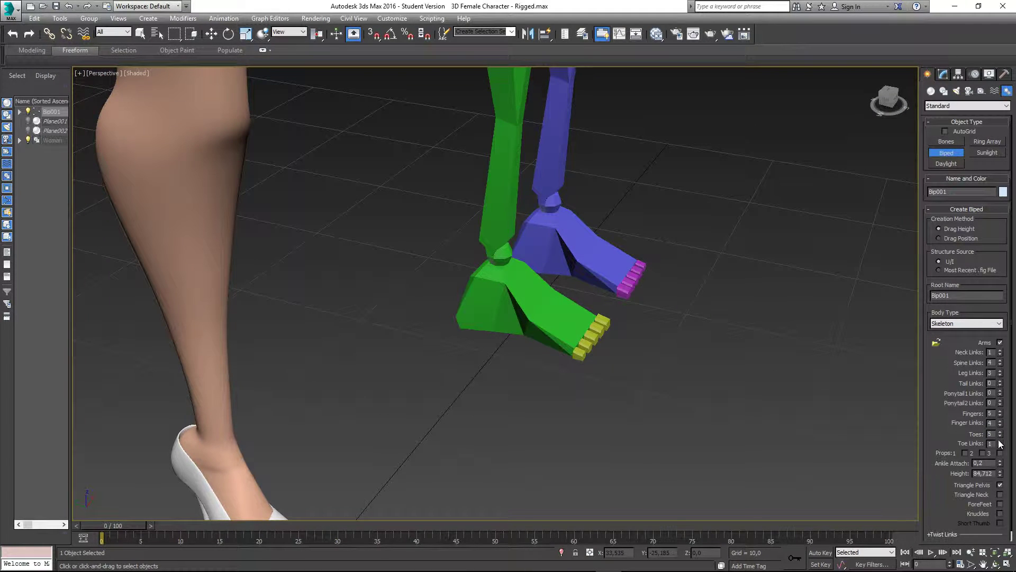
pyautogui.click(1000, 441)
pyautogui.click(1001, 441)
pyautogui.scroll(2, 752, 381)
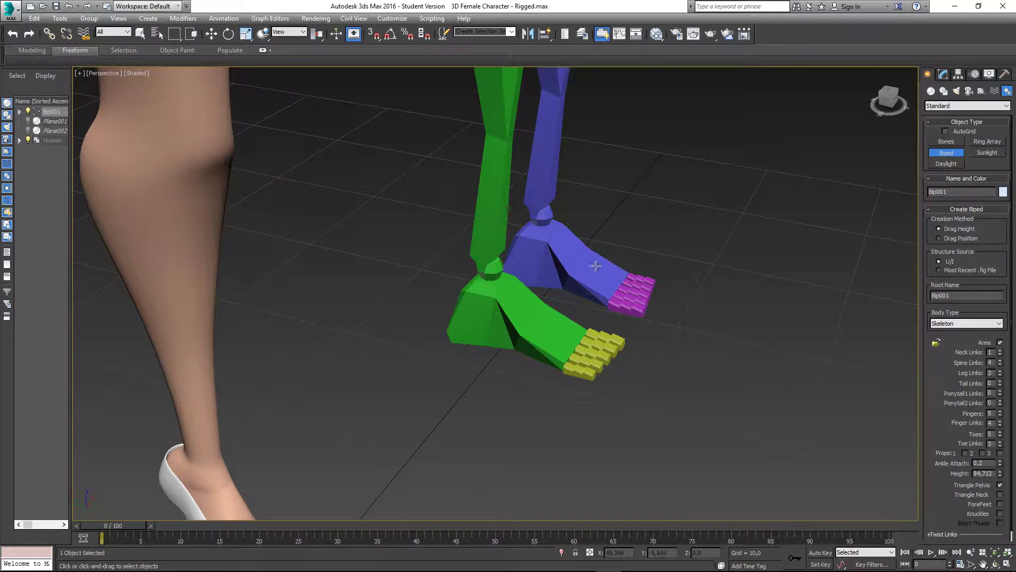
# Try adjusting the biped's height against the character, and leave biped creation
pyautogui.moveTo(650, 257); pyautogui.dragTo(610, 357, button='middle')
pyautogui.scroll(-5, 652, 284)
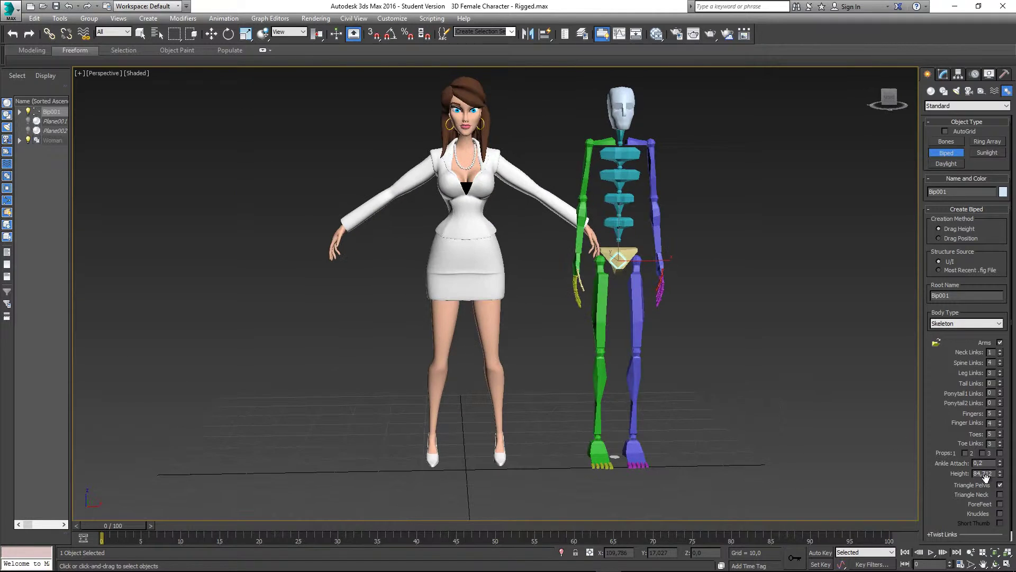
pyautogui.moveTo(1002, 475)
pyautogui.mouseDown()
pyautogui.moveTo(995, 504)
pyautogui.moveTo(993, 475)
pyautogui.mouseUp()
pyautogui.keyDown('alt'); pyautogui.moveTo(699, 316); pyautogui.dragTo(551, 249, button='middle'); pyautogui.keyUp('alt')
pyautogui.rightClick(556, 257)
# Examine the configured biped beside the character from several angles
pyautogui.click(524, 210)
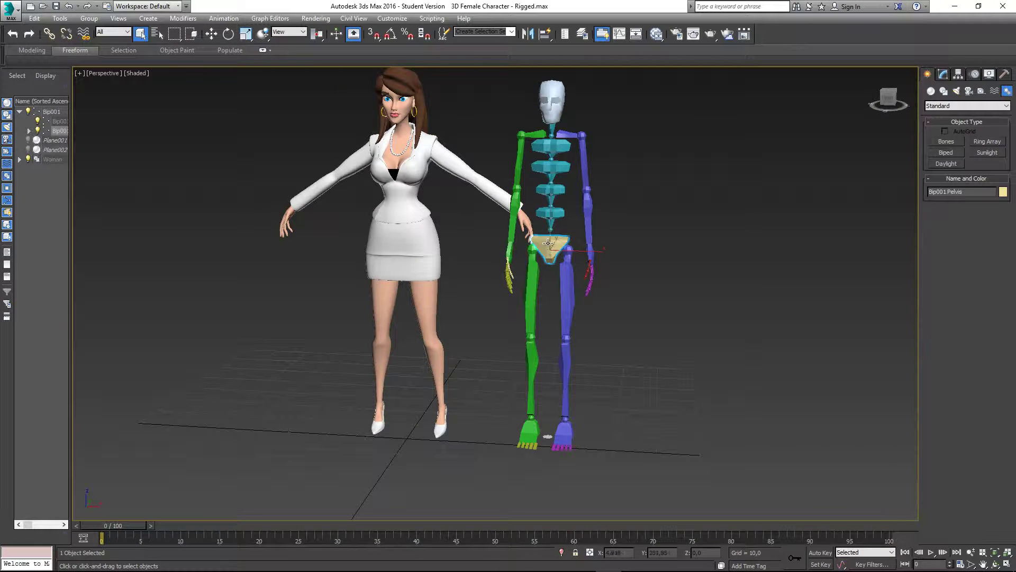
pyautogui.keyDown('alt'); pyautogui.moveTo(700, 220); pyautogui.dragTo(514, 241, button='middle'); pyautogui.keyUp('alt')
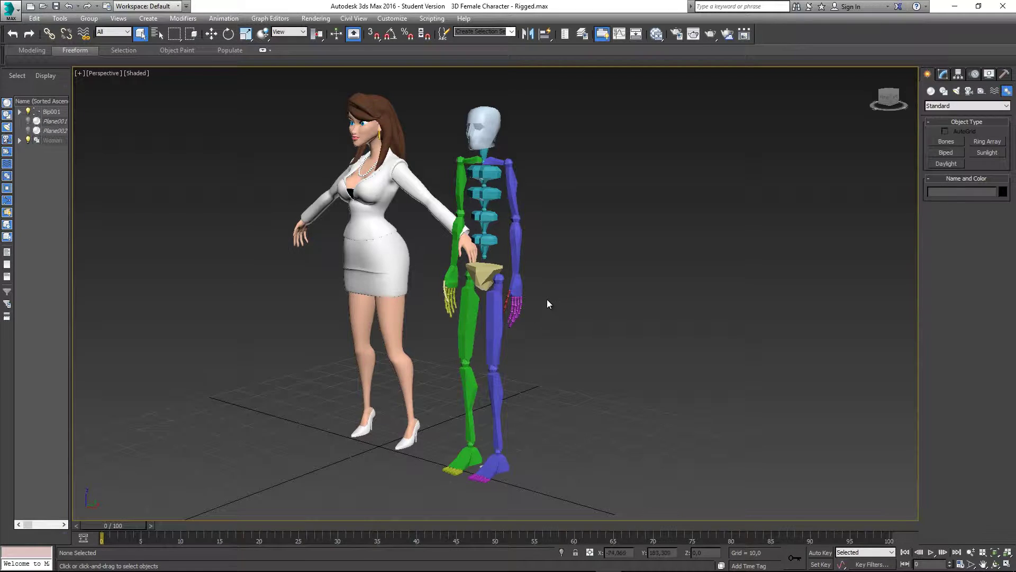
pyautogui.keyDown('alt'); pyautogui.moveTo(547, 300); pyautogui.dragTo(564, 274, button='middle'); pyautogui.keyUp('alt')
pyautogui.scroll(-3, 573, 287)
pyautogui.scroll(3, 556, 275)
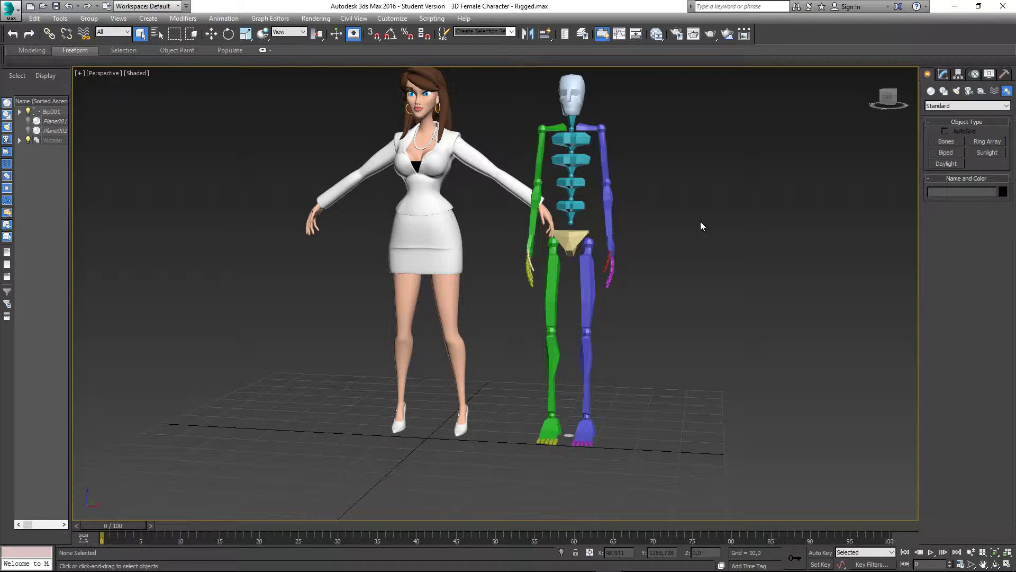
pyautogui.moveTo(701, 222); pyautogui.dragTo(694, 233, button='middle')
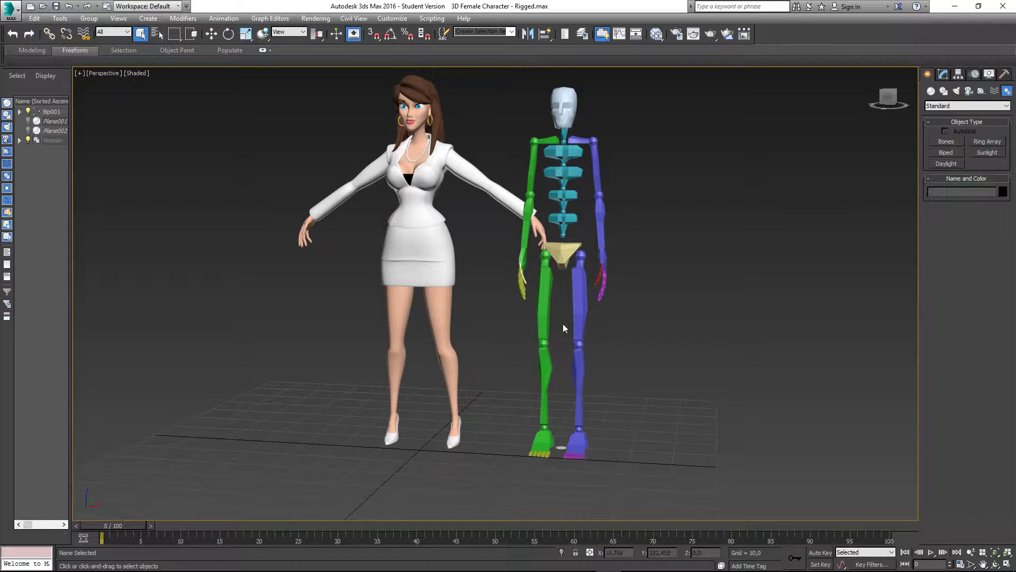
# Select the entire biped skeleton and delete it, keeping only the character
pyautogui.press('w')
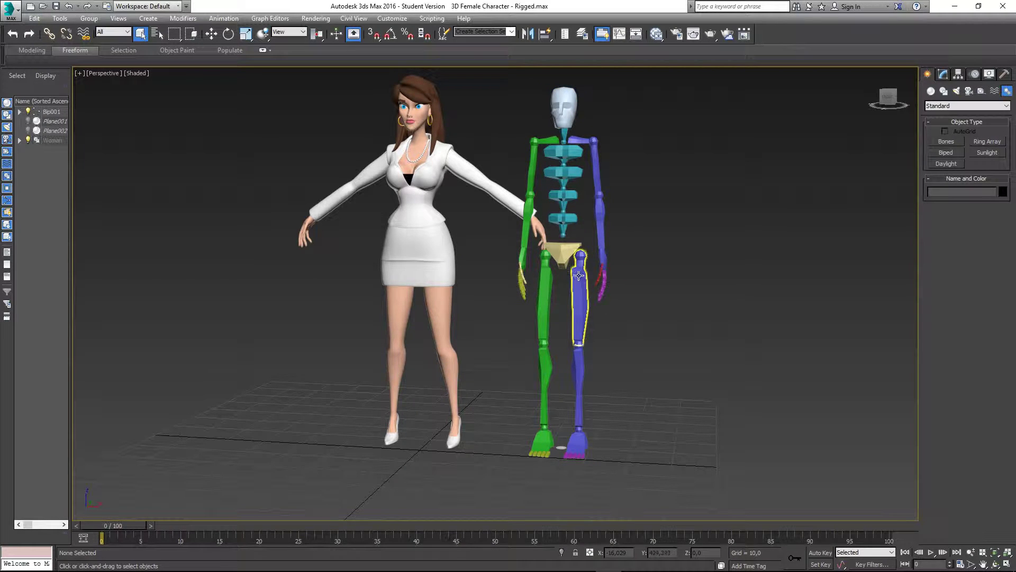
pyautogui.moveTo(526, 79); pyautogui.dragTo(684, 443)
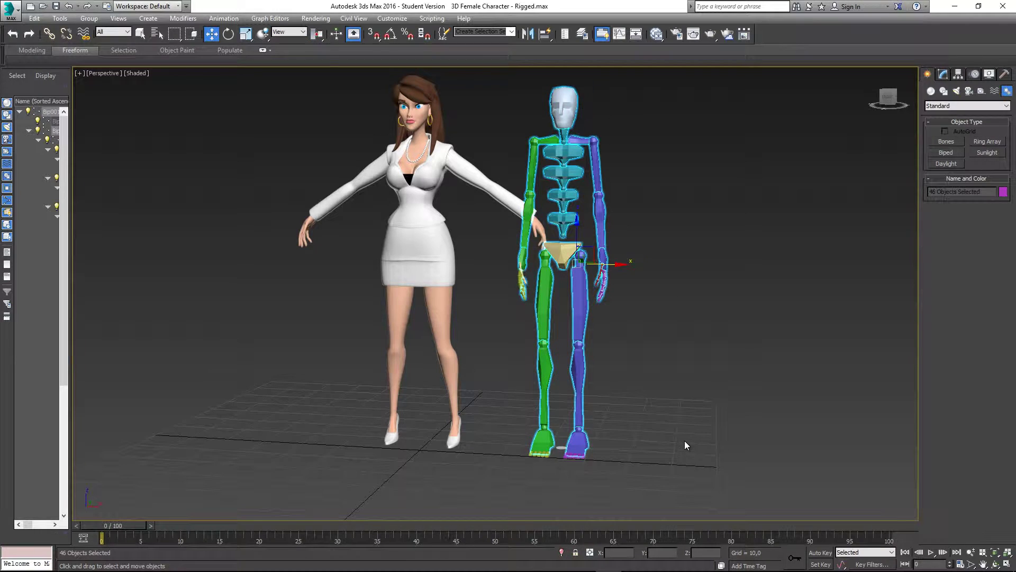
pyautogui.press('Delete')
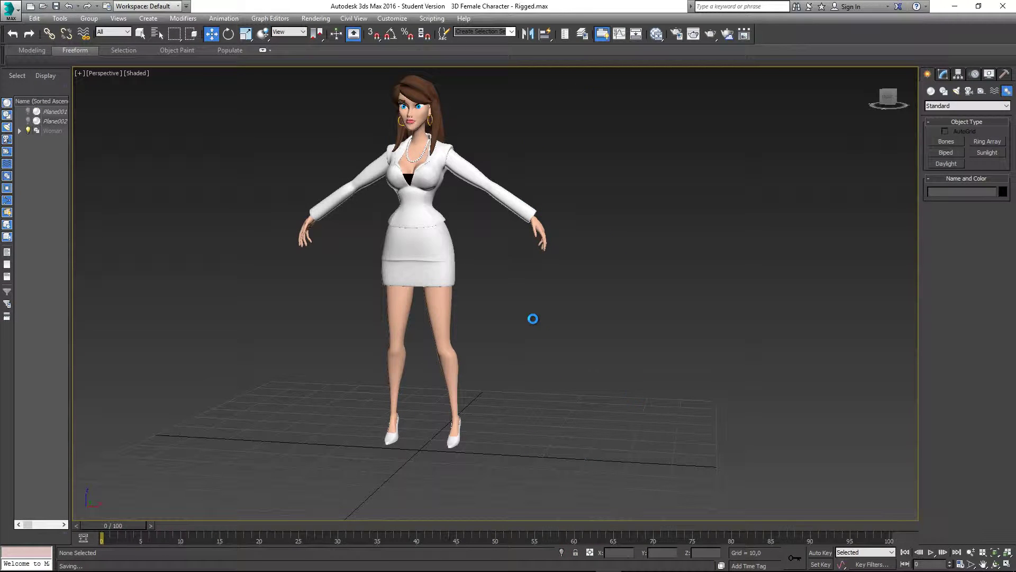
# Open Bone Tools and place its window beside the character
pyautogui.moveTo(533, 318); pyautogui.dragTo(599, 322, button='middle')
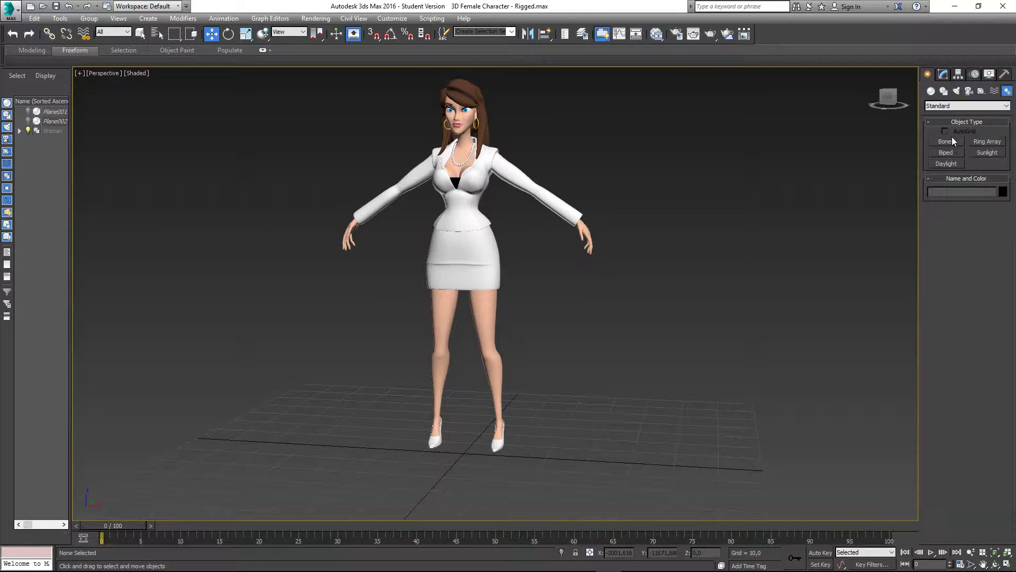
pyautogui.moveTo(513, 188); pyautogui.dragTo(536, 200, button='middle')
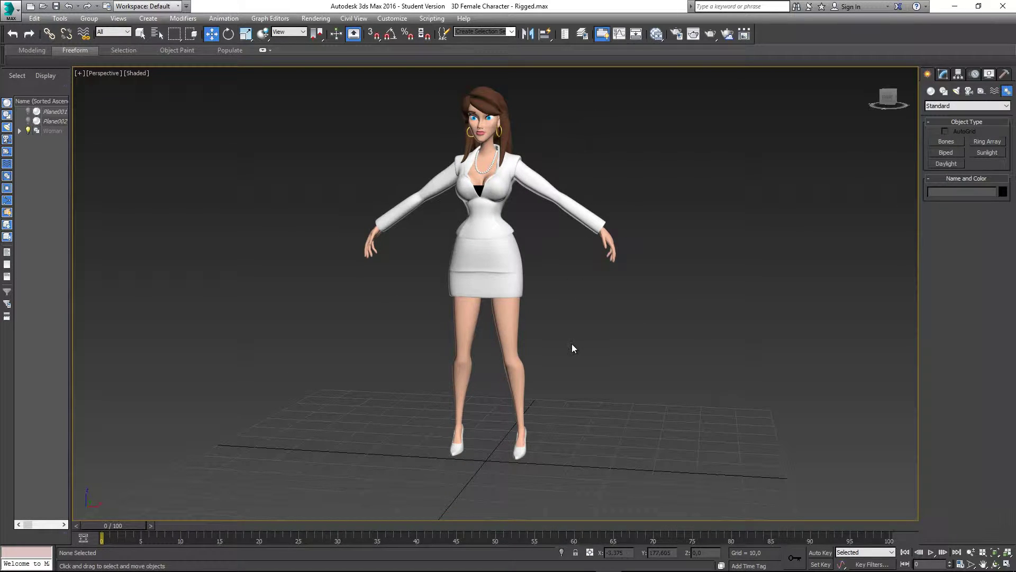
pyautogui.moveTo(574, 339); pyautogui.dragTo(562, 357, button='middle')
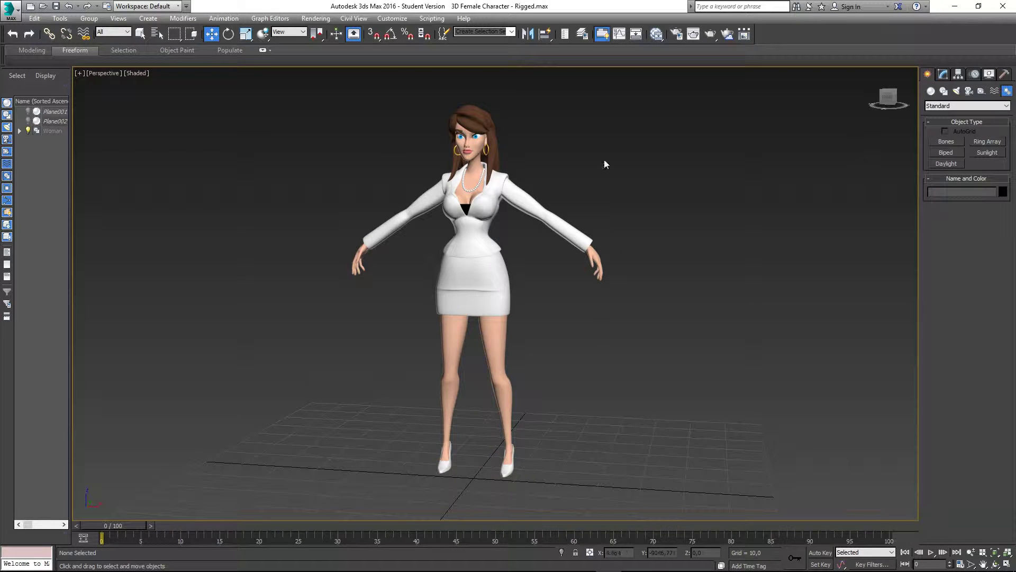
pyautogui.click(219, 19)
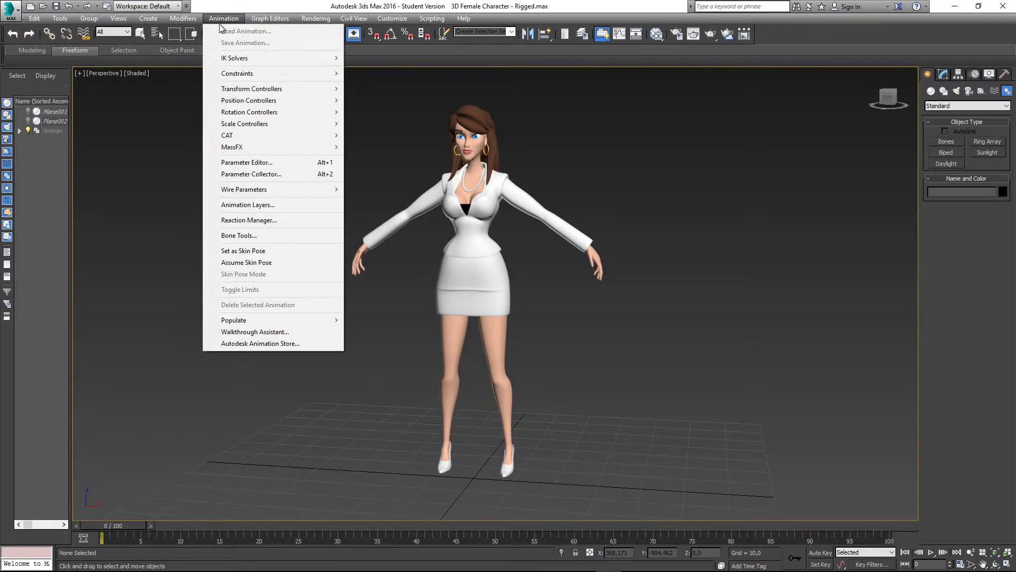
pyautogui.click(234, 236)
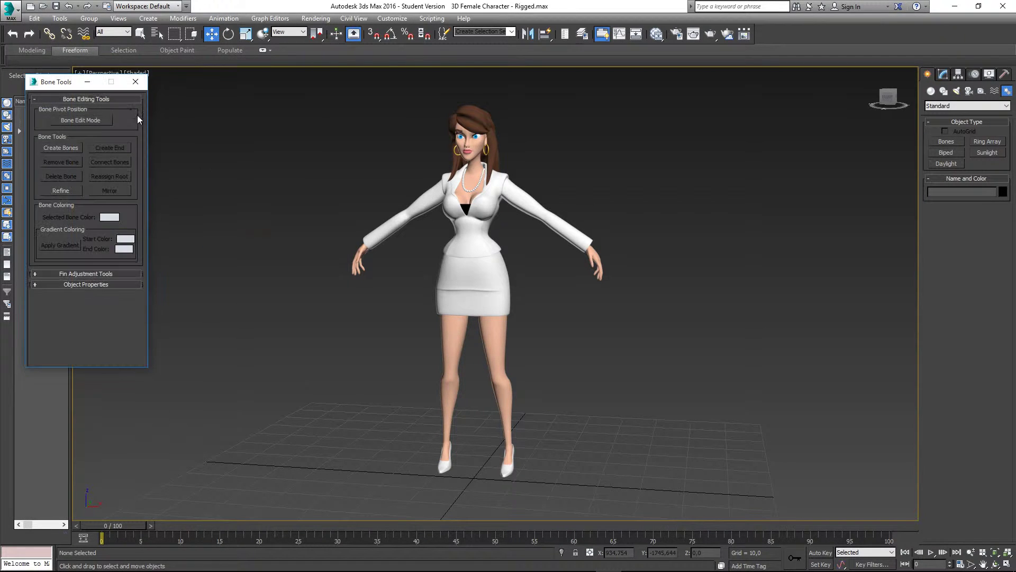
pyautogui.moveTo(62, 84); pyautogui.dragTo(85, 86)
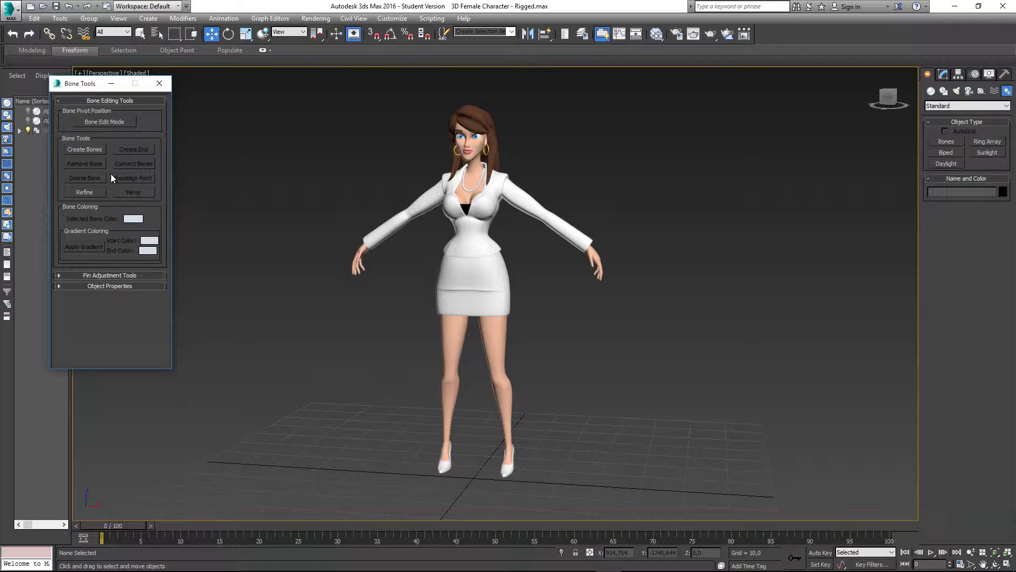
pyautogui.moveTo(86, 85); pyautogui.dragTo(79, 88)
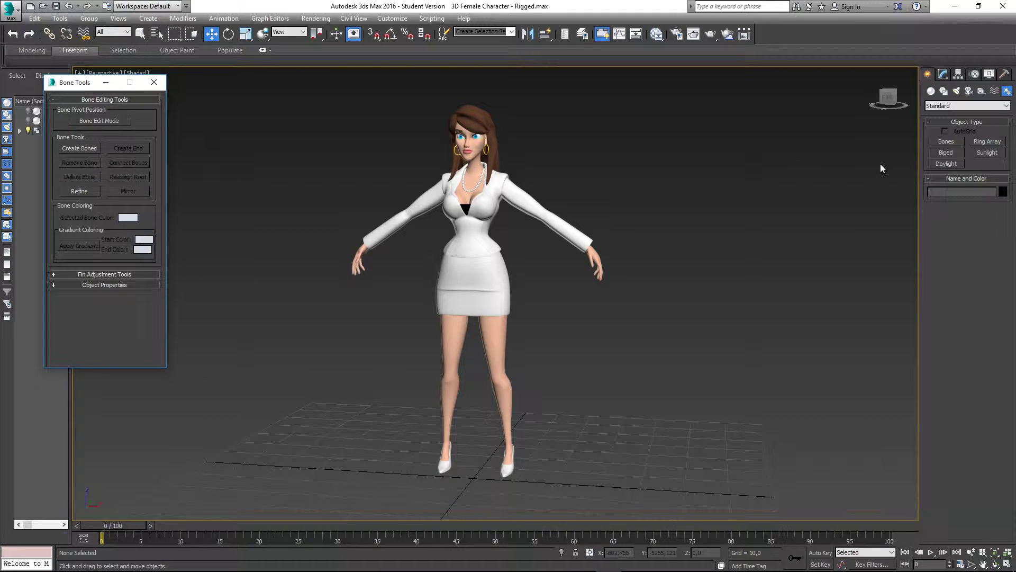
# Start creating bones with the character's legs framed in wireframe in the Left view
pyautogui.click(946, 141)
pyautogui.moveTo(657, 244)
pyautogui.mouseDown(button='middle')
pyautogui.moveTo(532, 231)
pyautogui.moveTo(551, 255)
pyautogui.moveTo(549, 285)
pyautogui.mouseUp(button='middle')
pyautogui.press('l')
pyautogui.press('F3')
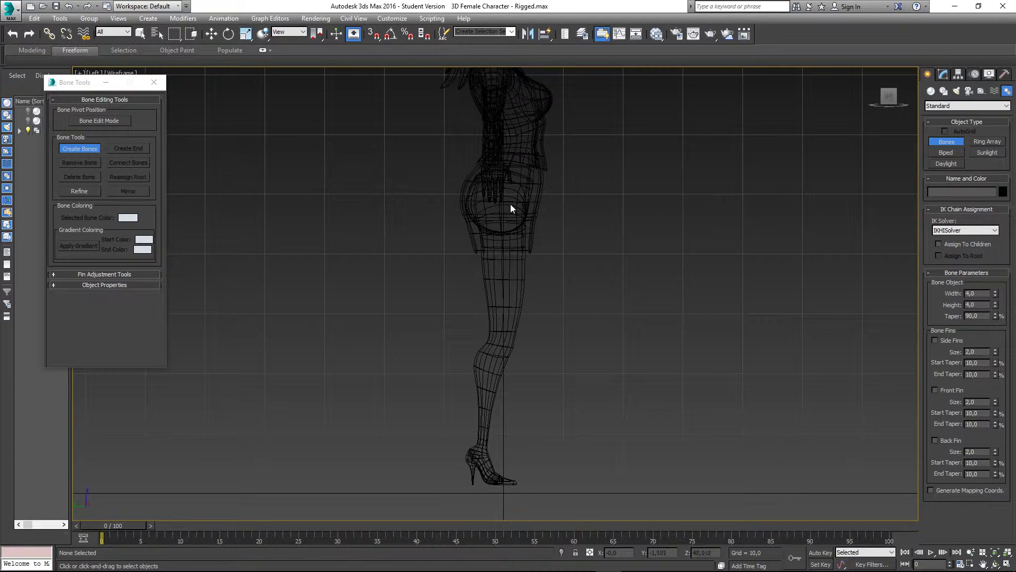
pyautogui.scroll(5, 510, 204)
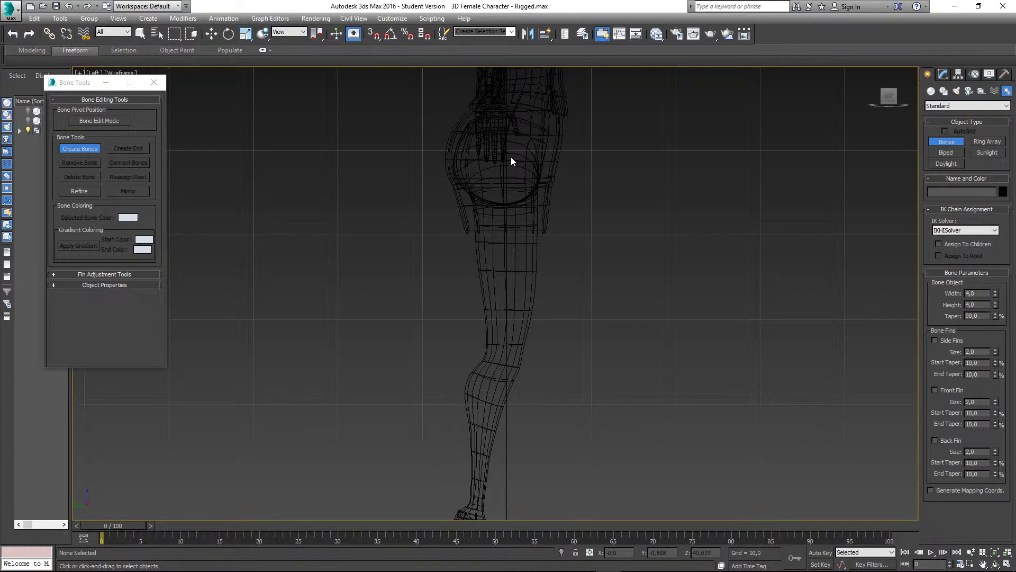
pyautogui.moveTo(593, 219); pyautogui.dragTo(601, 200, button='middle')
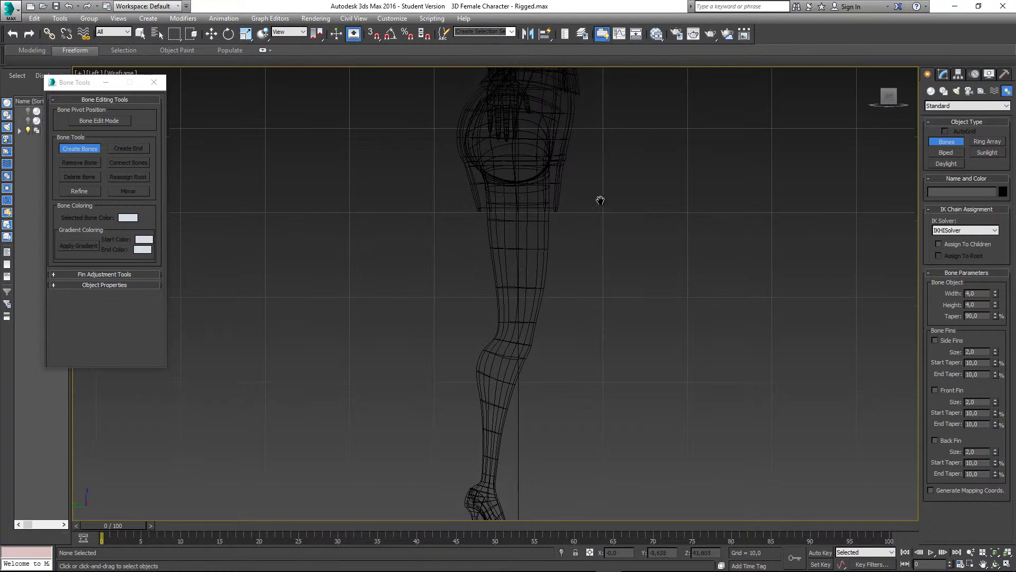
pyautogui.click(517, 155)
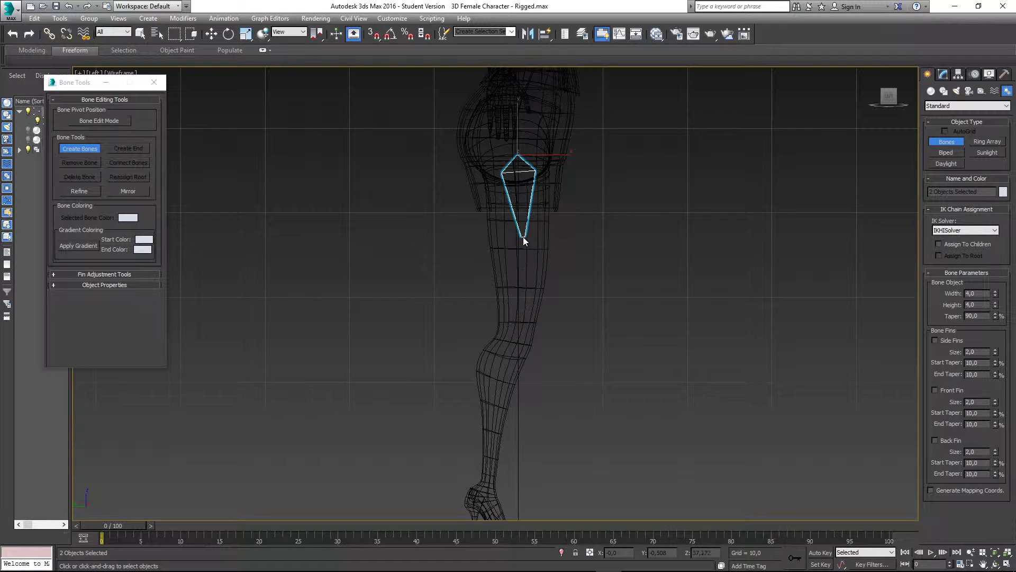
pyautogui.click(523, 237)
pyautogui.click(510, 339)
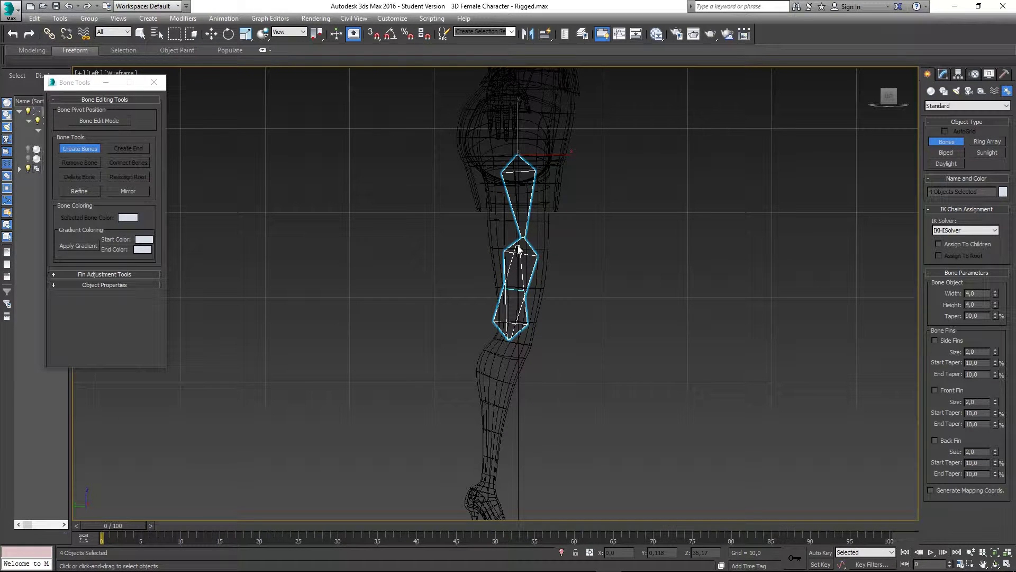
pyautogui.rightClick(569, 259)
pyautogui.hotkey('ctrl', 'z')
pyautogui.hotkey('ctrl', 'z')
pyautogui.hotkey('ctrl', 'z')
pyautogui.hotkey('ctrl', 'z')
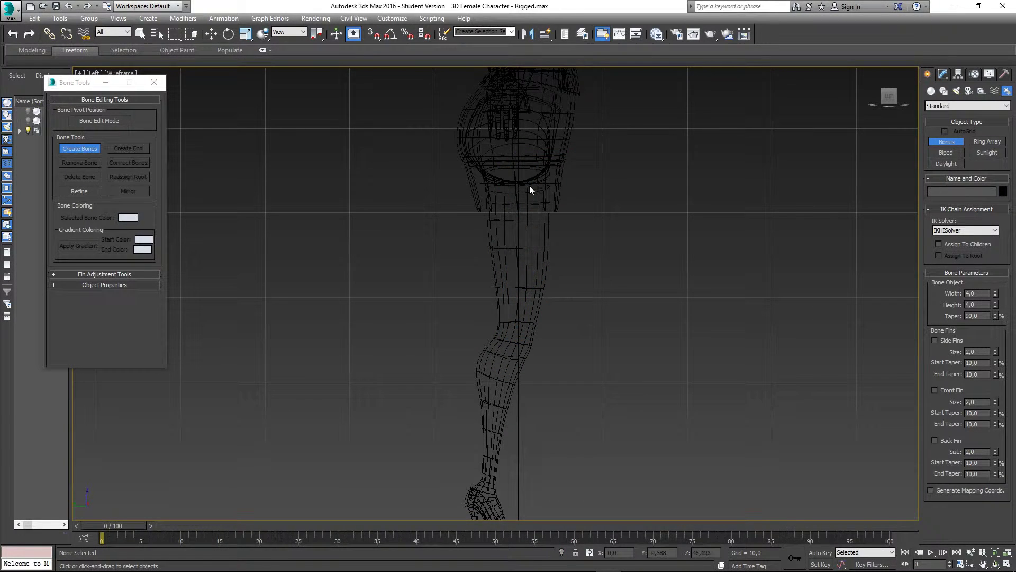
# Draw a leg bone chain from hip to knee, ankle and ball of the foot, finishing with an end bone
pyautogui.click(521, 158)
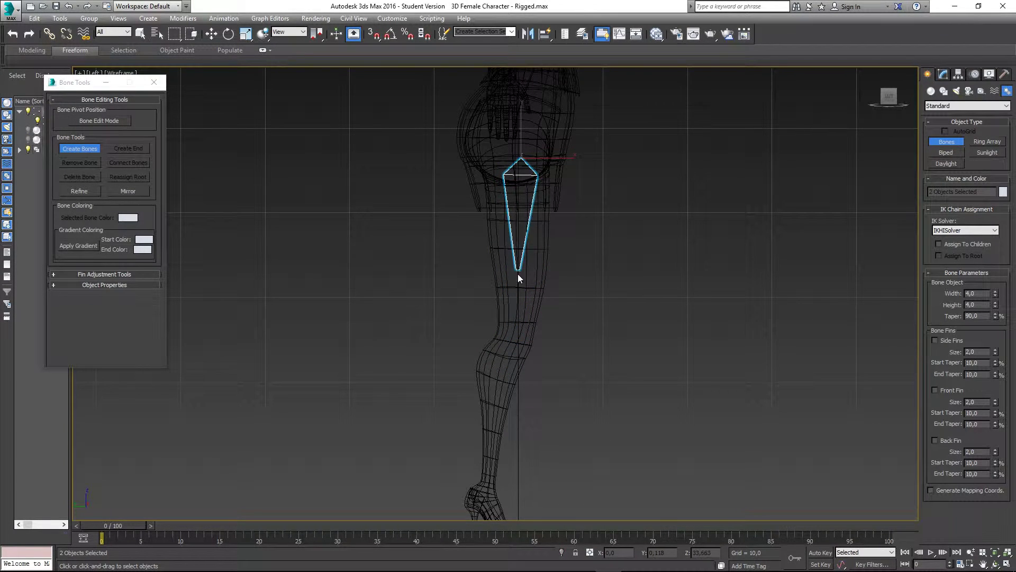
pyautogui.click(513, 344)
pyautogui.moveTo(504, 386); pyautogui.dragTo(526, 253, button='middle')
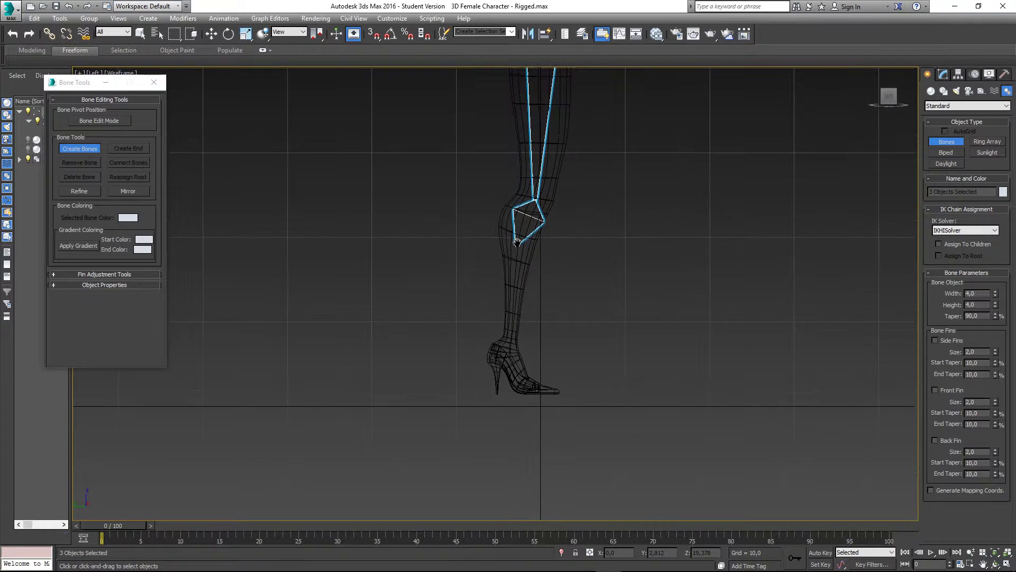
pyautogui.click(506, 338)
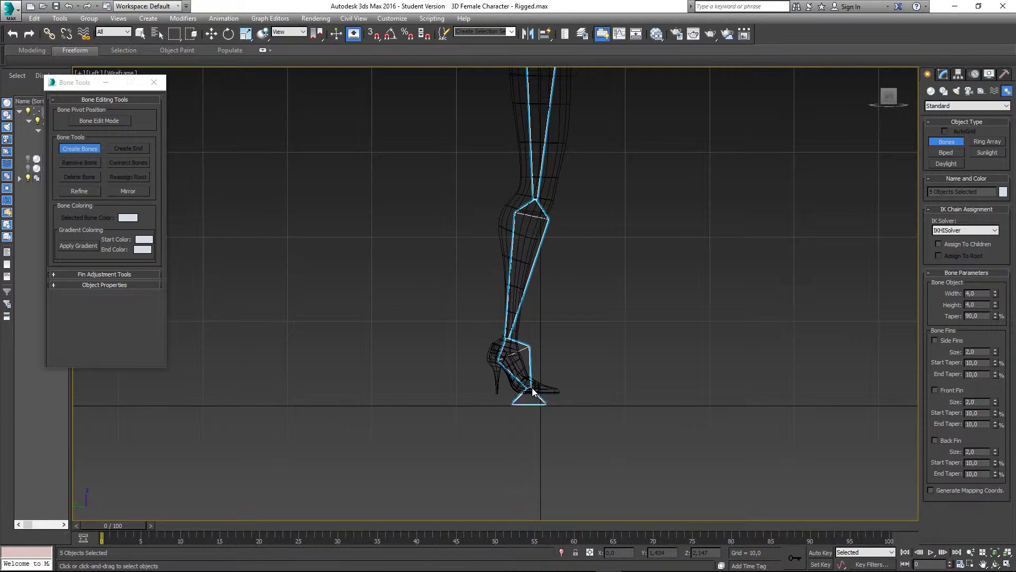
pyautogui.click(532, 388)
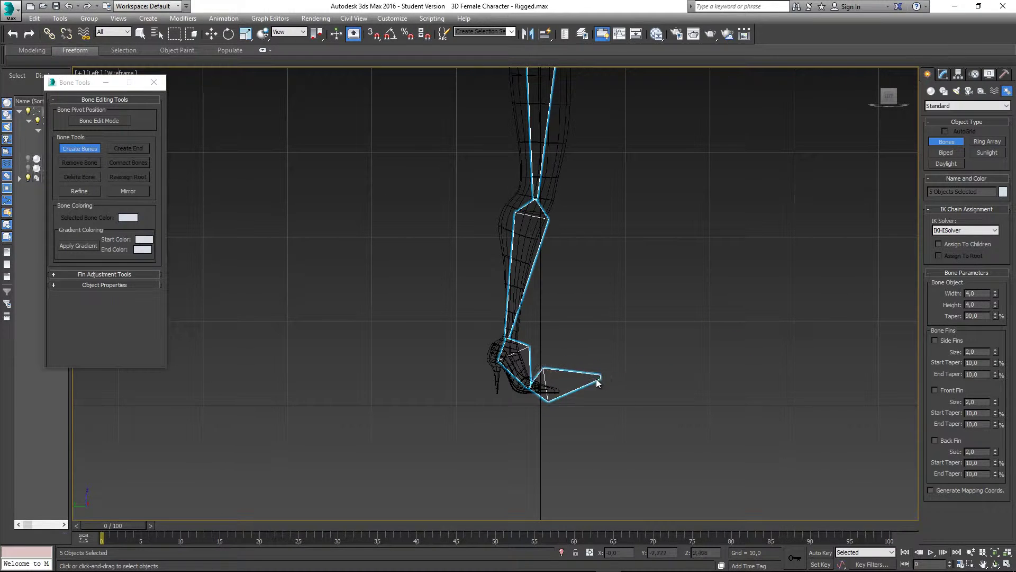
pyautogui.rightClick(627, 379)
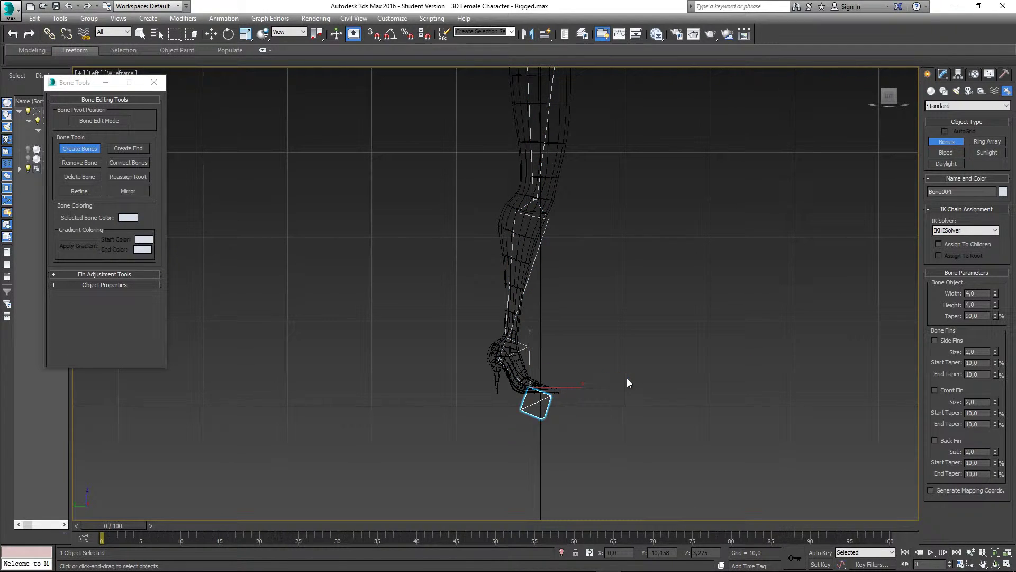
# Select the whole leg bone chain in the Perspective view and move it along X into the character's left leg
pyautogui.moveTo(537, 402); pyautogui.dragTo(456, 334, button='middle')
pyautogui.press('p')
pyautogui.scroll(3, 532, 322)
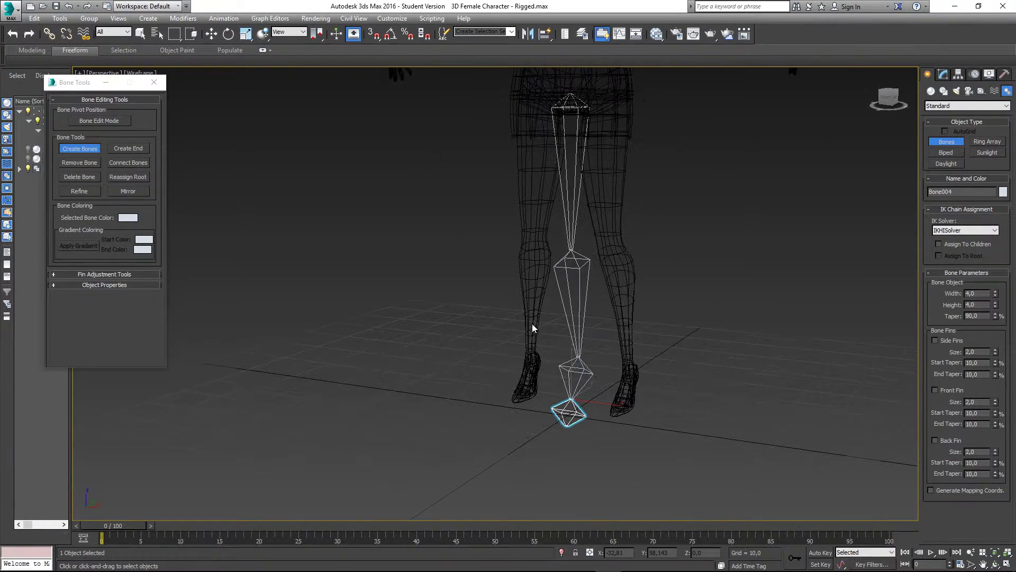
pyautogui.keyDown('alt'); pyautogui.moveTo(532, 323); pyautogui.dragTo(558, 314, button='middle'); pyautogui.keyUp('alt')
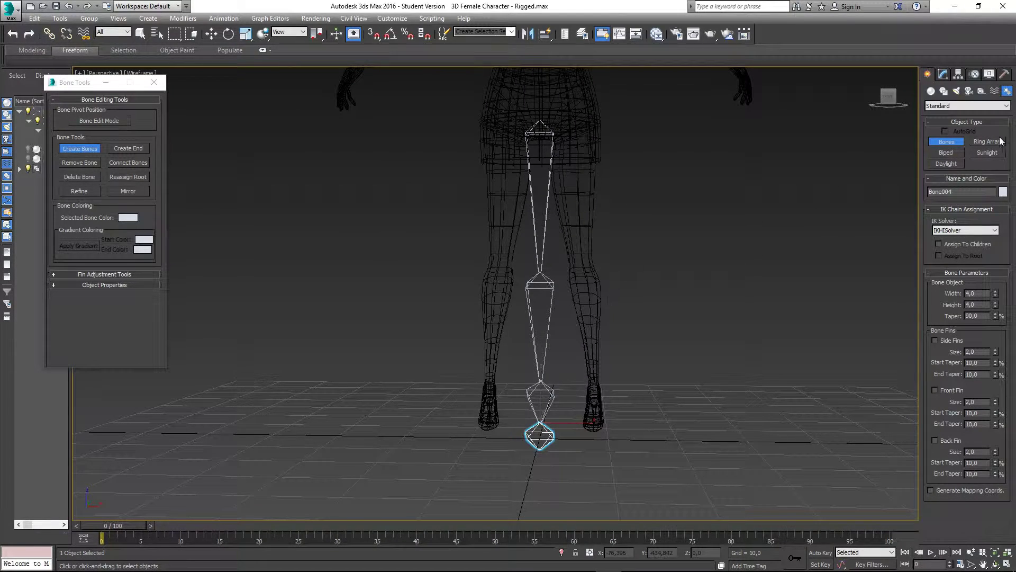
pyautogui.rightClick(726, 268)
pyautogui.moveTo(664, 285); pyautogui.dragTo(654, 295, button='middle')
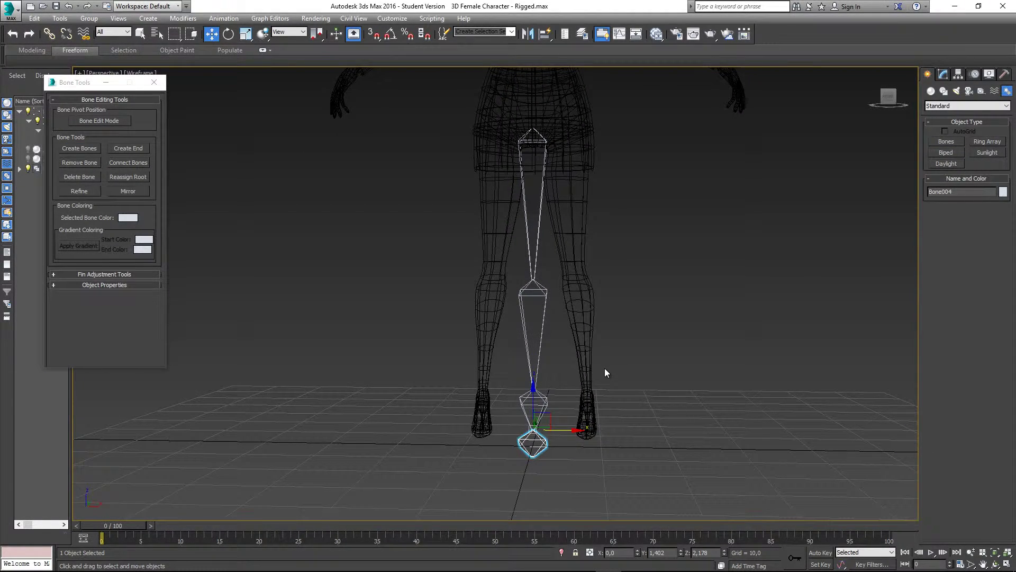
pyautogui.doubleClick(538, 365)
pyautogui.moveTo(560, 395)
pyautogui.mouseDown()
pyautogui.moveTo(574, 395)
pyautogui.moveTo(549, 396)
pyautogui.mouseUp()
pyautogui.doubleClick(539, 230)
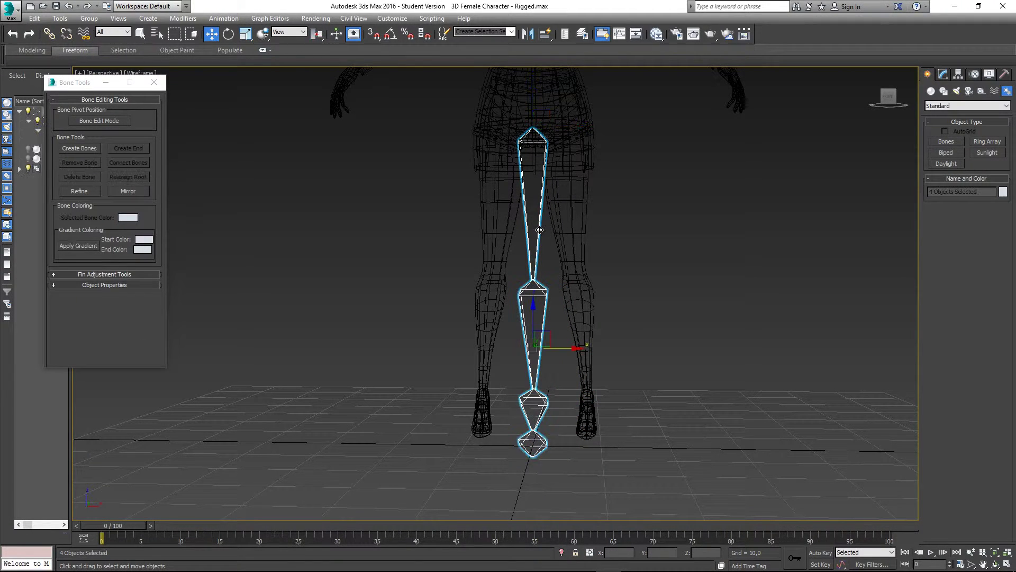
pyautogui.moveTo(562, 348); pyautogui.dragTo(597, 358)
# Rotate the selected bone chain sideways so it follows the slant of the left leg
pyautogui.moveTo(598, 357); pyautogui.dragTo(570, 356, button='middle')
pyautogui.press('e')
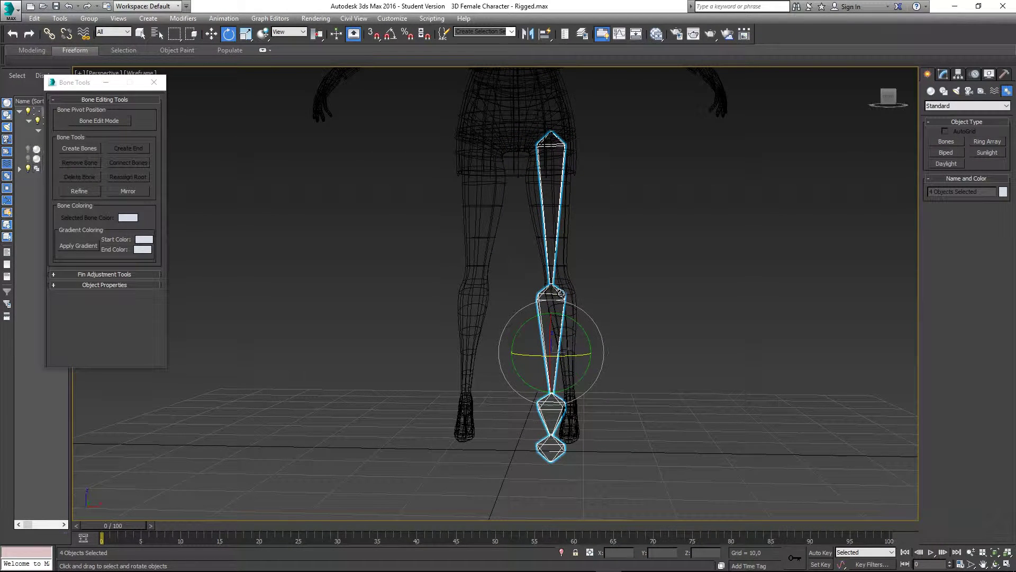
pyautogui.moveTo(554, 269); pyautogui.dragTo(555, 281, button='middle')
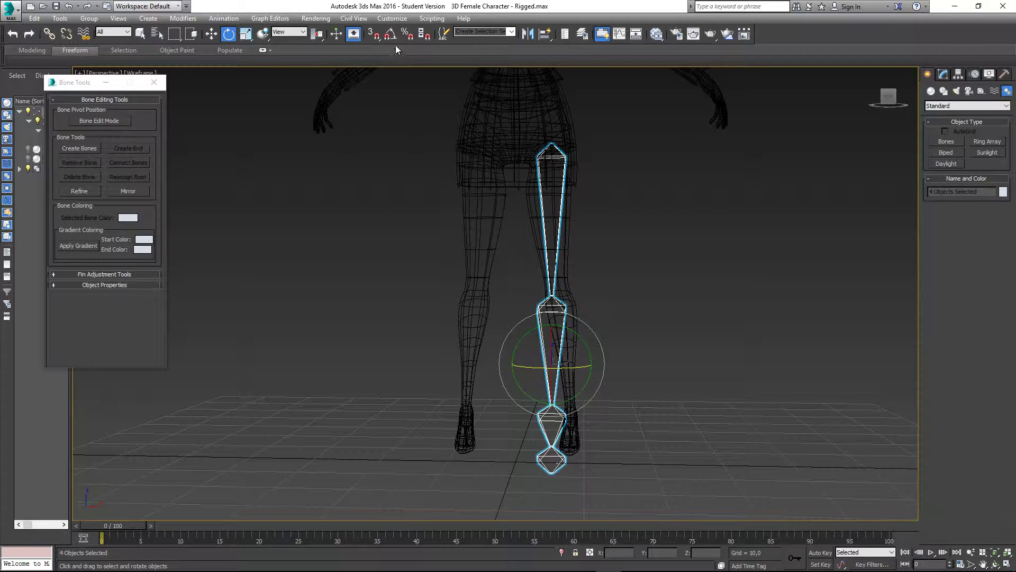
pyautogui.moveTo(525, 236); pyautogui.dragTo(523, 213, button='middle')
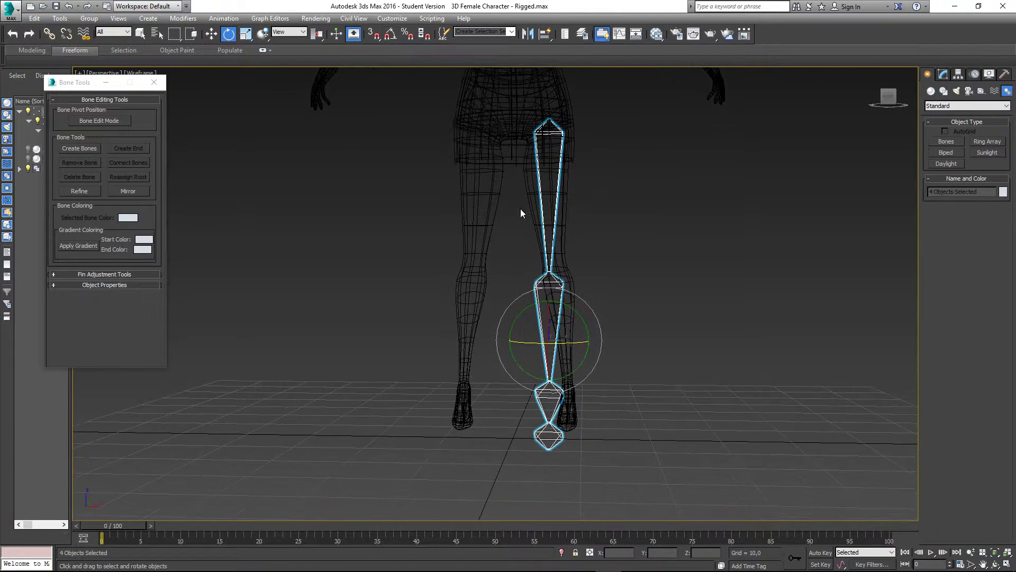
pyautogui.moveTo(589, 303); pyautogui.dragTo(590, 339)
# Check the leg chain's fit in the Left and Front views, and move the whole chain slightly up
pyautogui.press('w')
pyautogui.keyDown('alt'); pyautogui.moveTo(608, 306); pyautogui.dragTo(548, 314, button='middle'); pyautogui.keyUp('alt')
pyautogui.press('l')
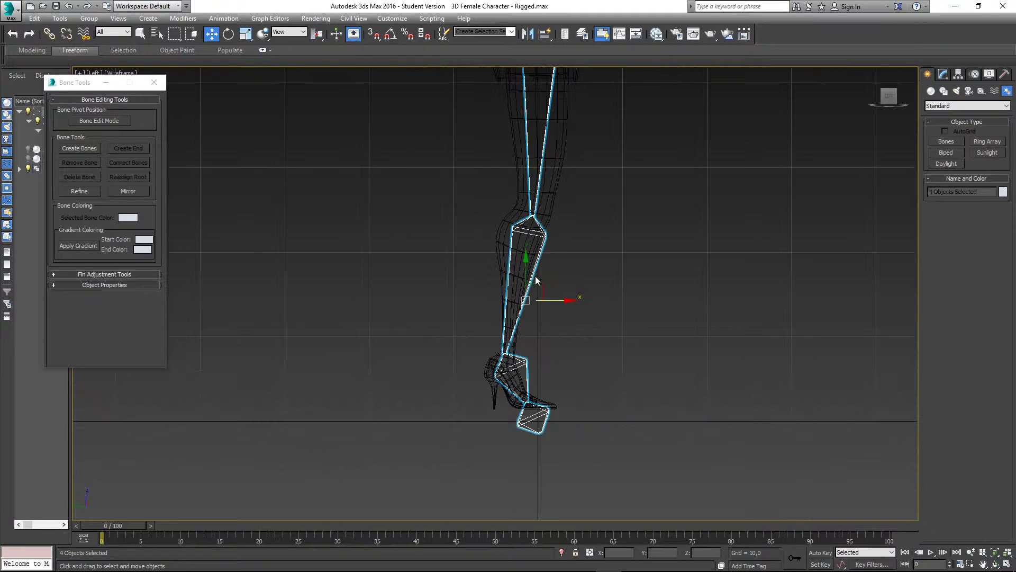
pyautogui.moveTo(524, 223); pyautogui.dragTo(529, 325, button='middle')
pyautogui.moveTo(556, 224); pyautogui.dragTo(575, 257, button='middle')
pyautogui.press('f')
pyautogui.scroll(-3, 570, 254)
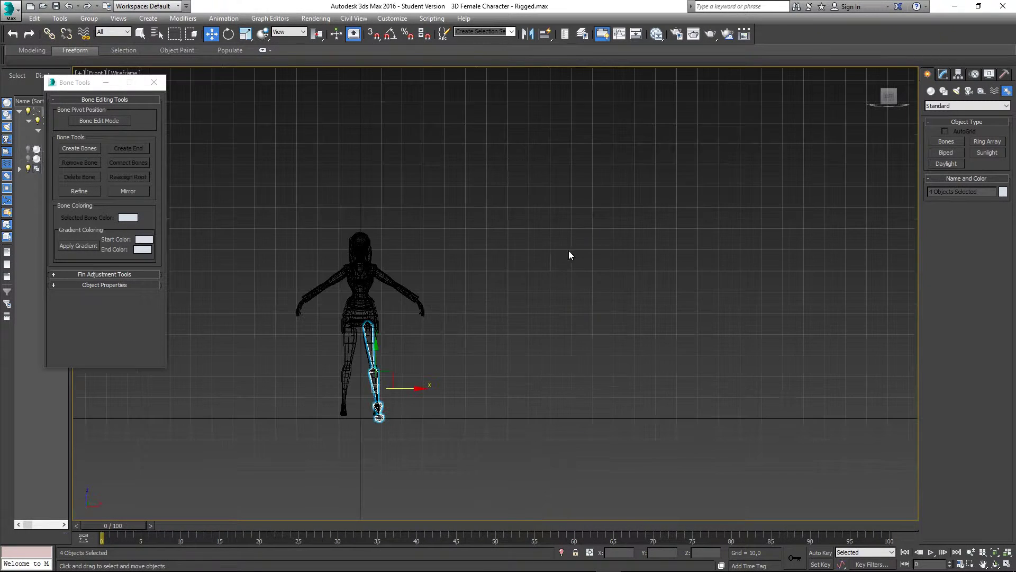
pyautogui.scroll(5, 470, 204)
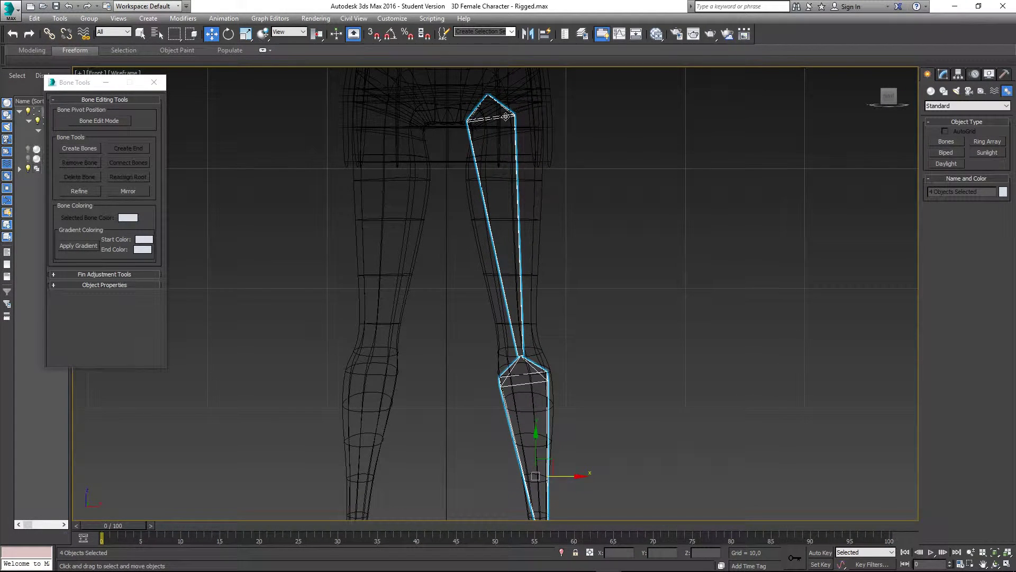
pyautogui.scroll(-2, 550, 289)
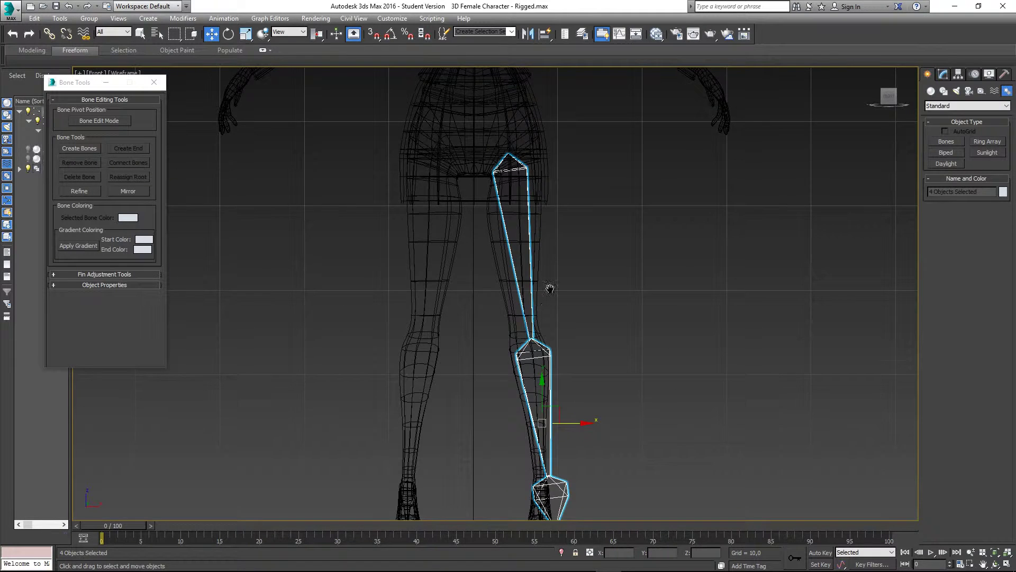
pyautogui.moveTo(550, 288); pyautogui.dragTo(563, 189, button='middle')
pyautogui.scroll(2, 581, 337)
pyautogui.moveTo(581, 338); pyautogui.dragTo(603, 387, button='middle')
pyautogui.scroll(-2, 602, 351)
pyautogui.moveTo(595, 319); pyautogui.dragTo(597, 342, button='middle')
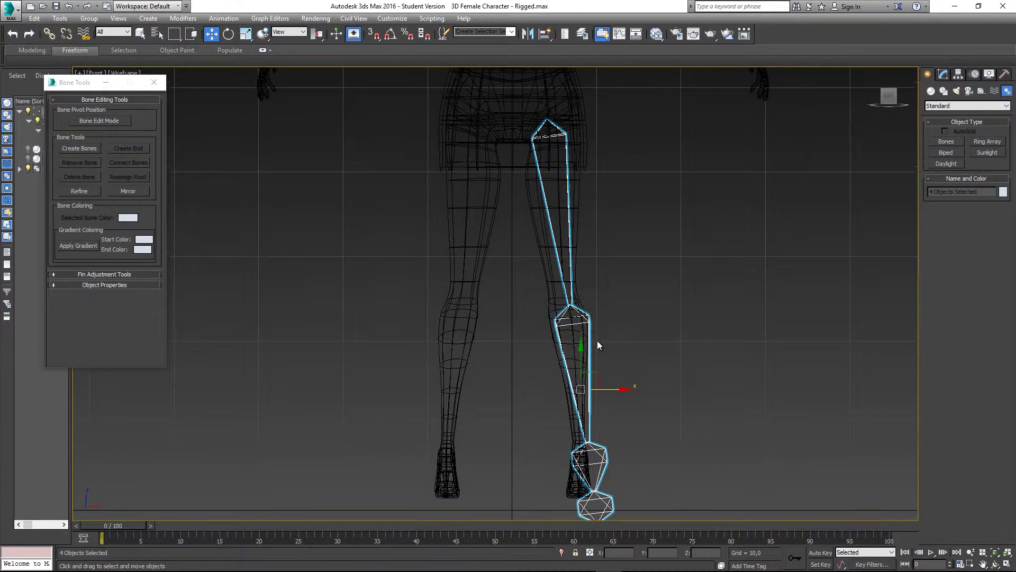
pyautogui.moveTo(614, 389); pyautogui.dragTo(581, 358)
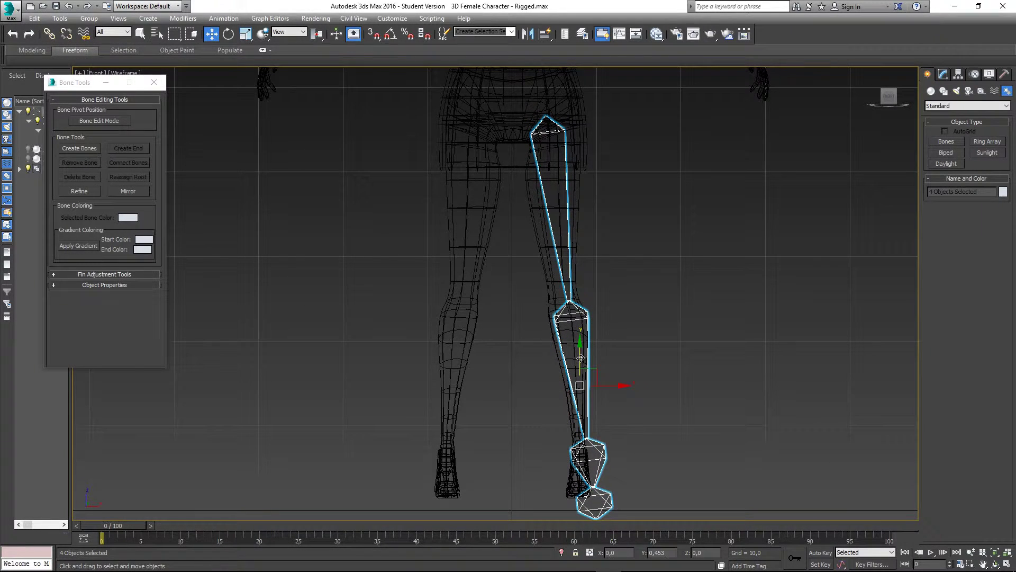
# Turn on Bone Edit Mode and move the thigh bone's upper joint slightly up and outward into the hip
pyautogui.moveTo(87, 82); pyautogui.dragTo(92, 86)
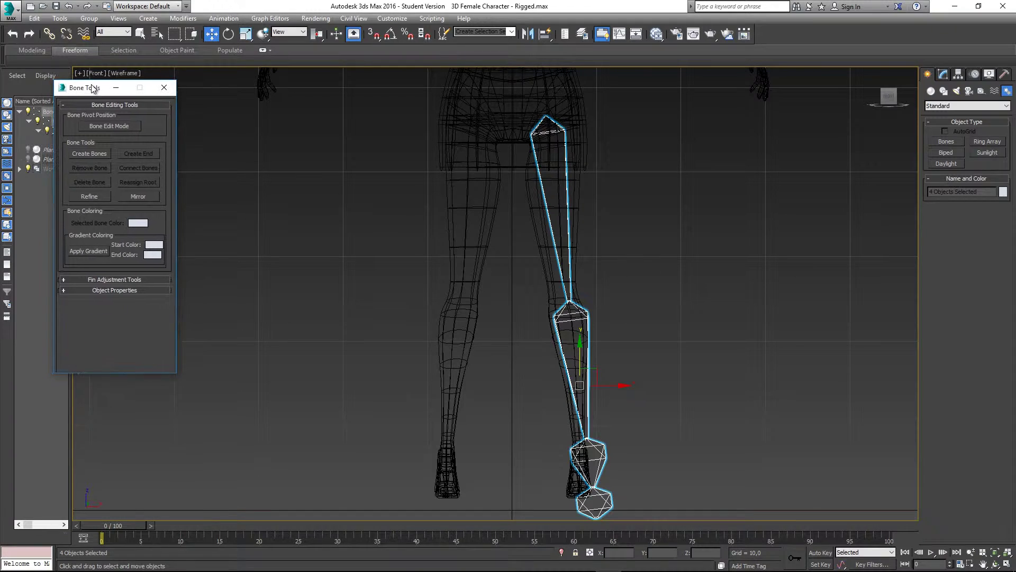
pyautogui.click(106, 126)
pyautogui.moveTo(525, 246); pyautogui.dragTo(510, 246, button='middle')
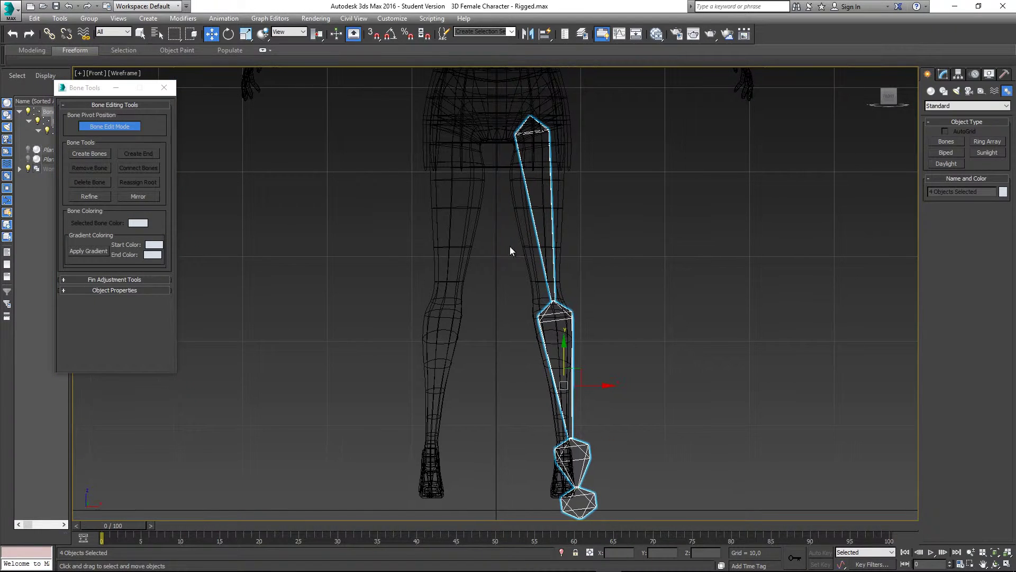
pyautogui.click(561, 228)
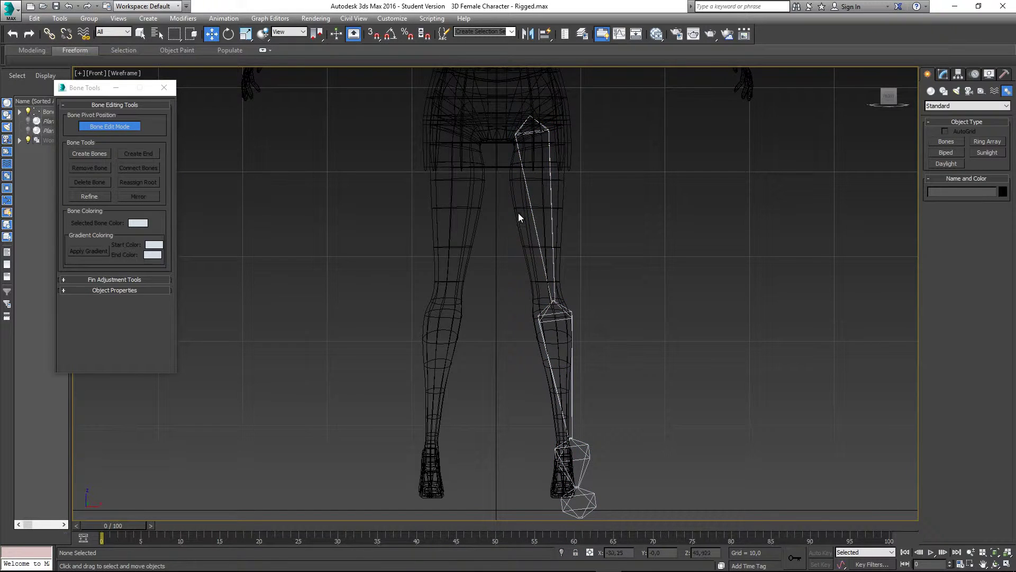
pyautogui.click(552, 227)
pyautogui.moveTo(554, 138)
pyautogui.mouseDown()
pyautogui.moveTo(578, 137)
pyautogui.moveTo(559, 129)
pyautogui.mouseUp()
pyautogui.moveTo(560, 149); pyautogui.dragTo(561, 192, button='middle')
pyautogui.moveTo(552, 150); pyautogui.dragTo(553, 142)
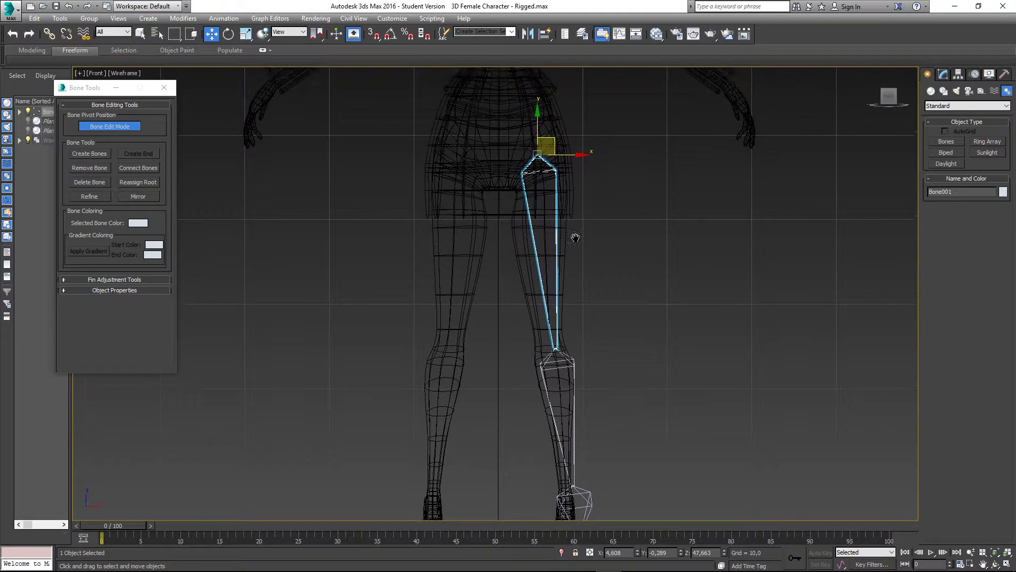
# Shift the knee and ankle joints inward to centre them in the left leg in the Front view
pyautogui.moveTo(574, 233); pyautogui.dragTo(585, 183, button='middle')
pyautogui.click(584, 312)
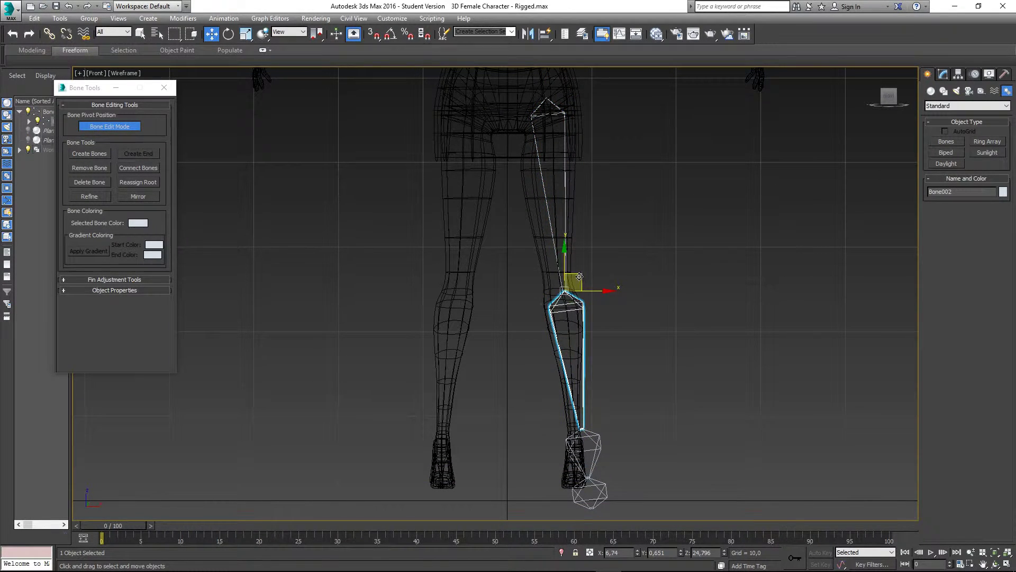
pyautogui.moveTo(579, 277); pyautogui.dragTo(577, 276)
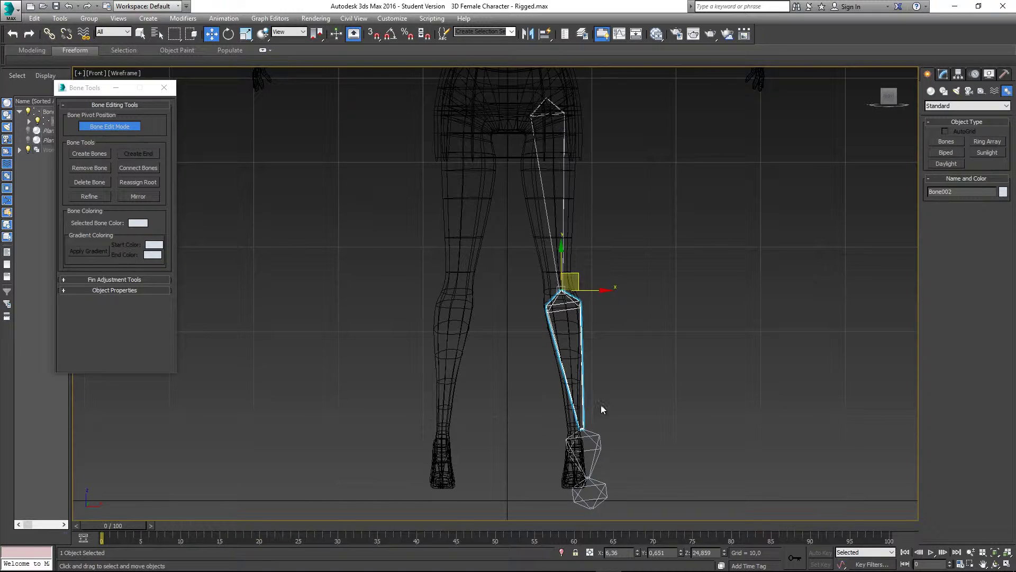
pyautogui.scroll(3, 613, 375)
pyautogui.click(602, 364)
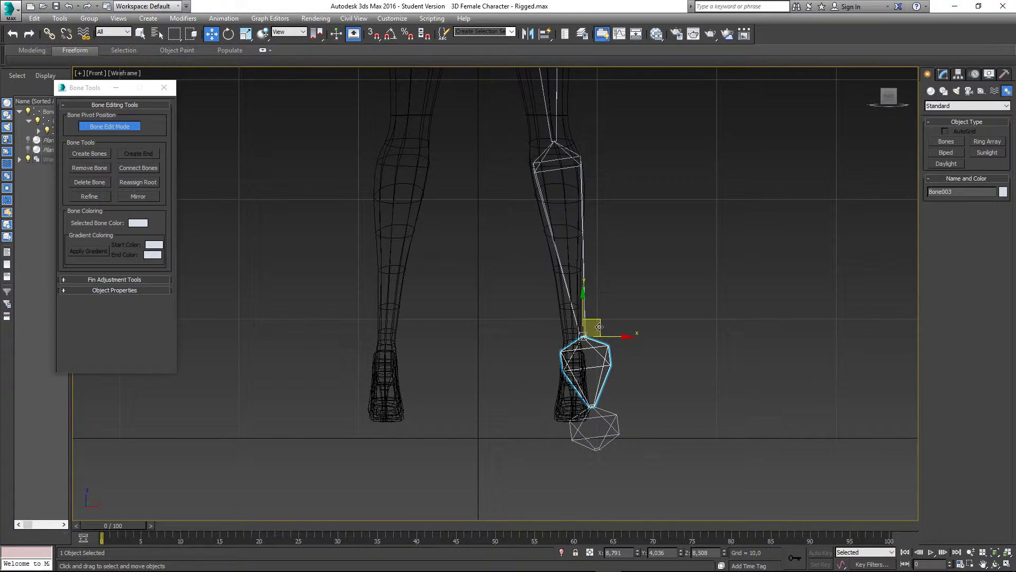
pyautogui.moveTo(593, 326); pyautogui.dragTo(582, 327)
# Move the end bone's joint inward to the middle of the foot, and shift it slightly toward the heel in the Left view
pyautogui.click(616, 414)
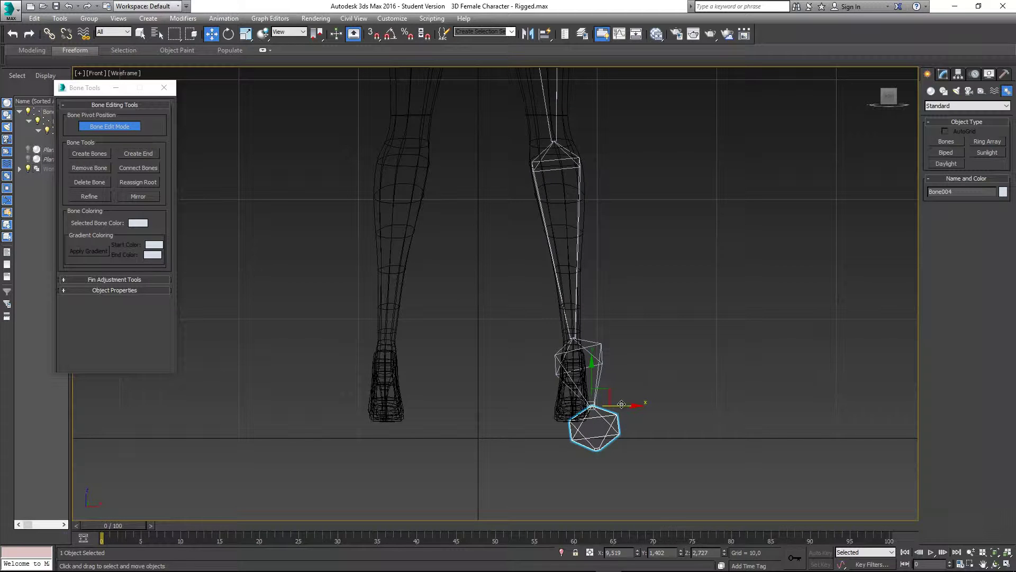
pyautogui.moveTo(626, 403); pyautogui.dragTo(606, 401)
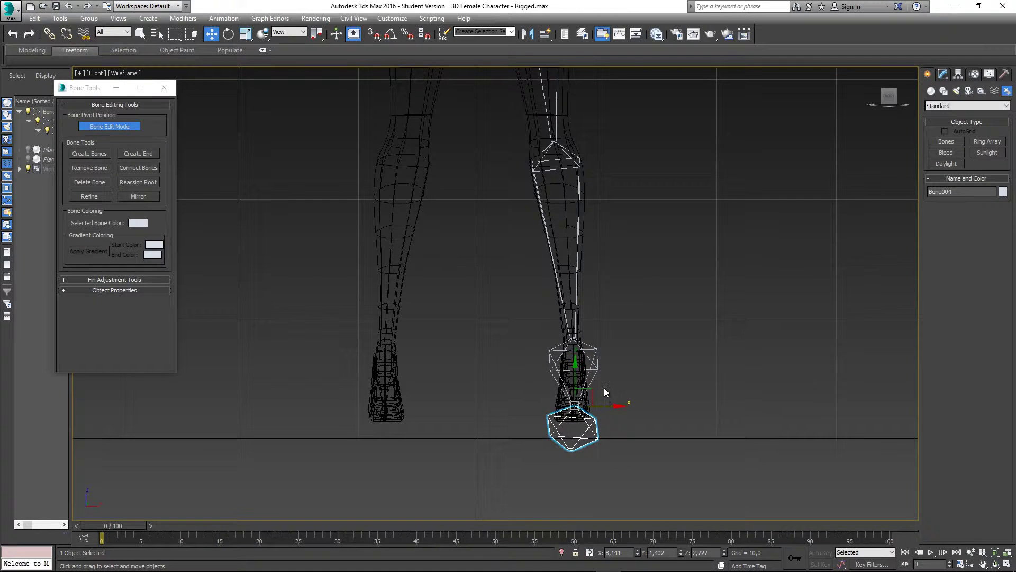
pyautogui.press('l')
pyautogui.scroll(3, 461, 333)
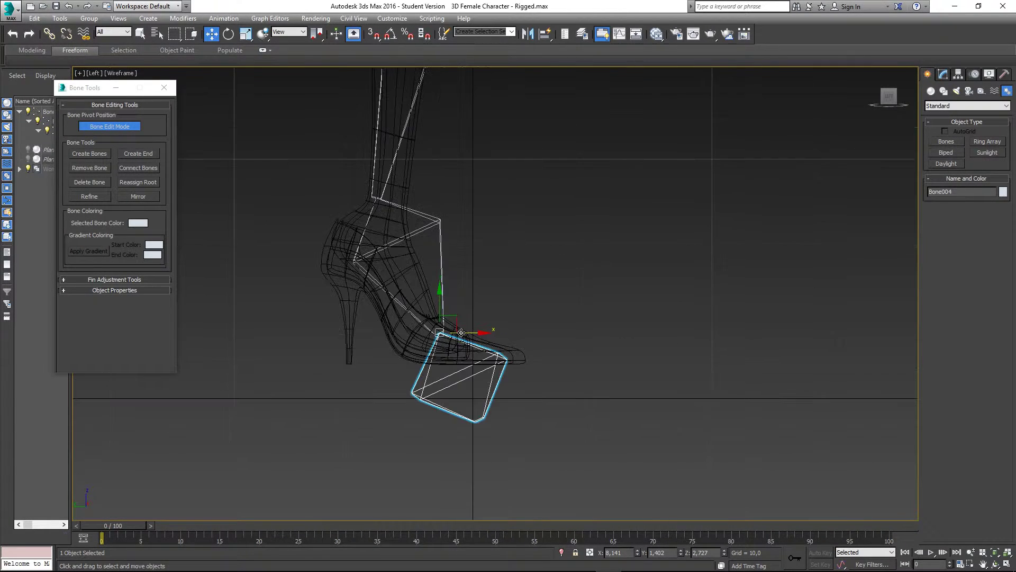
pyautogui.moveTo(457, 331)
pyautogui.mouseDown()
pyautogui.moveTo(464, 308)
pyautogui.moveTo(447, 331)
pyautogui.mouseUp()
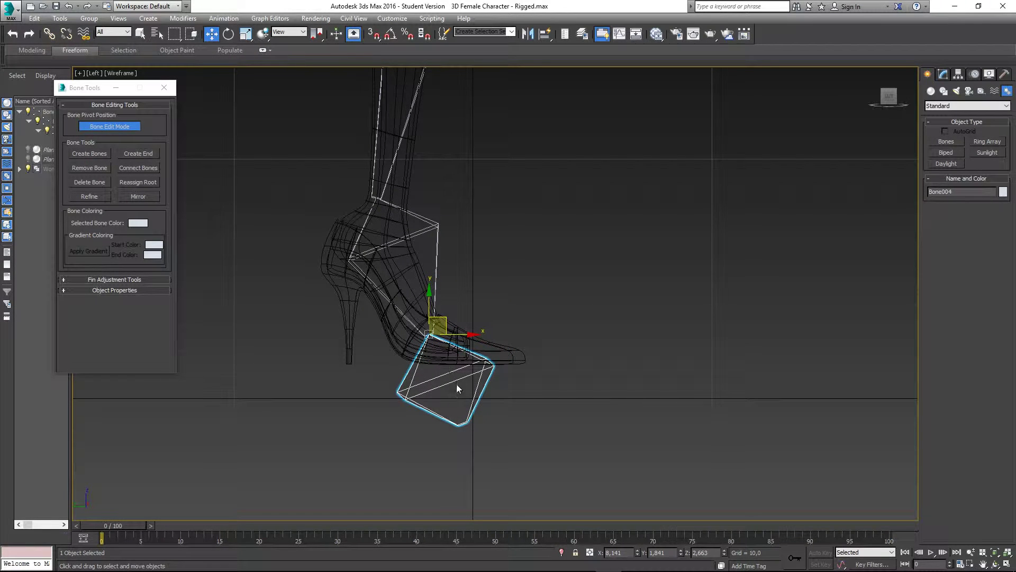
# Move the foot bone's ankle joint slightly down and toward the toes in the Left view
pyautogui.click(428, 228)
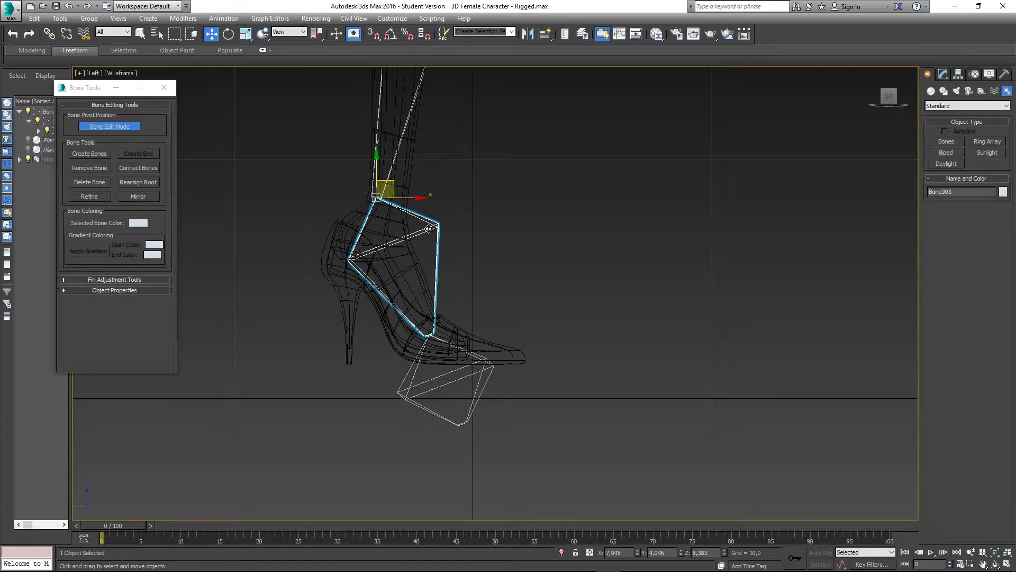
pyautogui.click(385, 205)
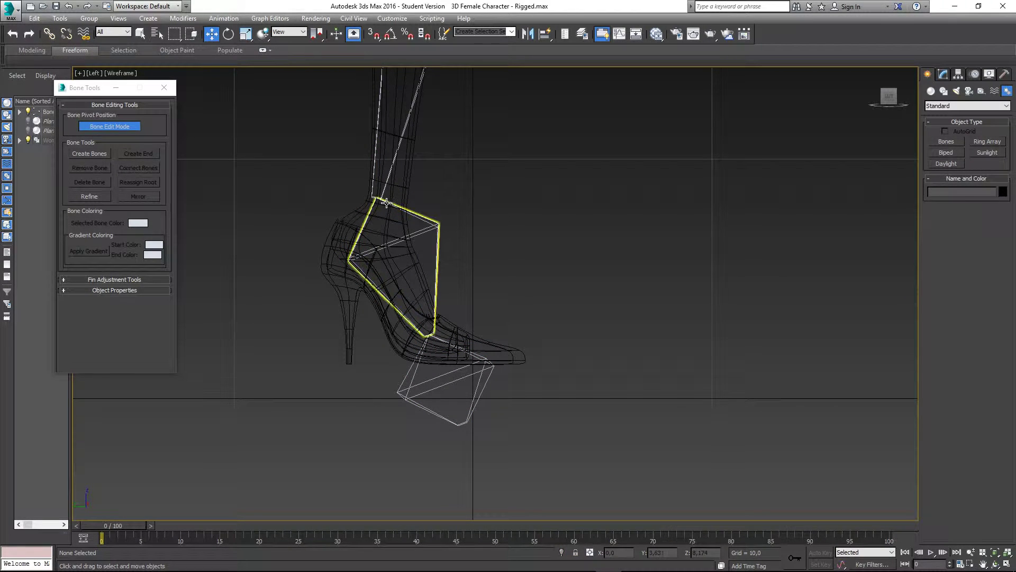
pyautogui.click(384, 202)
pyautogui.moveTo(391, 181); pyautogui.dragTo(395, 190)
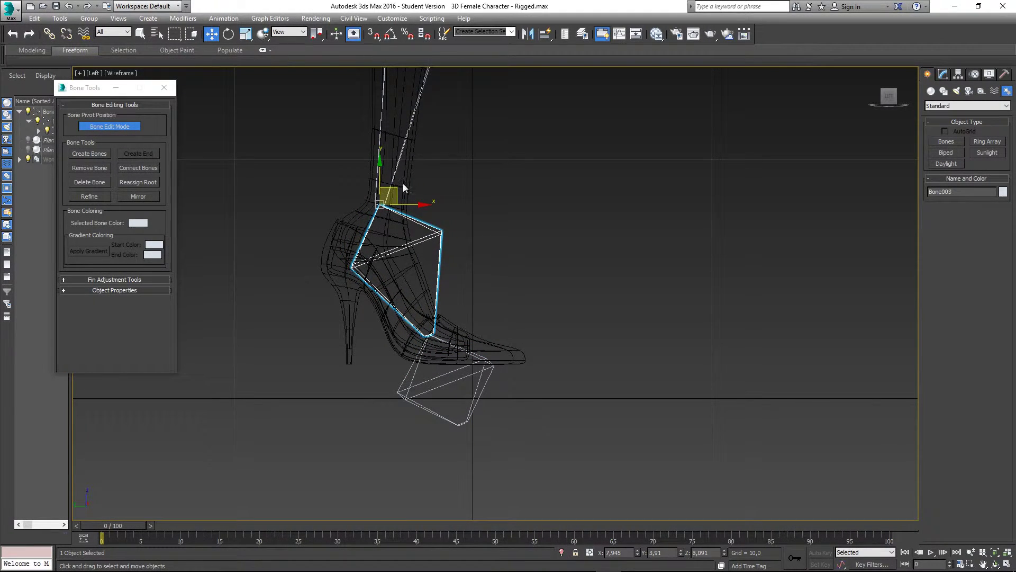
# Adjust the shin bone's knee joint in the Perspective view, nudging it slightly forward and up inside the left knee
pyautogui.moveTo(407, 182); pyautogui.dragTo(462, 335, button='middle')
pyautogui.press('p')
pyautogui.scroll(-3, 470, 252)
pyautogui.scroll(-2, 471, 353)
pyautogui.press('F3')
pyautogui.click(483, 303)
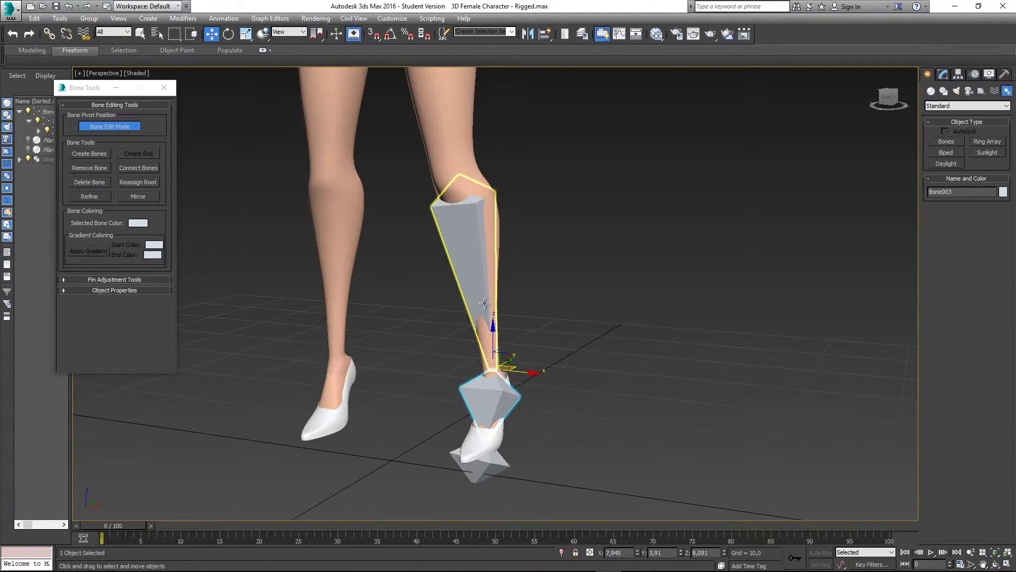
pyautogui.keyDown('alt'); pyautogui.moveTo(483, 303); pyautogui.dragTo(401, 295, button='middle'); pyautogui.keyUp('alt')
pyautogui.keyDown('alt'); pyautogui.moveTo(453, 224); pyautogui.dragTo(488, 225, button='middle'); pyautogui.keyUp('alt')
pyautogui.moveTo(495, 176); pyautogui.dragTo(505, 174)
pyautogui.keyDown('alt'); pyautogui.moveTo(495, 261); pyautogui.dragTo(599, 251, button='middle'); pyautogui.keyUp('alt')
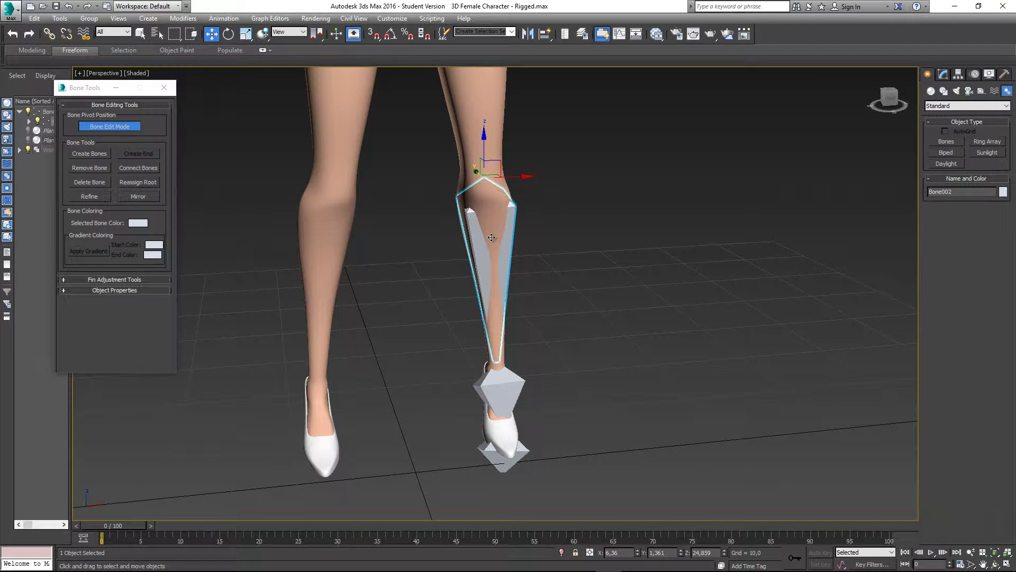
pyautogui.moveTo(526, 277)
pyautogui.keyDown('alt'); pyautogui.mouseDown(button='middle')
pyautogui.moveTo(590, 272)
pyautogui.moveTo(447, 265)
pyautogui.moveTo(361, 293)
pyautogui.moveTo(583, 268)
pyautogui.moveTo(543, 267)
pyautogui.moveTo(478, 401)
pyautogui.moveTo(513, 401)
pyautogui.moveTo(518, 370)
pyautogui.moveTo(479, 345)
pyautogui.moveTo(534, 337)
pyautogui.mouseUp(button='middle'); pyautogui.keyUp('alt')
pyautogui.press('F3')
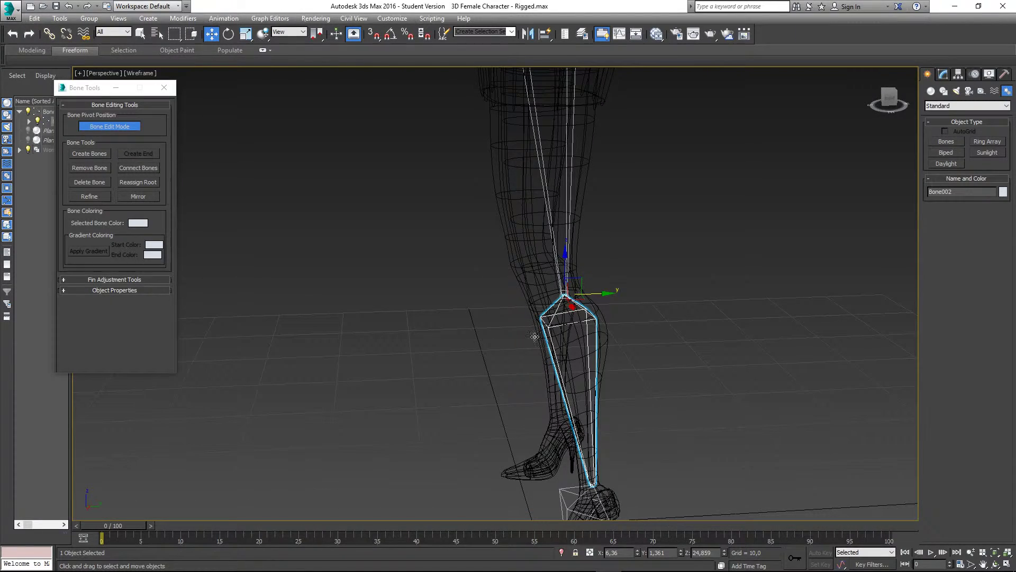
pyautogui.moveTo(580, 280); pyautogui.dragTo(576, 279)
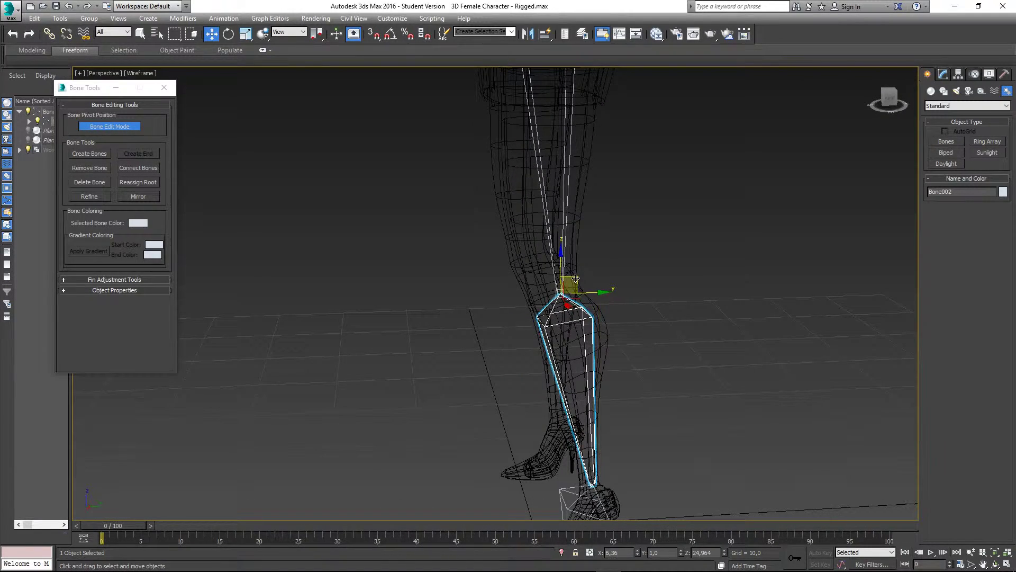
# Shift the thigh bone's hip joint slightly backward in the Left view
pyautogui.moveTo(581, 229); pyautogui.dragTo(585, 311, button='middle')
pyautogui.click(582, 176)
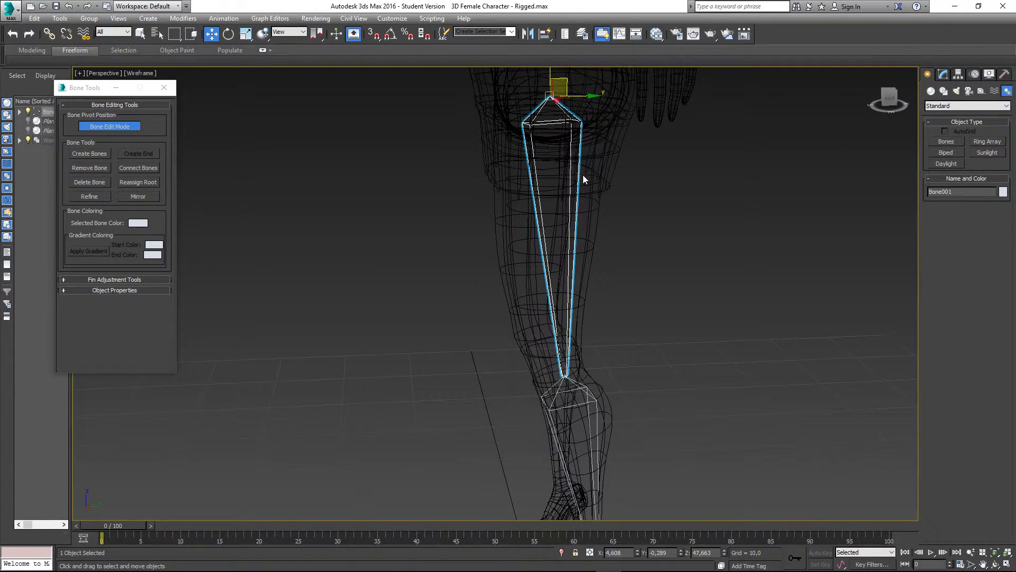
pyautogui.press('l')
pyautogui.press('z')
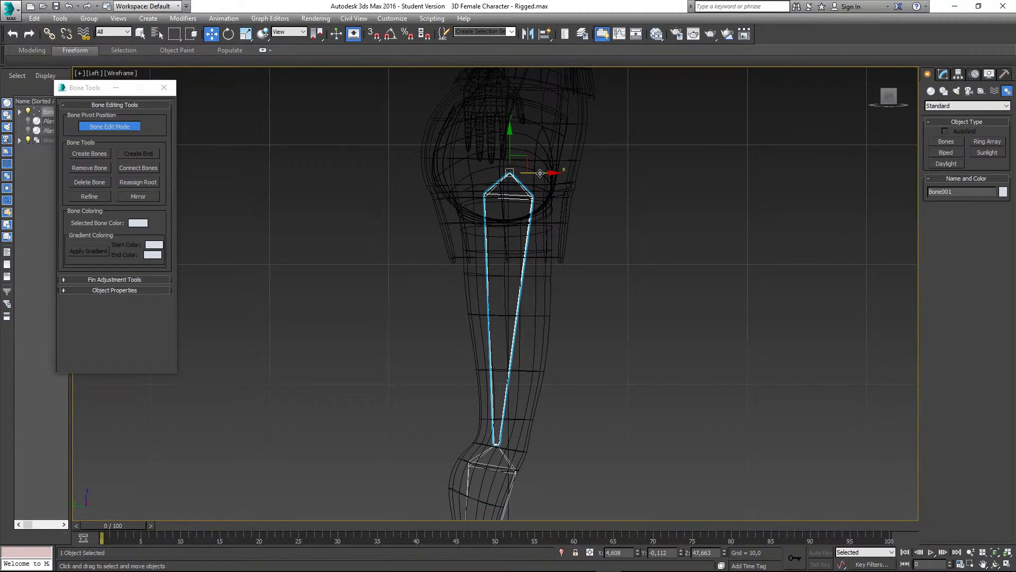
# Select the foot bone in the Perspective view, compare its size with the shoe, and open its bone parameters
pyautogui.press('p')
pyautogui.keyDown('alt'); pyautogui.moveTo(551, 230); pyautogui.dragTo(576, 217, button='middle'); pyautogui.keyUp('alt')
pyautogui.moveTo(570, 455)
pyautogui.mouseDown(button='middle')
pyautogui.moveTo(581, 354)
pyautogui.moveTo(617, 363)
pyautogui.moveTo(586, 336)
pyautogui.moveTo(601, 325)
pyautogui.moveTo(548, 340)
pyautogui.moveTo(697, 342)
pyautogui.moveTo(582, 328)
pyautogui.moveTo(561, 336)
pyautogui.mouseUp(button='middle')
pyautogui.scroll(4, 579, 356)
pyautogui.click(574, 355)
pyautogui.click(571, 353)
pyautogui.press('F3')
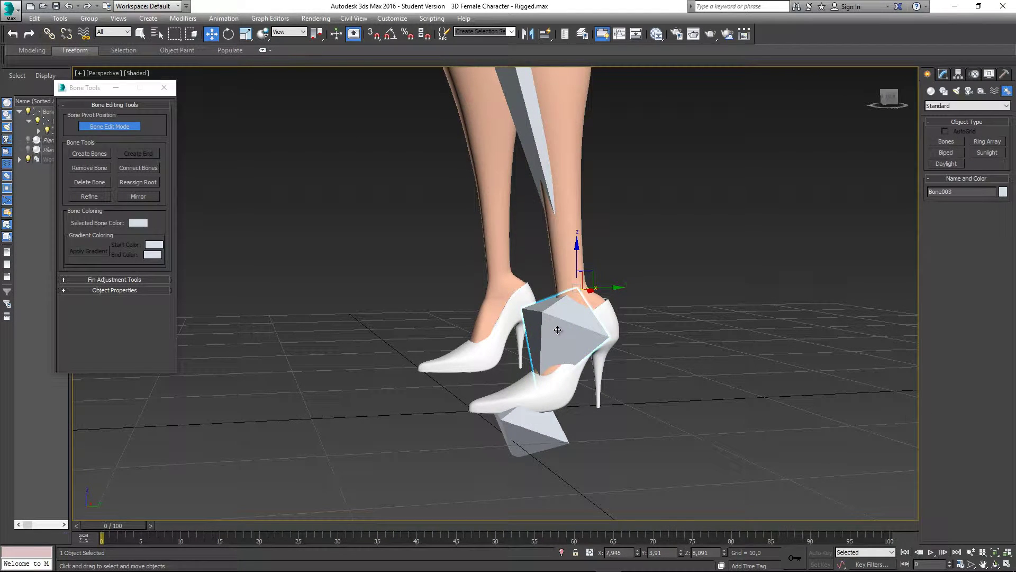
pyautogui.press('F3')
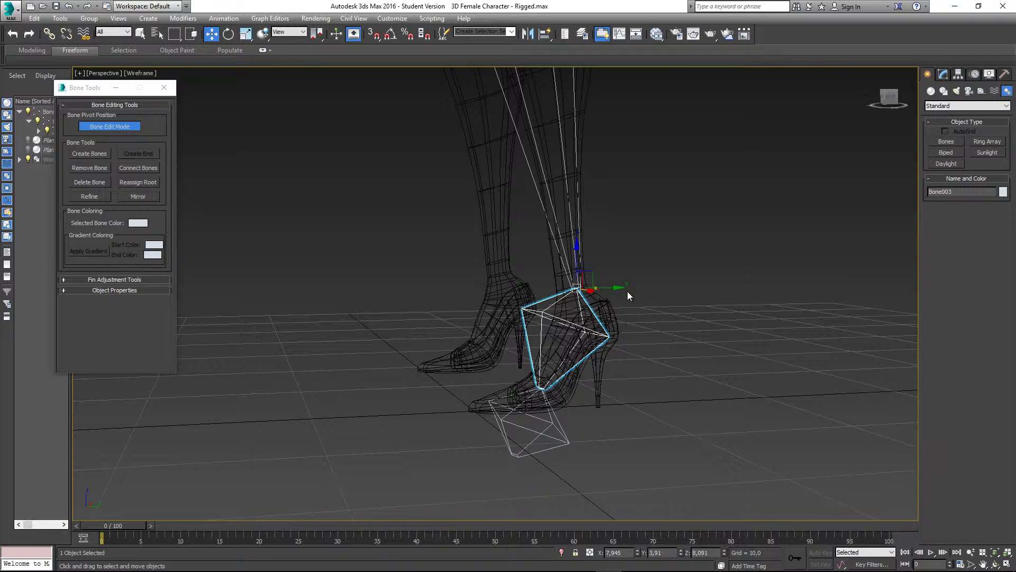
pyautogui.click(945, 74)
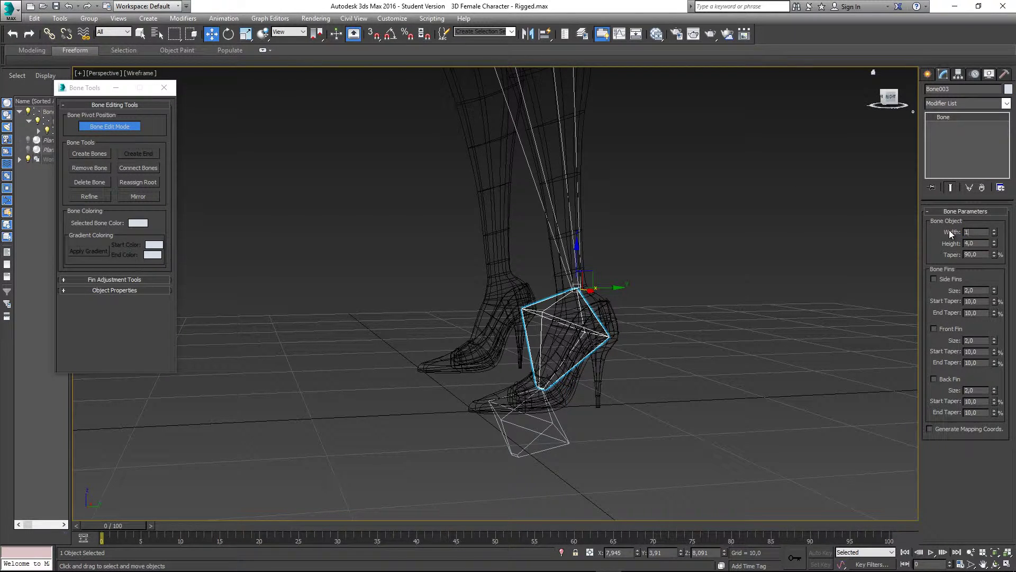
# Try a width and height of 1 on the foot bone
pyautogui.write('1')
pyautogui.press('Return')
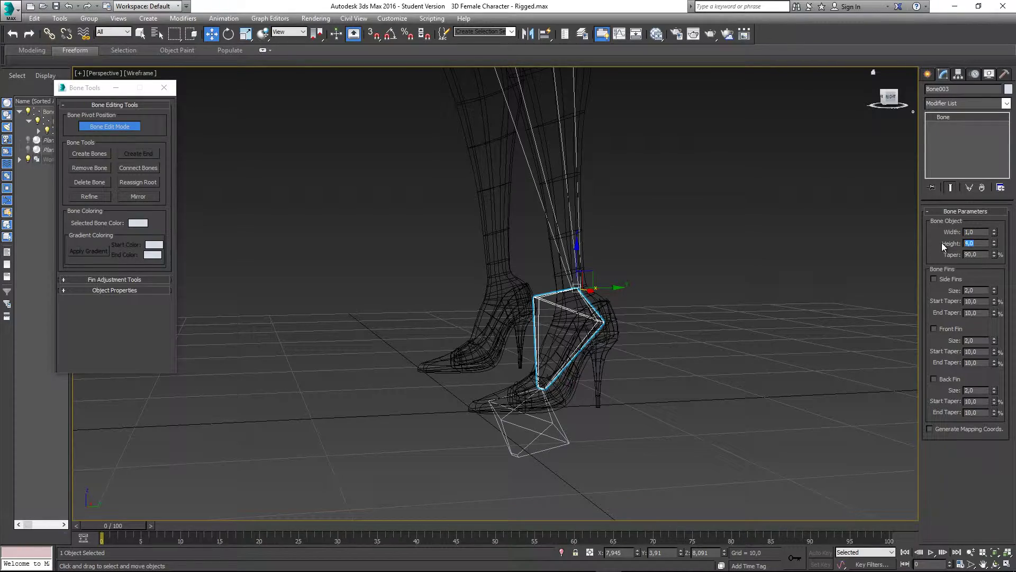
pyautogui.write('1')
pyautogui.press('Return')
pyautogui.scroll(3, 577, 333)
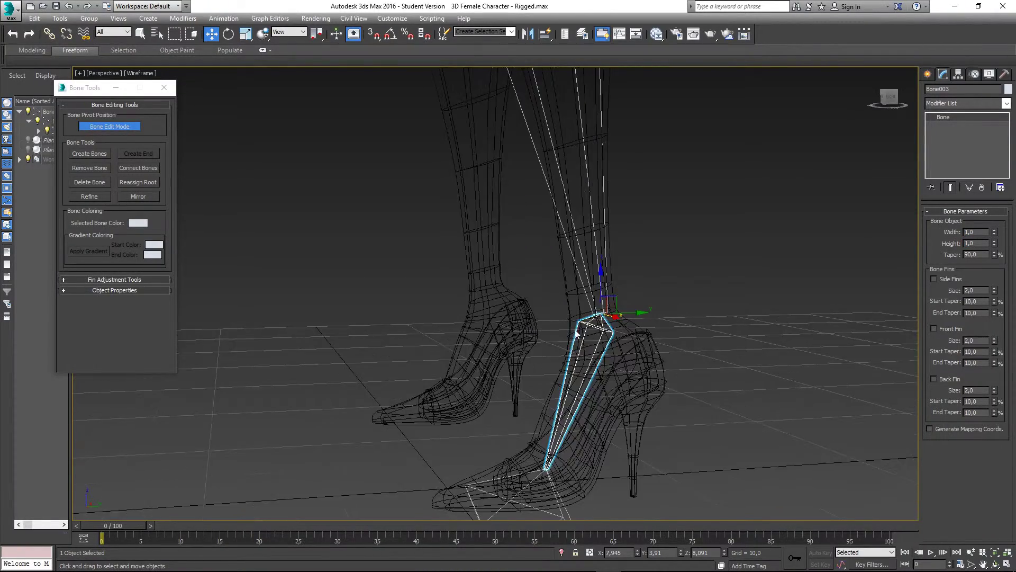
# Set the foot bone's width and height to 2
pyautogui.keyDown('alt'); pyautogui.moveTo(576, 333); pyautogui.dragTo(755, 340, button='middle'); pyautogui.keyUp('alt')
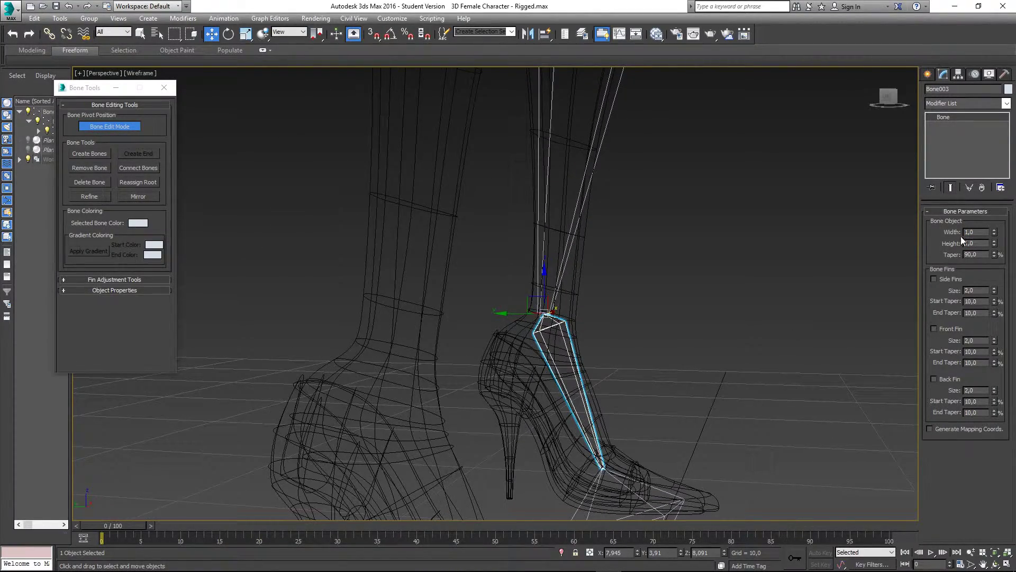
pyautogui.write('2')
pyautogui.press('Return')
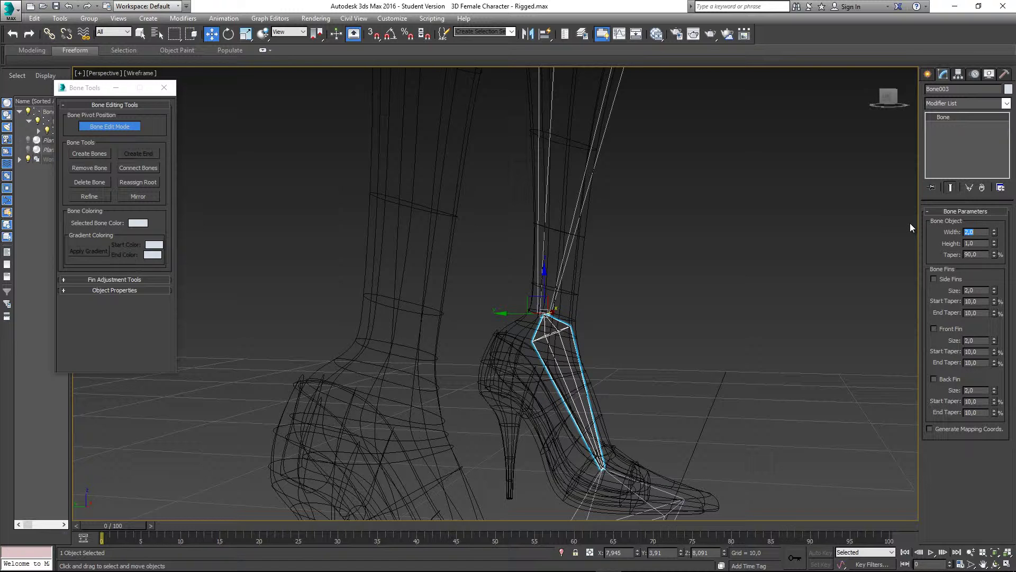
pyautogui.write('2')
pyautogui.press('Return')
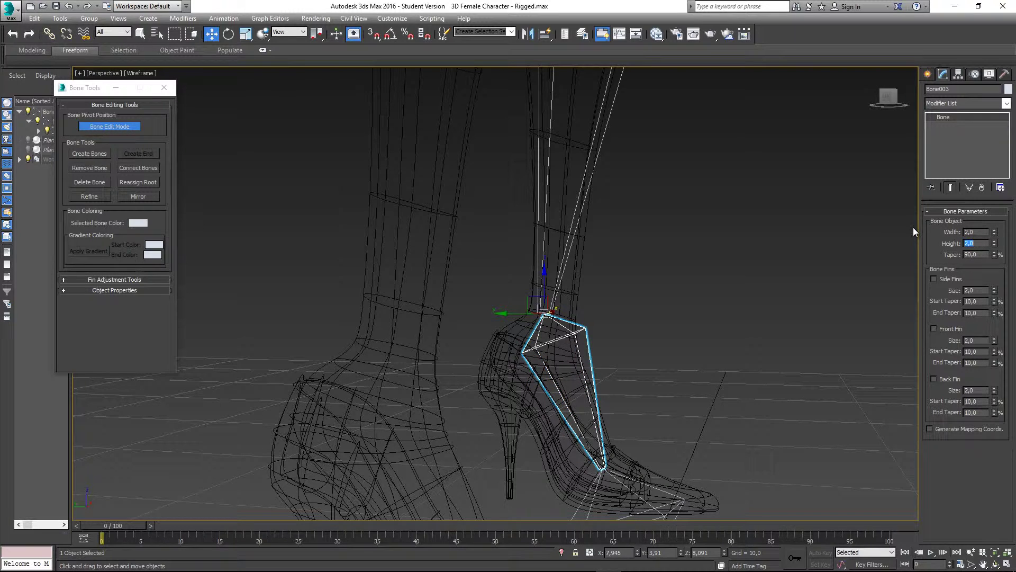
# Move the foot bone's ankle joint down and slightly toward the heel, checking its position in shaded and wireframe display
pyautogui.keyDown('alt'); pyautogui.moveTo(785, 293); pyautogui.dragTo(652, 323, button='middle'); pyautogui.keyUp('alt')
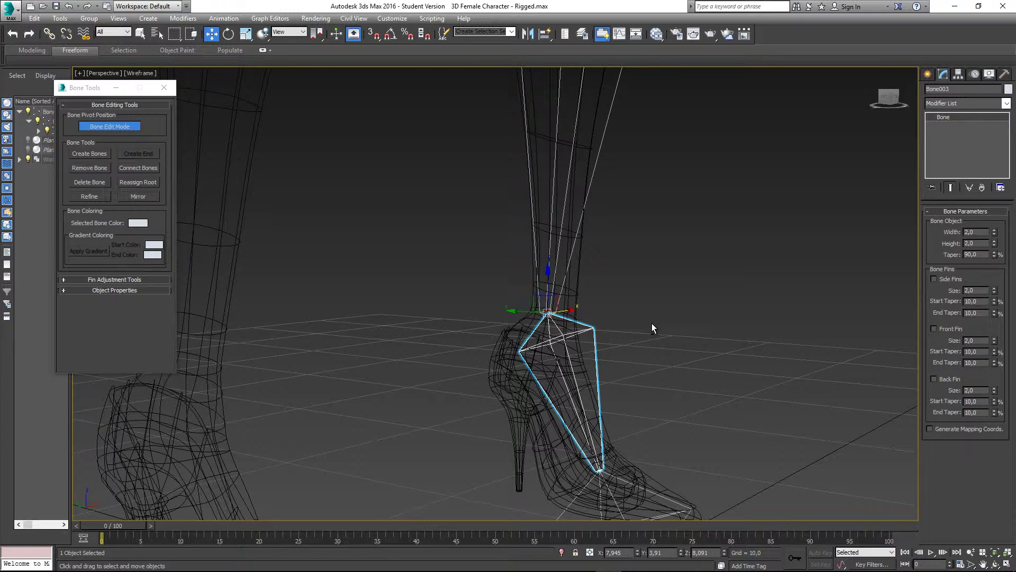
pyautogui.keyDown('alt'); pyautogui.moveTo(652, 323); pyautogui.dragTo(622, 313, button='middle'); pyautogui.keyUp('alt')
pyautogui.moveTo(623, 309); pyautogui.dragTo(622, 309)
pyautogui.press('F3')
pyautogui.moveTo(605, 332)
pyautogui.keyDown('alt'); pyautogui.mouseDown(button='middle')
pyautogui.moveTo(583, 307)
pyautogui.moveTo(493, 288)
pyautogui.moveTo(286, 300)
pyautogui.moveTo(574, 344)
pyautogui.moveTo(521, 341)
pyautogui.mouseUp(button='middle'); pyautogui.keyUp('alt')
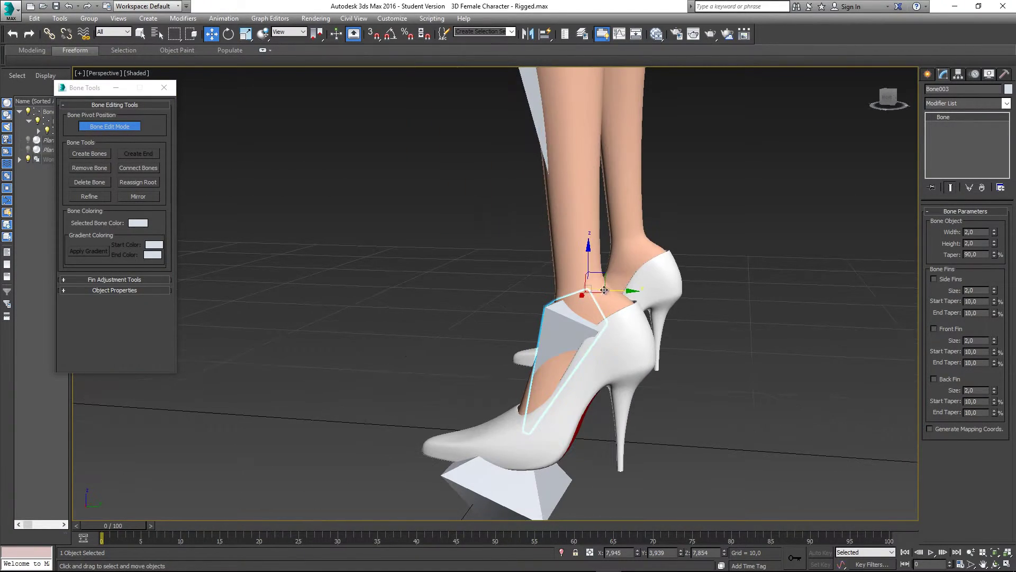
pyautogui.moveTo(605, 281); pyautogui.dragTo(611, 294)
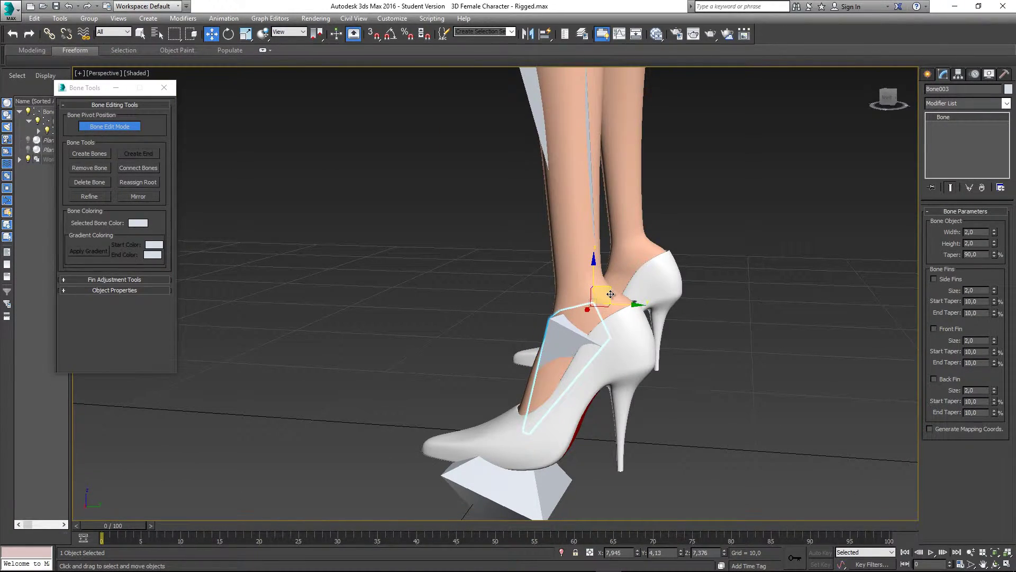
pyautogui.press('F3')
pyautogui.keyDown('alt'); pyautogui.moveTo(610, 294); pyautogui.dragTo(610, 288, button='middle'); pyautogui.keyUp('alt')
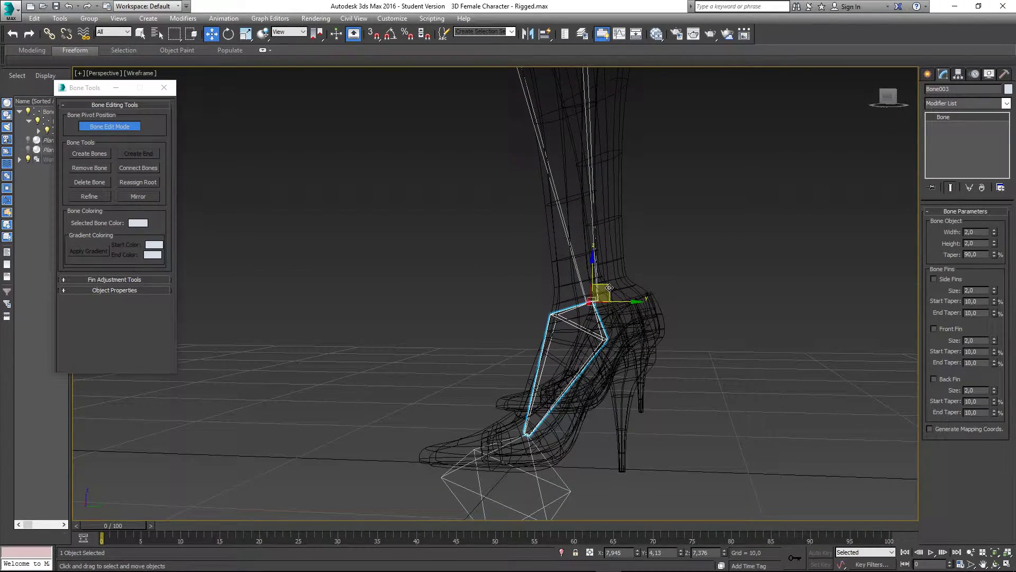
pyautogui.moveTo(609, 288); pyautogui.dragTo(607, 289)
# Delete the oversized end bone below the shoe and create a new end bone on the foot bone
pyautogui.keyDown('alt'); pyautogui.moveTo(551, 338); pyautogui.dragTo(583, 291, button='middle'); pyautogui.keyUp('alt')
pyautogui.click(589, 343)
pyautogui.click(574, 362)
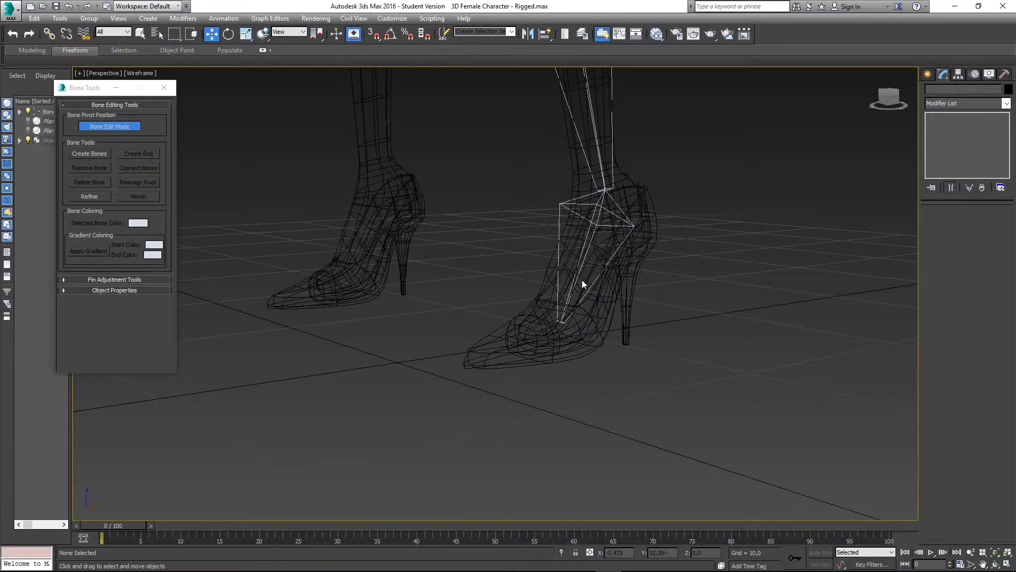
pyautogui.click(589, 250)
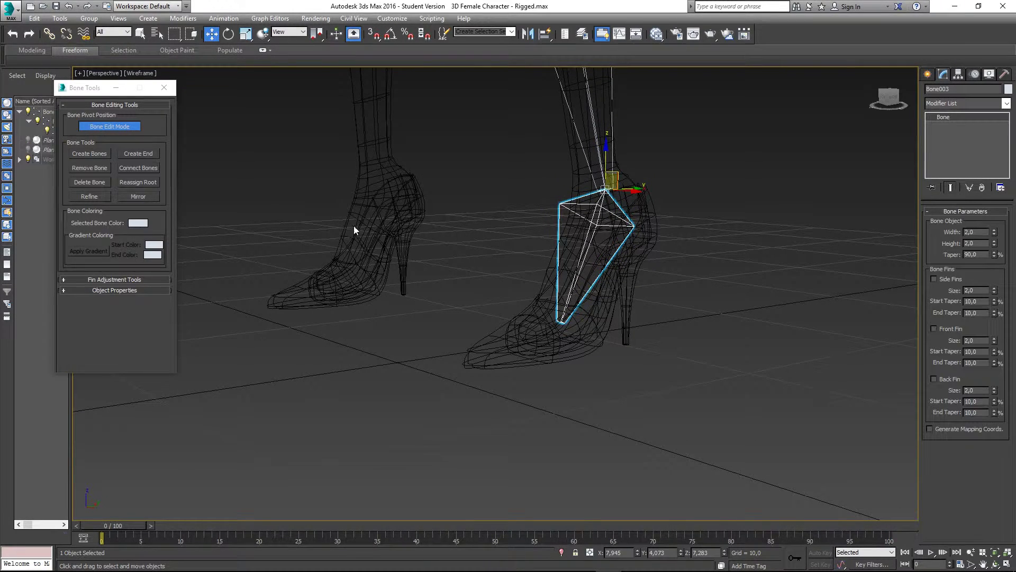
pyautogui.click(138, 154)
# Rotate the new end bone so that it lies inside the front of the shoe
pyautogui.keyDown('alt'); pyautogui.moveTo(487, 322); pyautogui.dragTo(465, 344, button='middle'); pyautogui.keyUp('alt')
pyautogui.press('e')
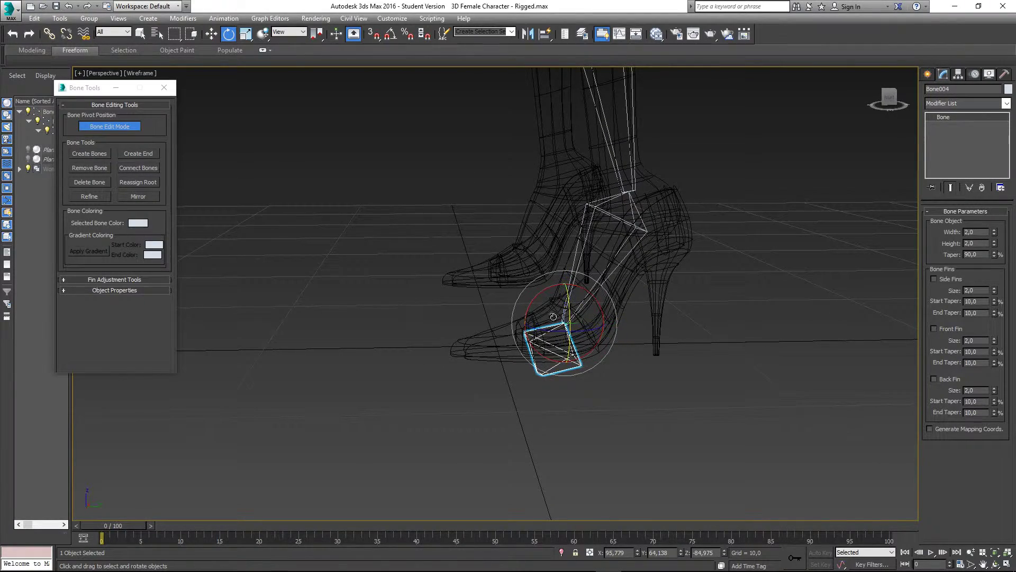
pyautogui.moveTo(538, 301); pyautogui.dragTo(572, 281)
pyautogui.keyDown('alt'); pyautogui.moveTo(573, 280); pyautogui.dragTo(582, 375, button='middle'); pyautogui.keyUp('alt')
pyautogui.press('w')
pyautogui.click(685, 326)
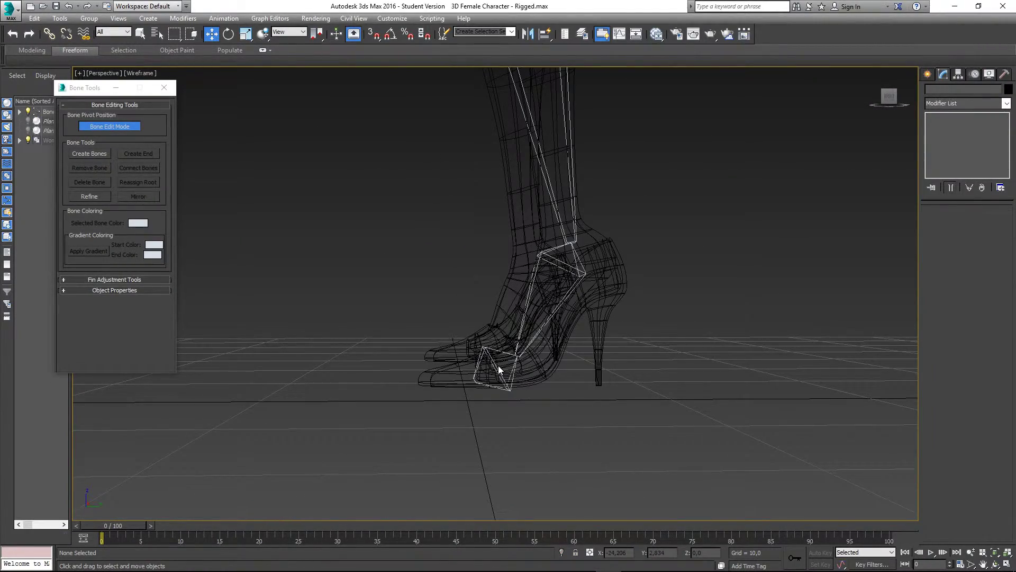
# Check the end bone's fit inside the shaded left shoe and save the scene
pyautogui.click(499, 370)
pyautogui.click(485, 385)
pyautogui.scroll(5, 485, 376)
pyautogui.press('F3')
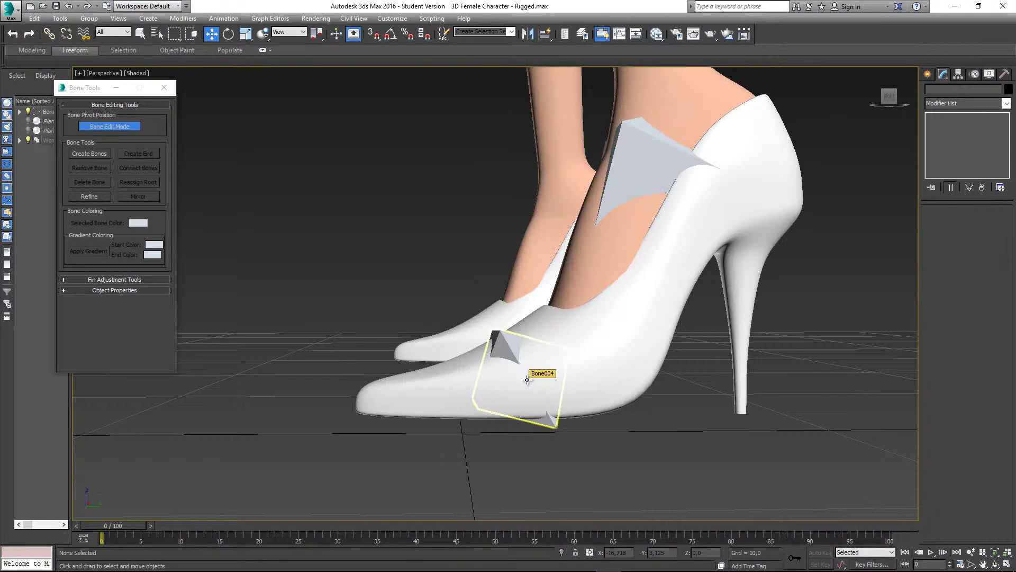
pyautogui.scroll(-2, 544, 355)
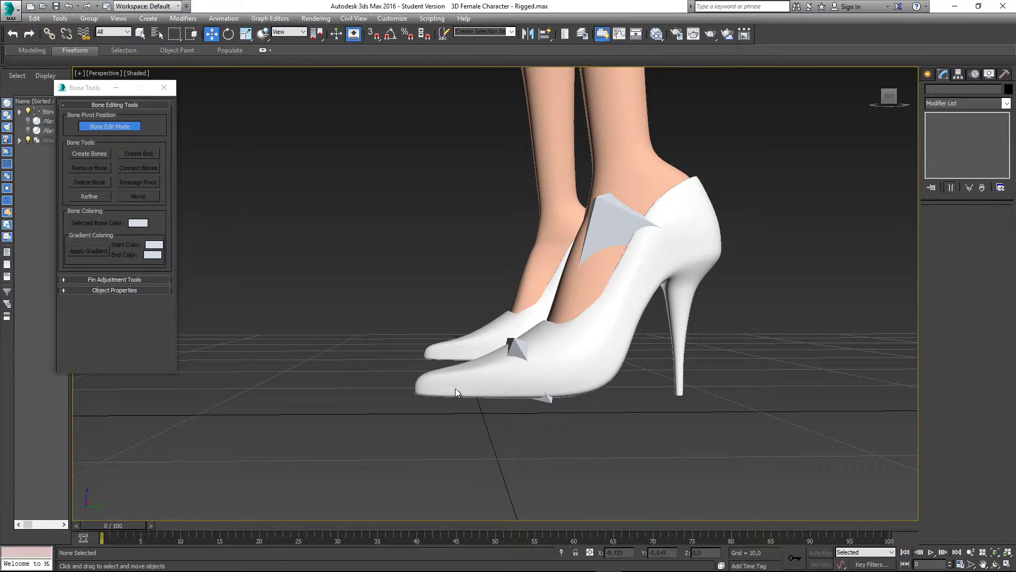
pyautogui.keyDown('alt'); pyautogui.moveTo(455, 389); pyautogui.dragTo(539, 377, button='middle'); pyautogui.keyUp('alt')
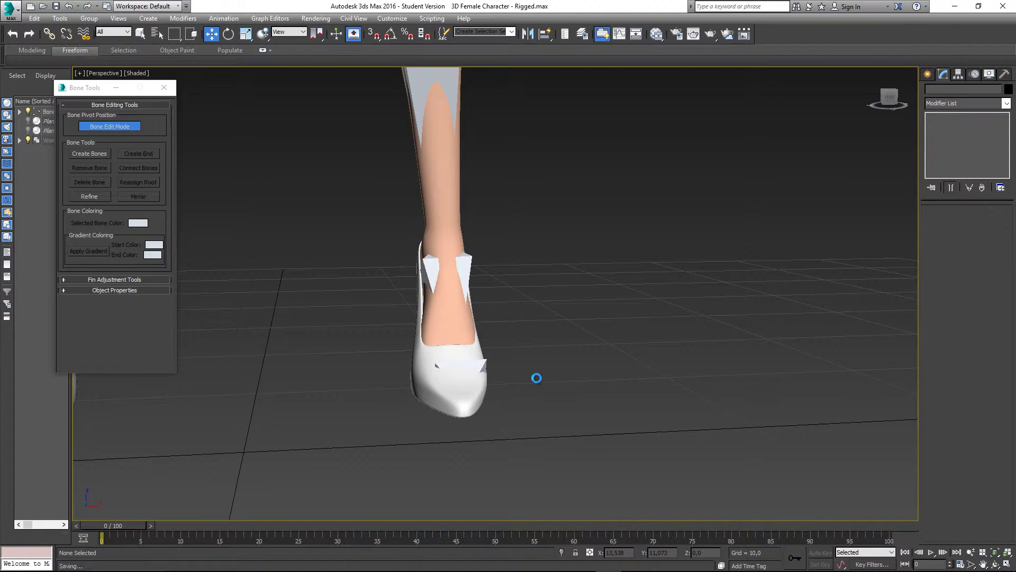
# Examine how the left leg's bone chain sits inside the shaded character from the foot up to the hip
pyautogui.moveTo(539, 268); pyautogui.dragTo(614, 456, button='middle')
pyautogui.click(534, 194)
pyautogui.scroll(-3, 567, 231)
pyautogui.keyDown('alt'); pyautogui.moveTo(567, 231); pyautogui.dragTo(615, 288, button='middle'); pyautogui.keyUp('alt')
pyautogui.click(466, 237)
pyautogui.click(490, 221)
pyautogui.scroll(-5, 584, 292)
pyautogui.click(614, 287)
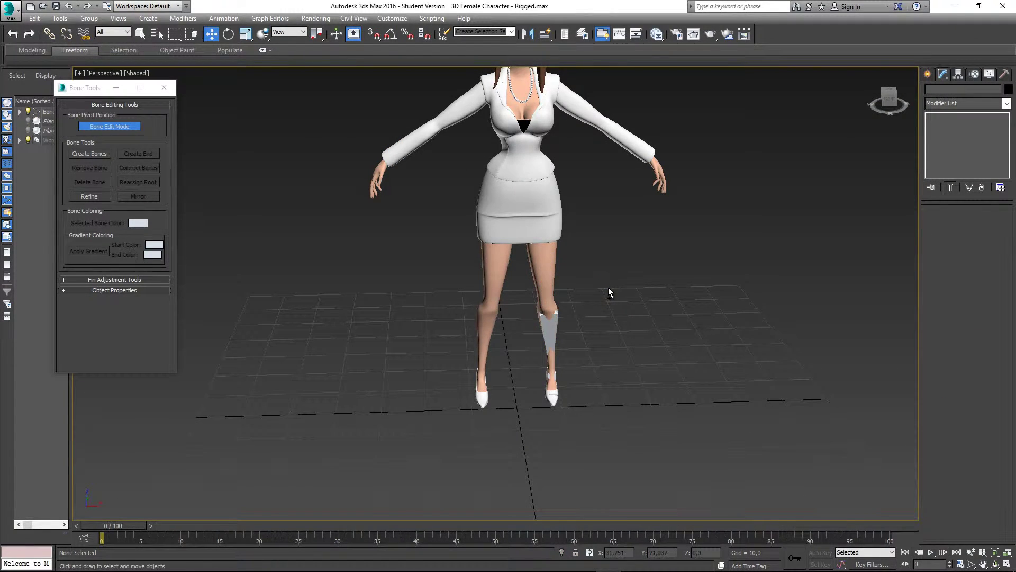
# Create a Point helper beside the character's left hip in the wireframe front view
pyautogui.press('F3')
pyautogui.press('f')
pyautogui.scroll(-5, 580, 261)
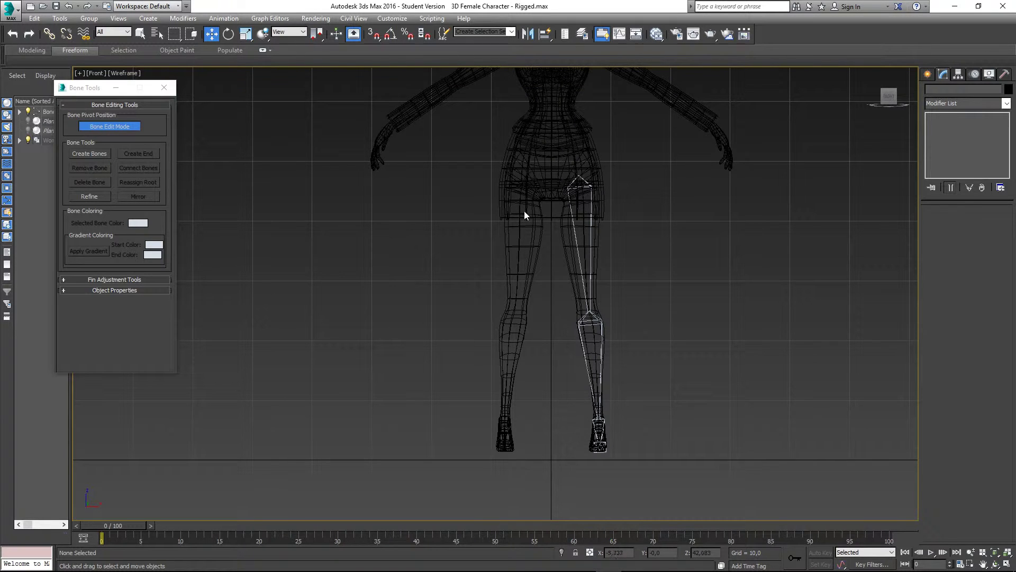
pyautogui.moveTo(522, 253); pyautogui.dragTo(510, 228, button='middle')
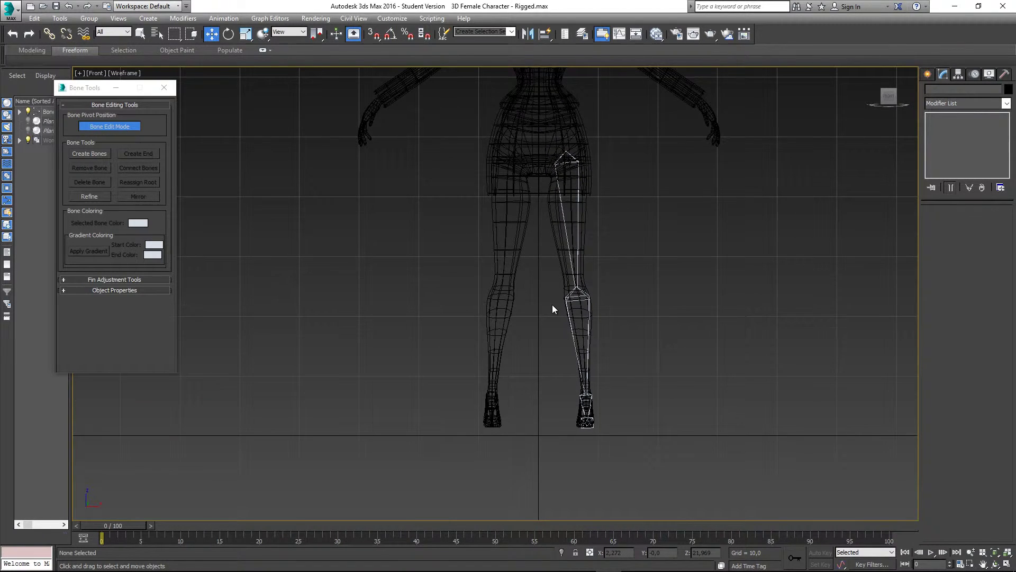
pyautogui.moveTo(545, 294); pyautogui.dragTo(540, 302, button='middle')
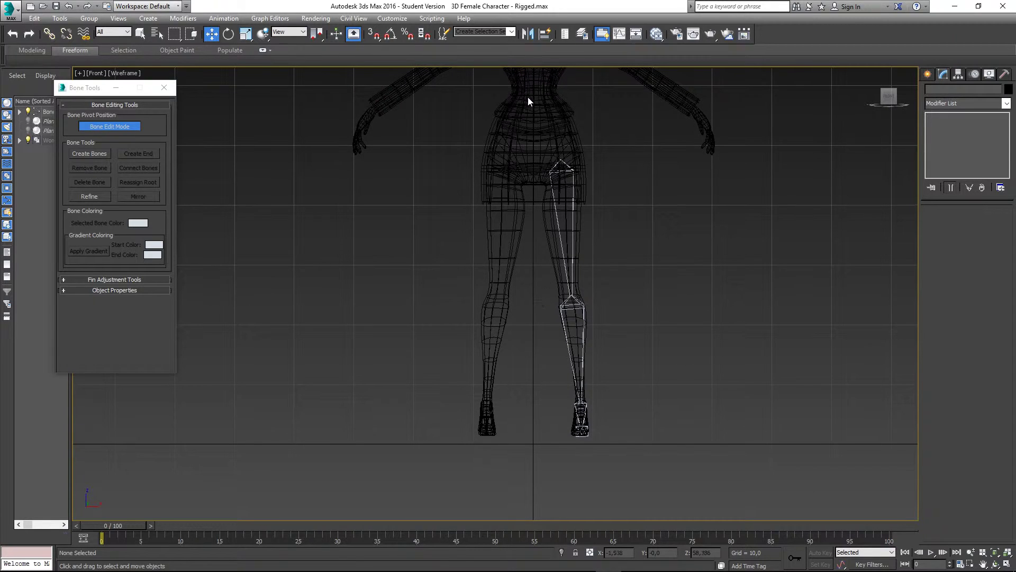
pyautogui.moveTo(675, 455); pyautogui.dragTo(675, 454)
pyautogui.moveTo(597, 275); pyautogui.dragTo(587, 285, button='middle')
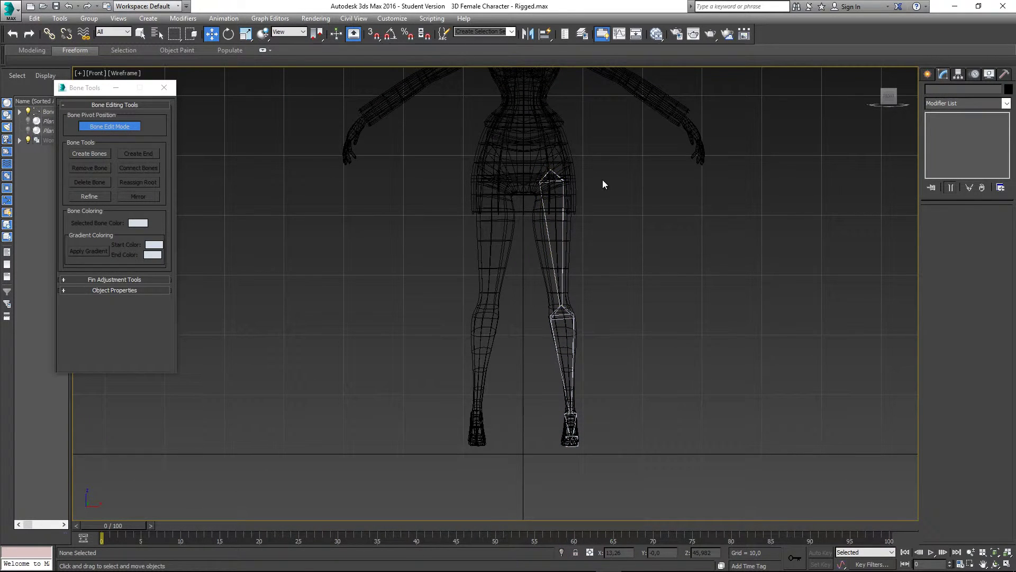
pyautogui.moveTo(602, 179); pyautogui.dragTo(580, 207, button='middle')
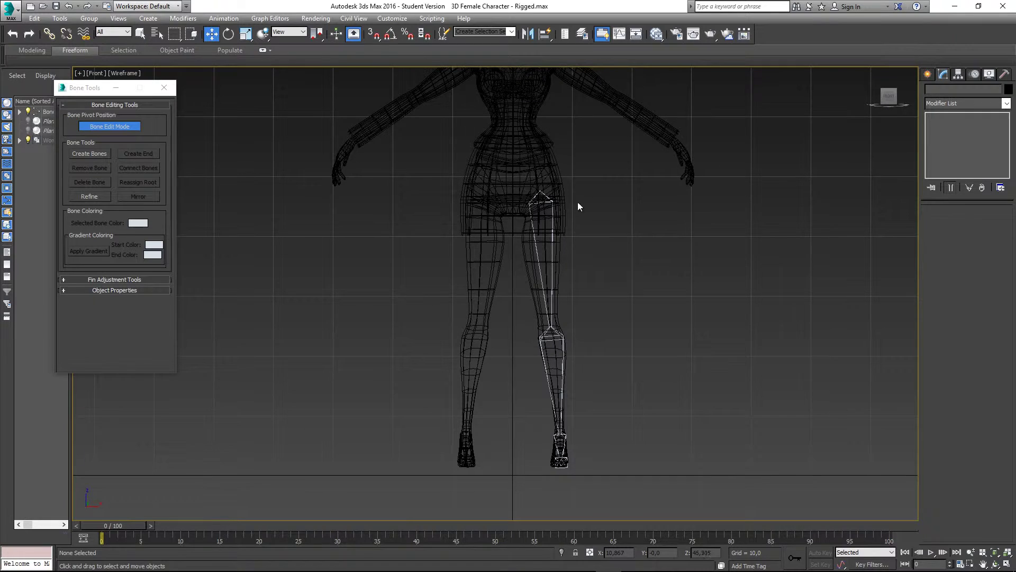
pyautogui.click(929, 75)
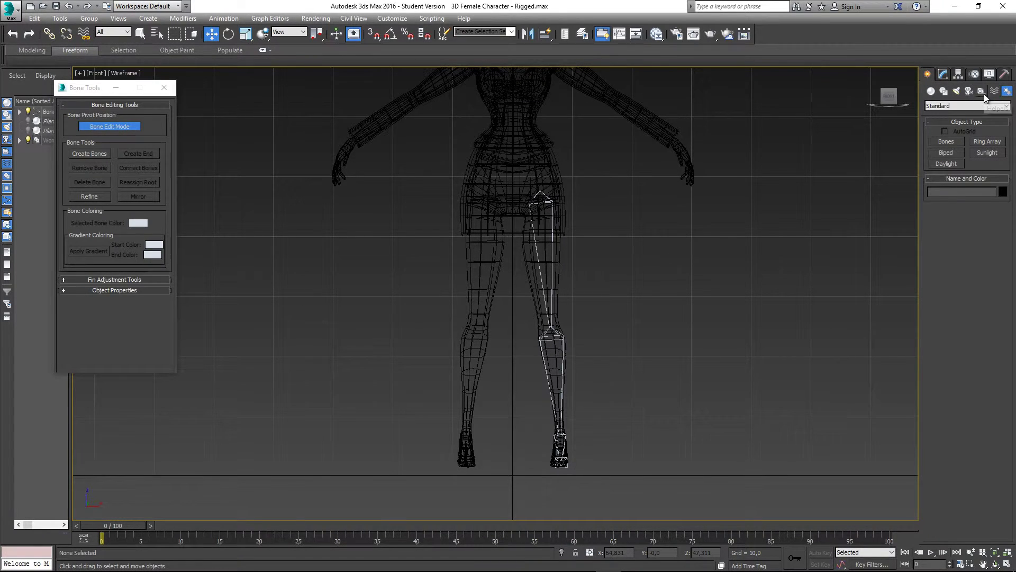
pyautogui.click(981, 92)
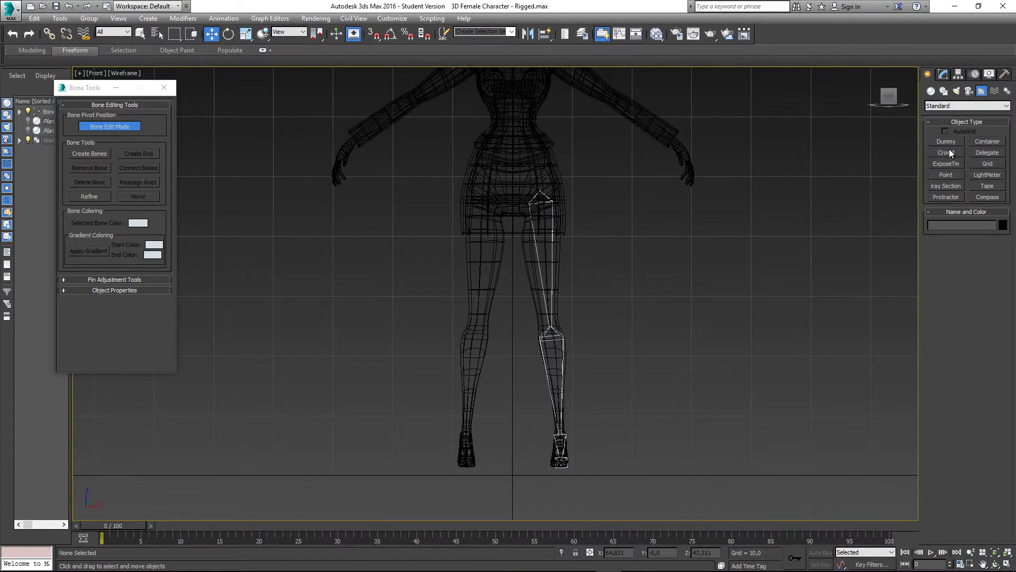
pyautogui.click(947, 175)
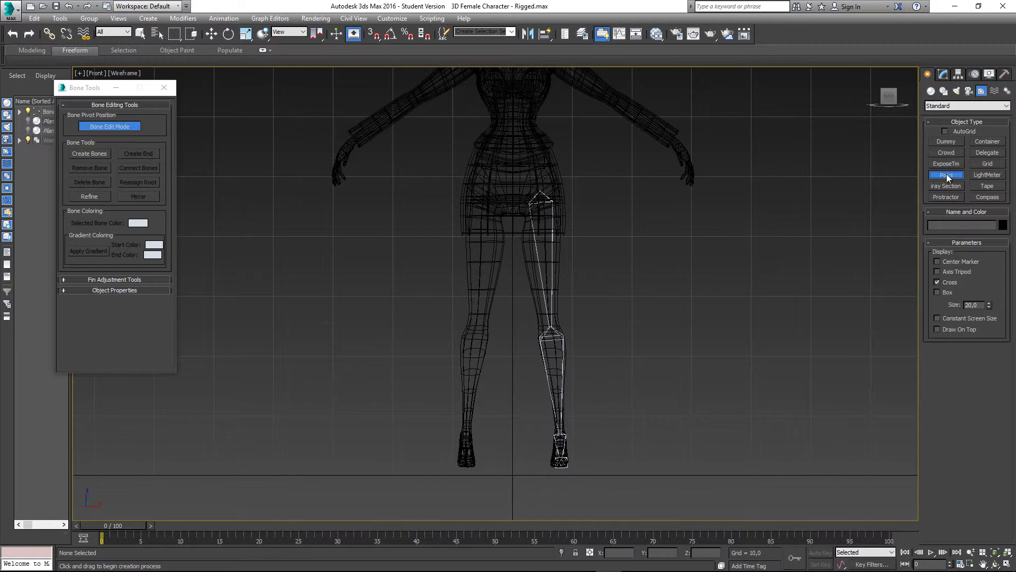
pyautogui.click(597, 195)
# Align the Point helper to the start of the left thigh bone at the hip joint
pyautogui.press('p')
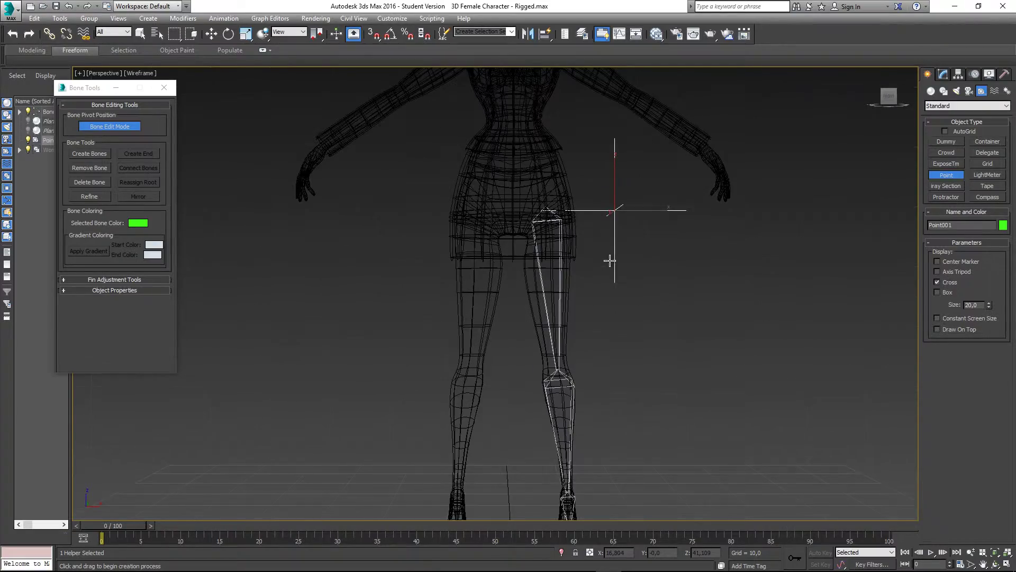
pyautogui.keyDown('alt'); pyautogui.moveTo(670, 236); pyautogui.dragTo(635, 202, button='middle'); pyautogui.keyUp('alt')
pyautogui.scroll(3, 654, 229)
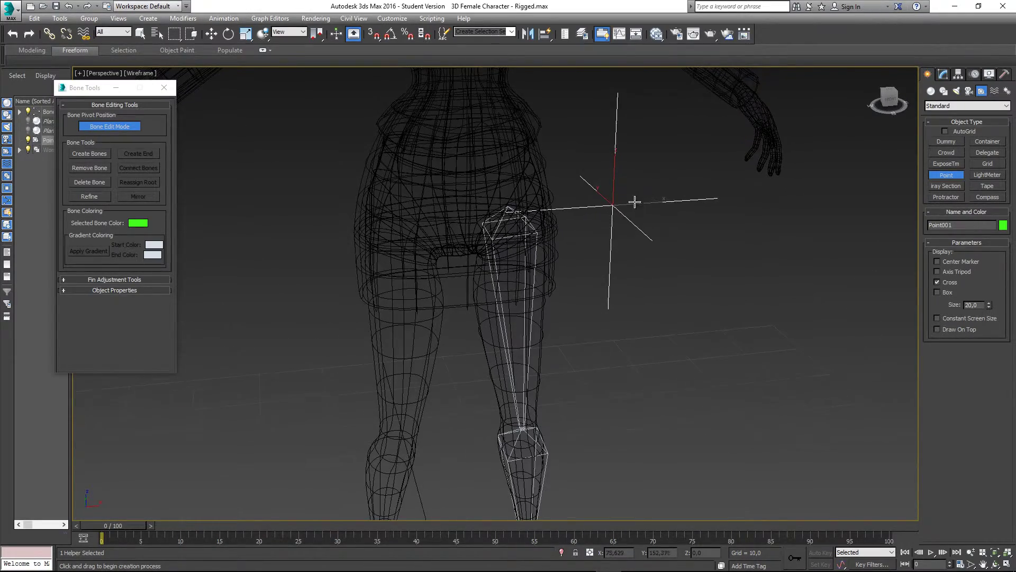
pyautogui.keyDown('alt'); pyautogui.moveTo(507, 211); pyautogui.dragTo(506, 211, button='middle'); pyautogui.keyUp('alt')
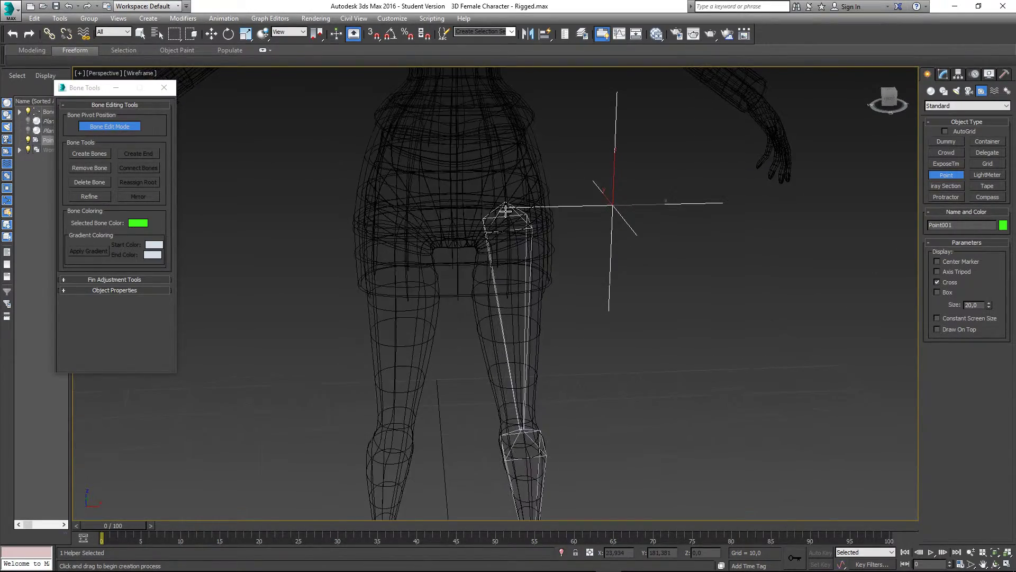
pyautogui.keyDown('alt'); pyautogui.moveTo(603, 203); pyautogui.dragTo(541, 222, button='middle'); pyautogui.keyUp('alt')
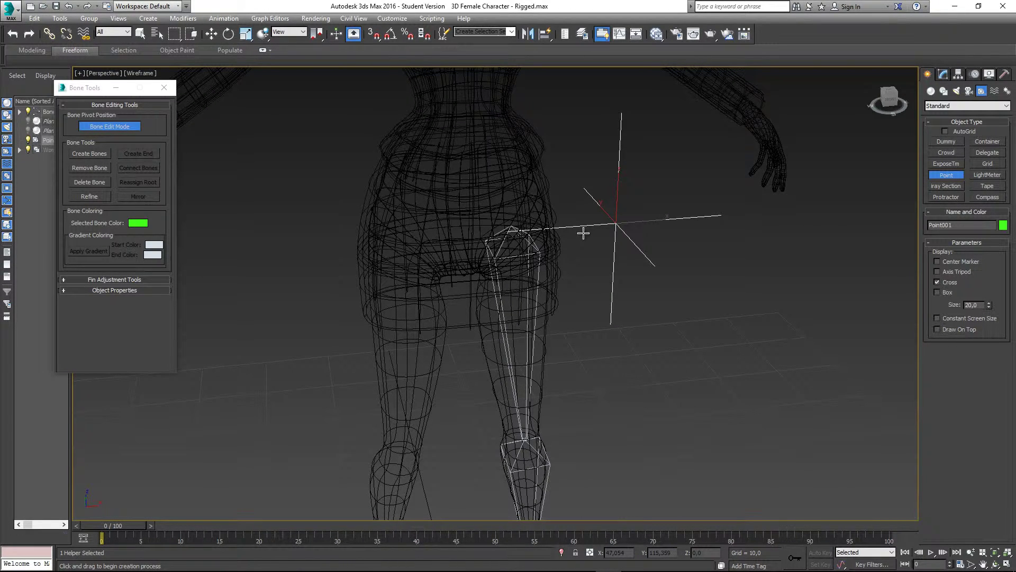
pyautogui.hotkey('alt', 'a')
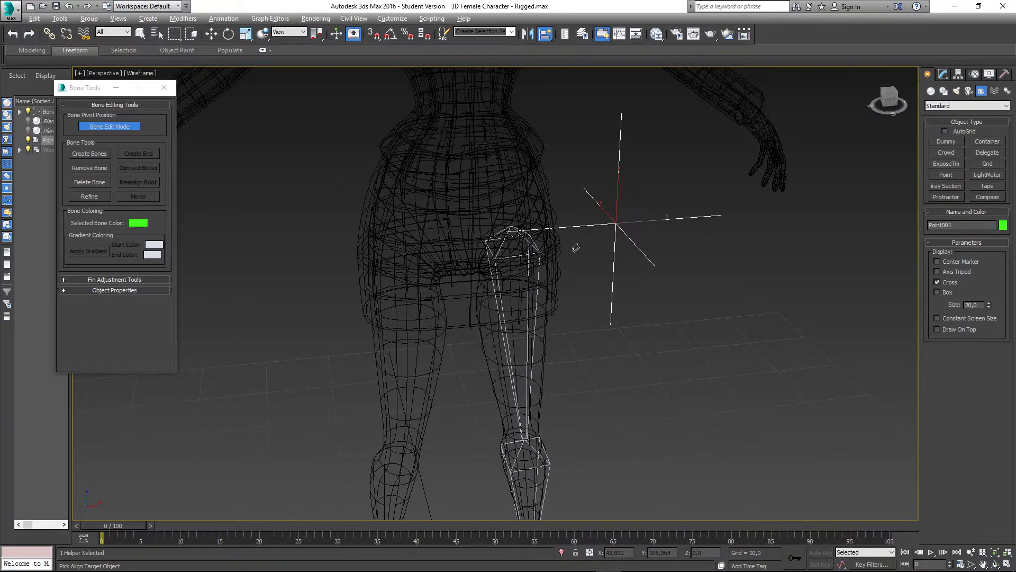
pyautogui.keyDown('alt'); pyautogui.moveTo(576, 248); pyautogui.dragTo(628, 234, button='middle'); pyautogui.keyUp('alt')
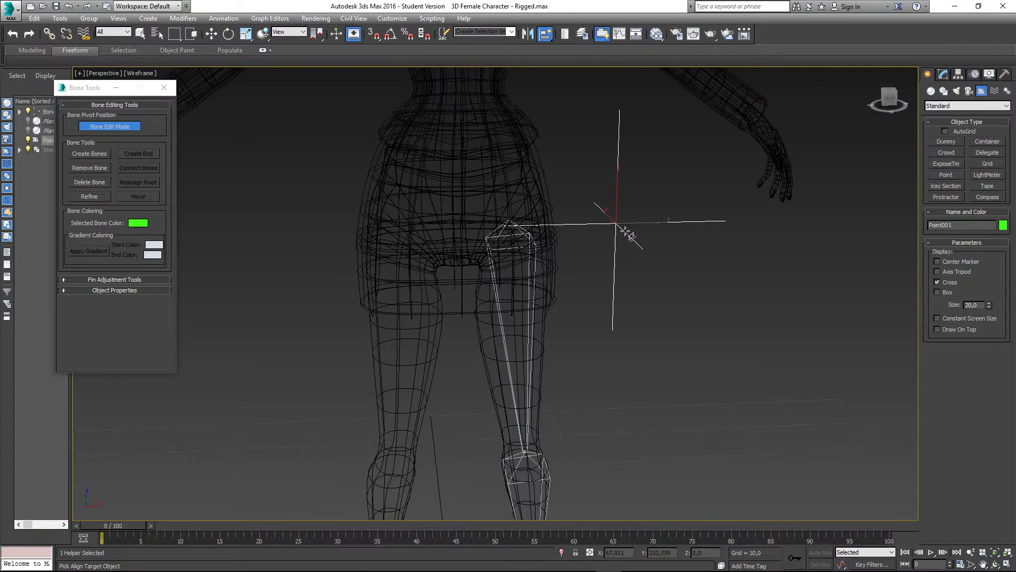
pyautogui.click(528, 236)
pyautogui.scroll(10, 504, 212)
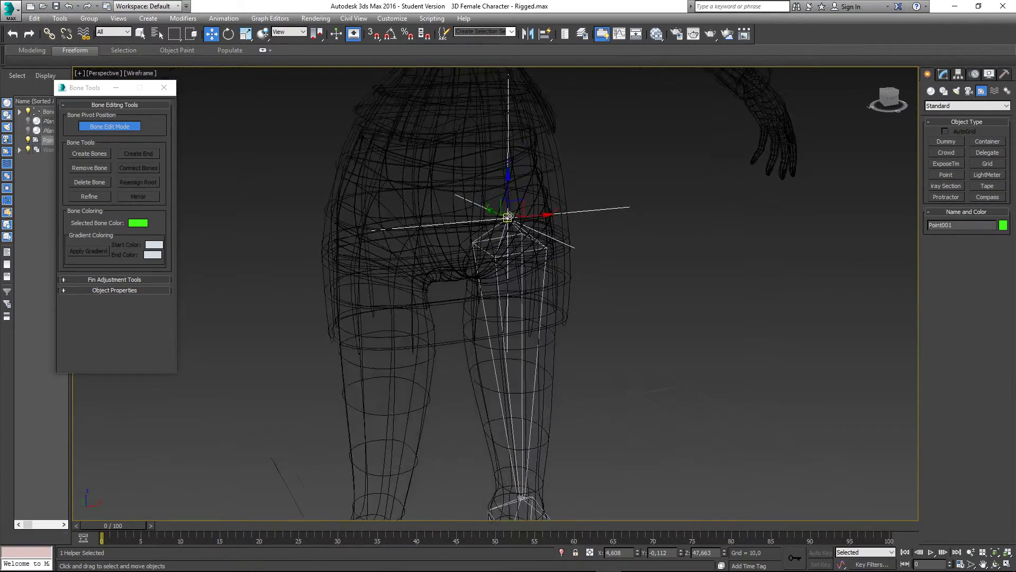
# Try moving the Point helper up and away from the hip joint, and undo the move
pyautogui.moveTo(501, 196)
pyautogui.keyDown('alt'); pyautogui.mouseDown(button='middle')
pyautogui.moveTo(467, 198)
pyautogui.moveTo(487, 202)
pyautogui.mouseUp(button='middle'); pyautogui.keyUp('alt')
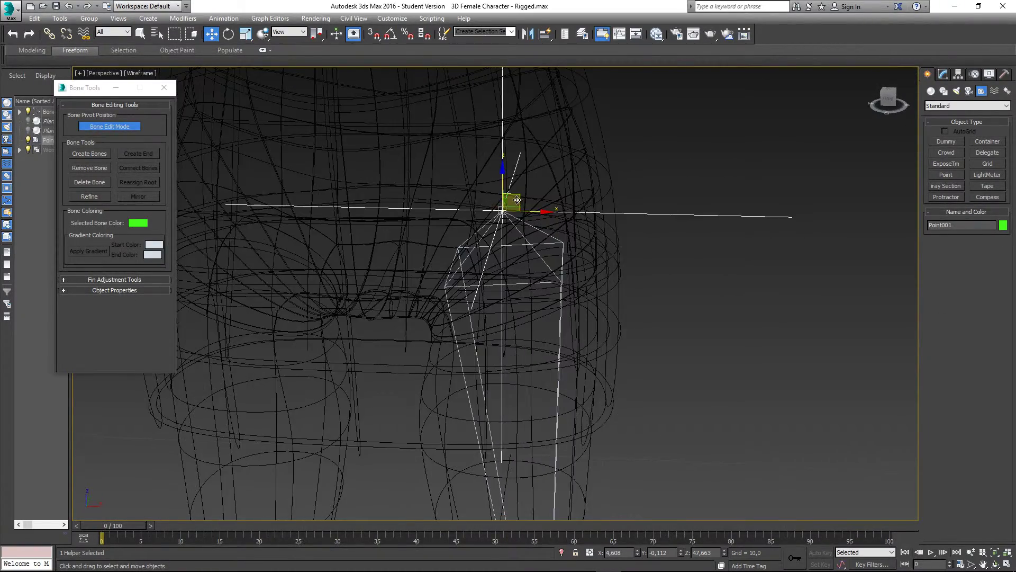
pyautogui.moveTo(515, 201); pyautogui.dragTo(491, 163)
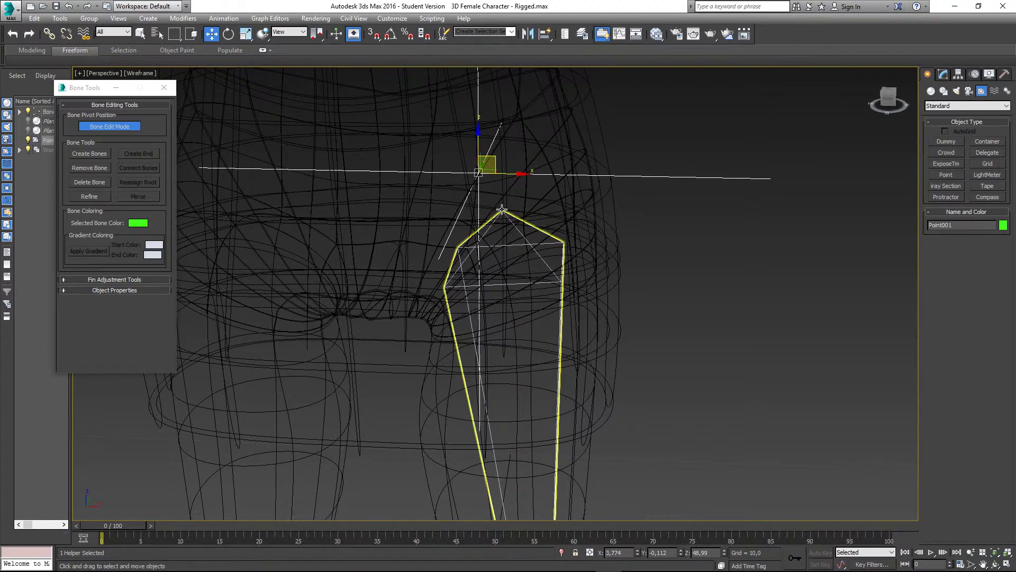
pyautogui.hotkey('ctrl', 'z')
pyautogui.moveTo(532, 234); pyautogui.dragTo(534, 235, button='middle')
pyautogui.scroll(-5, 534, 234)
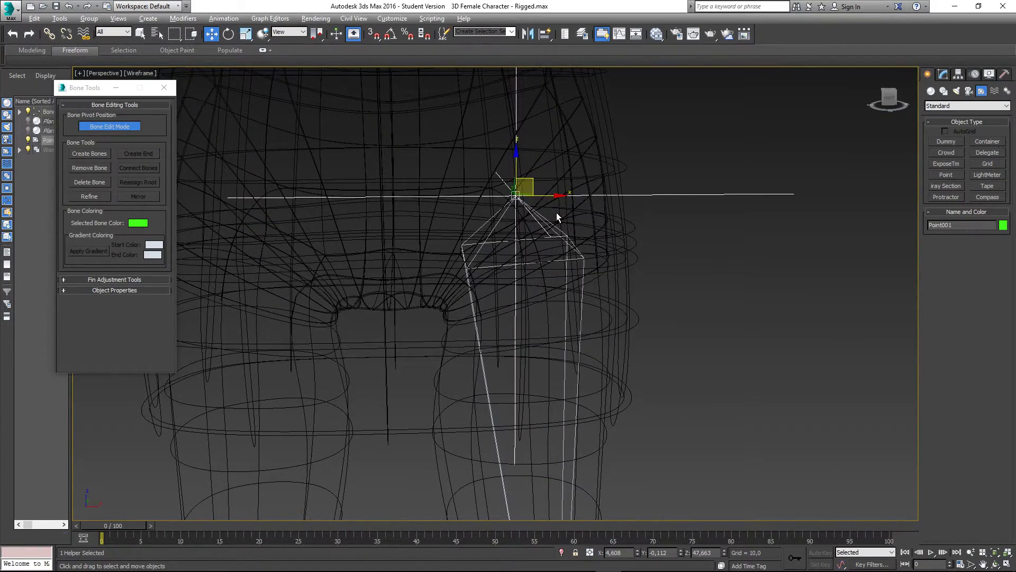
# Set the Point helper's X position to -4,608 in the front view to place it at the right hip
pyautogui.press('f')
pyautogui.scroll(5, 496, 231)
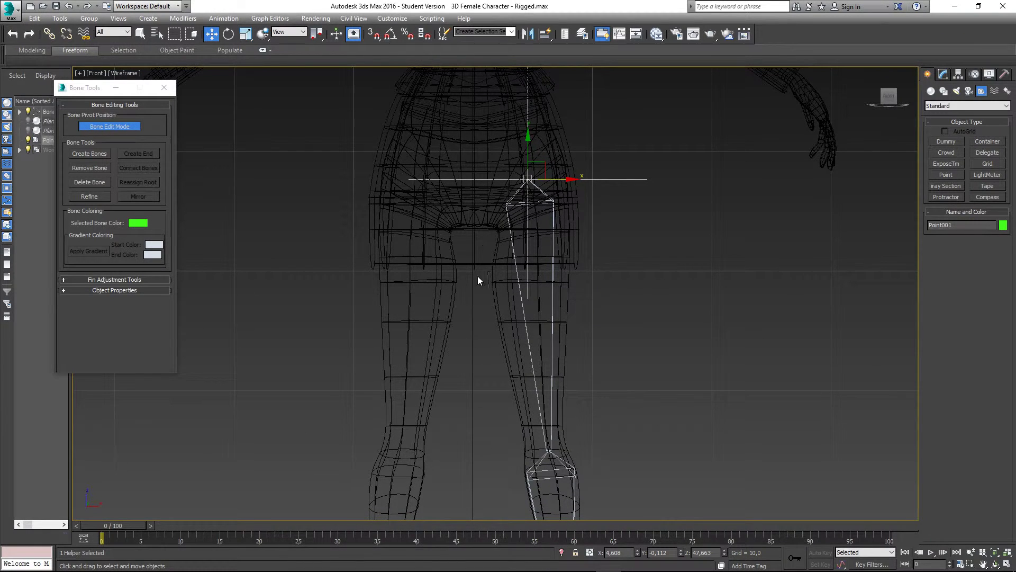
pyautogui.scroll(-2, 477, 275)
pyautogui.moveTo(469, 364); pyautogui.dragTo(472, 249, button='middle')
pyautogui.scroll(-3, 480, 345)
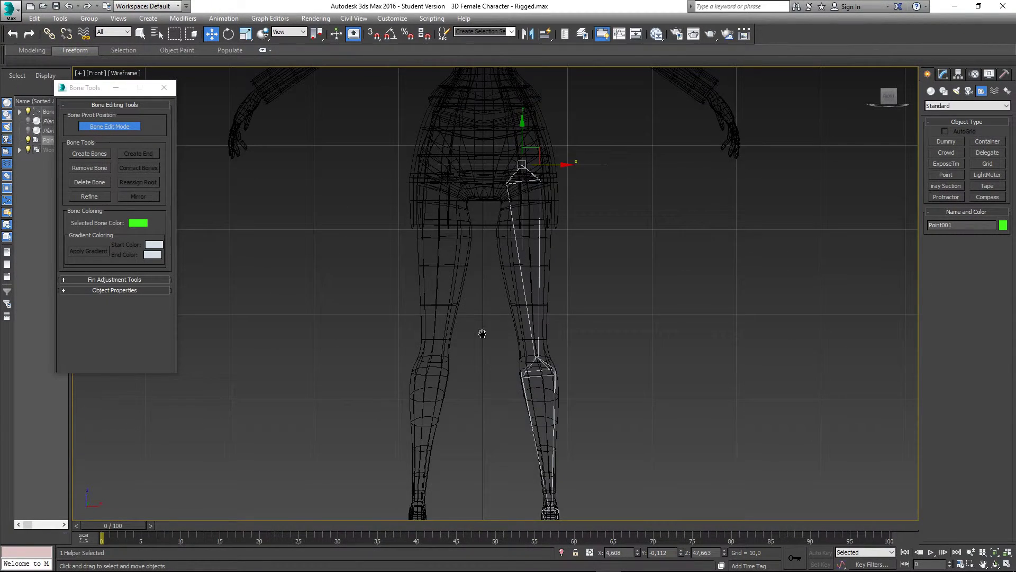
pyautogui.scroll(5, 494, 251)
pyautogui.moveTo(521, 227); pyautogui.dragTo(550, 214, button='middle')
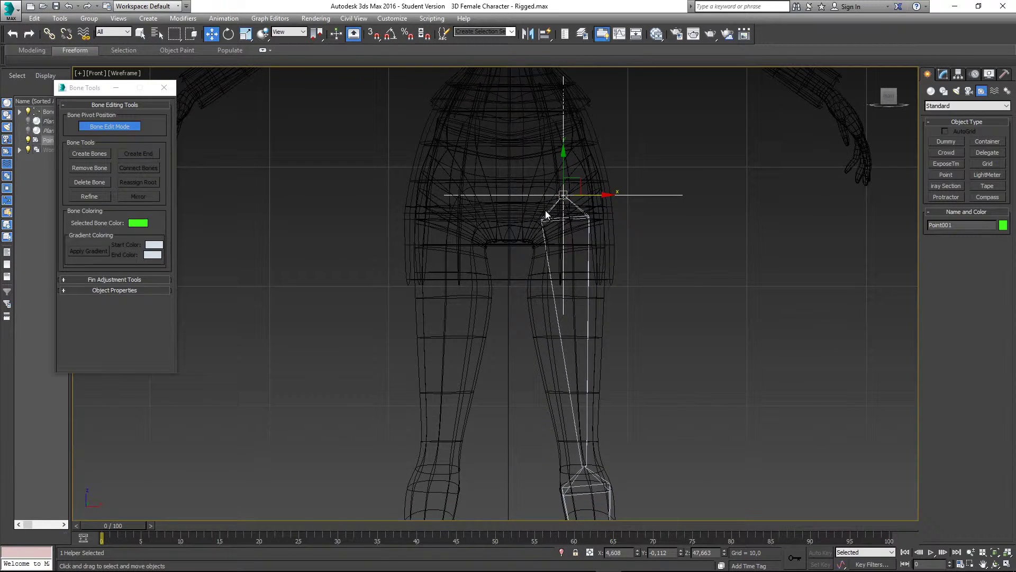
pyautogui.moveTo(560, 325); pyautogui.dragTo(560, 283, button='middle')
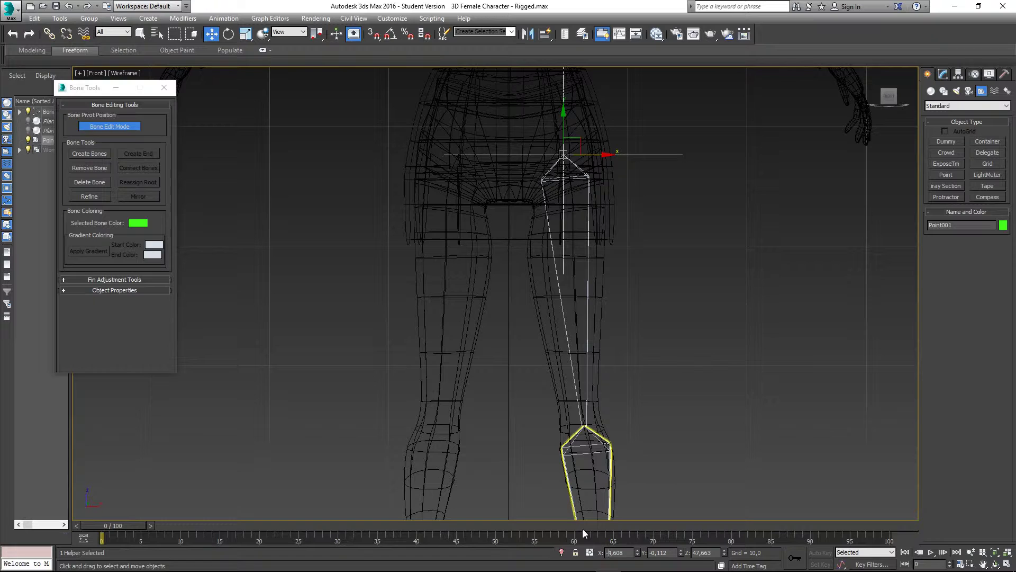
pyautogui.press('Return')
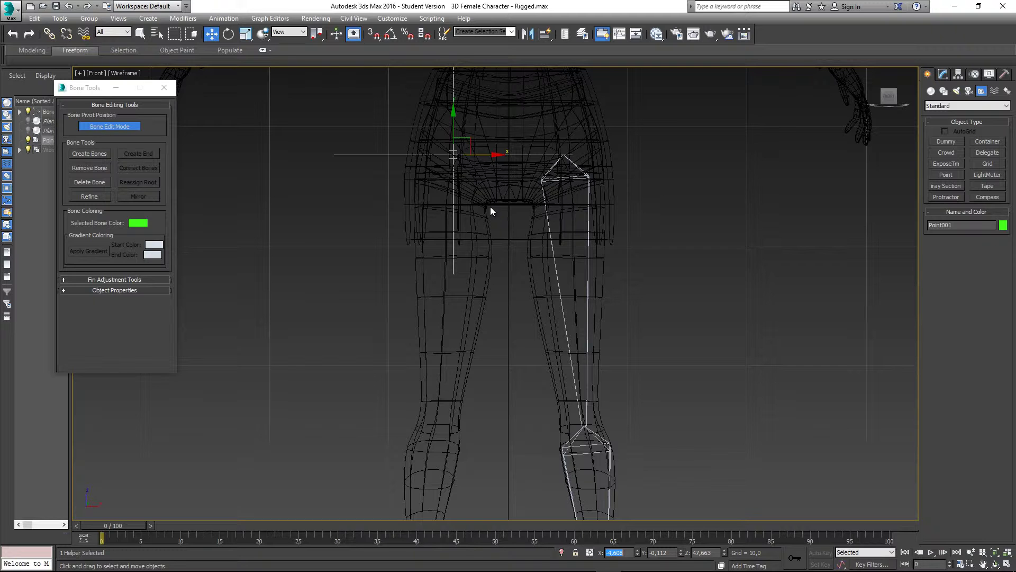
# Mirror the whole left leg bone chain across the X axis as a copy
pyautogui.doubleClick(547, 204)
pyautogui.scroll(-3, 545, 206)
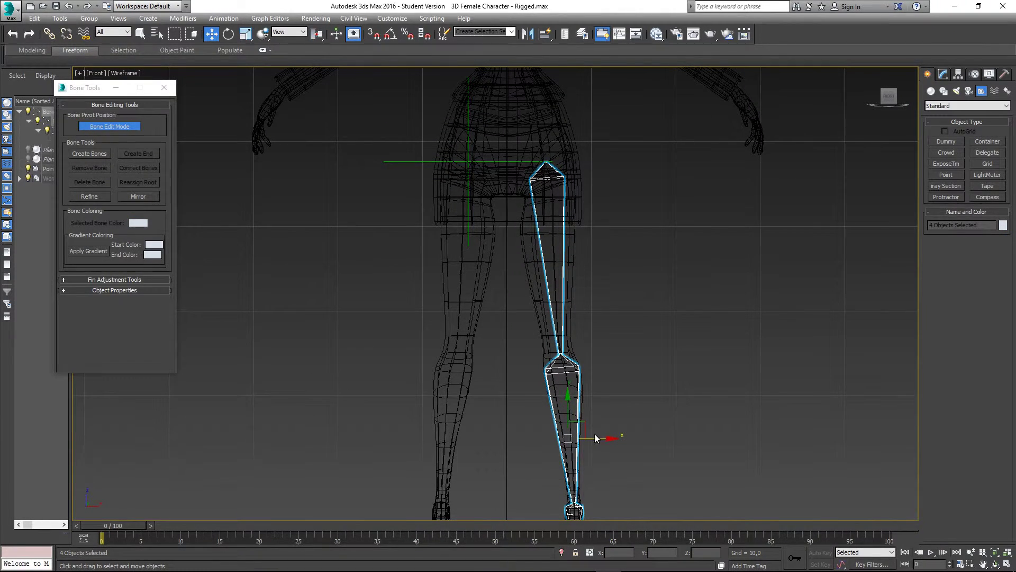
pyautogui.moveTo(595, 438); pyautogui.dragTo(639, 438)
pyautogui.hotkey('ctrl', 'z')
pyautogui.moveTo(586, 284); pyautogui.dragTo(586, 294, button='middle')
pyautogui.click(525, 35)
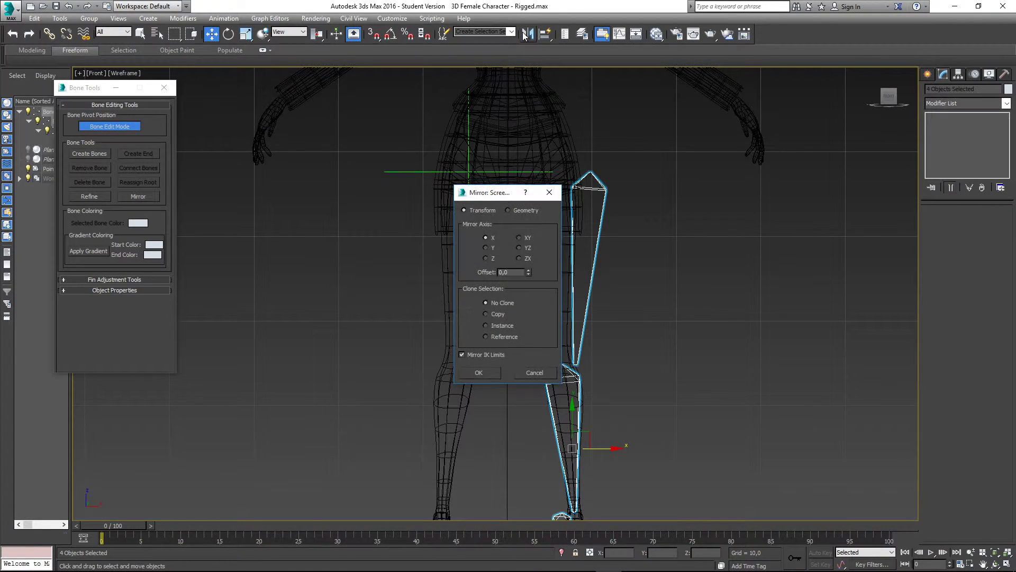
pyautogui.click(486, 314)
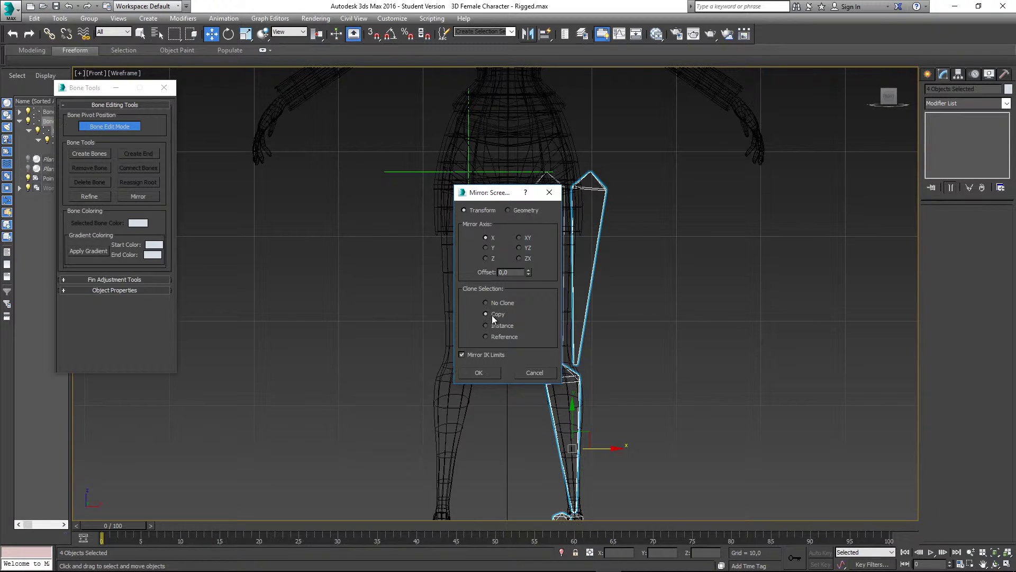
pyautogui.click(478, 373)
pyautogui.click(617, 321)
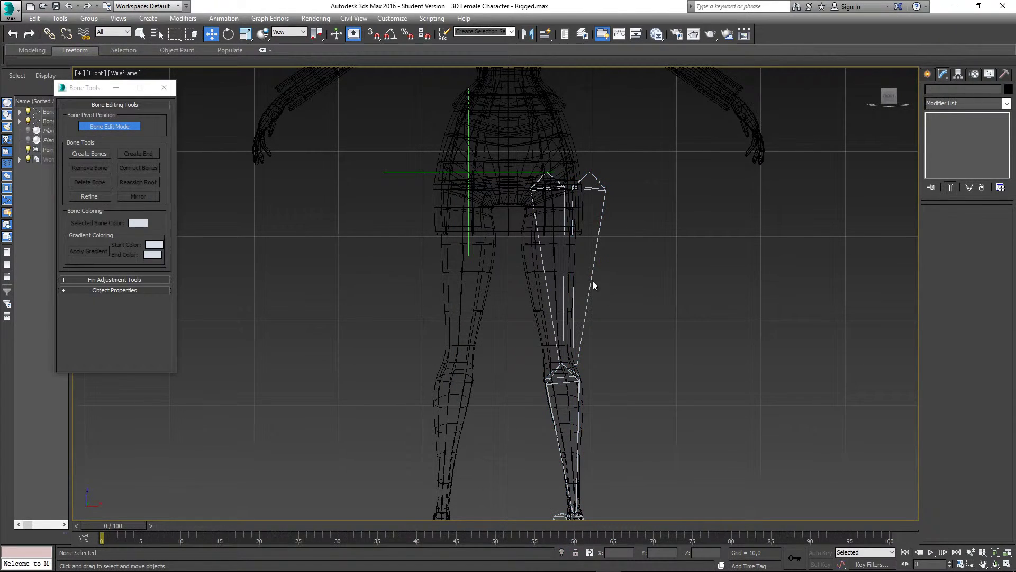
# Move the mirrored leg chain away from the character, inspect its bones in perspective, and delete it
pyautogui.doubleClick(593, 281)
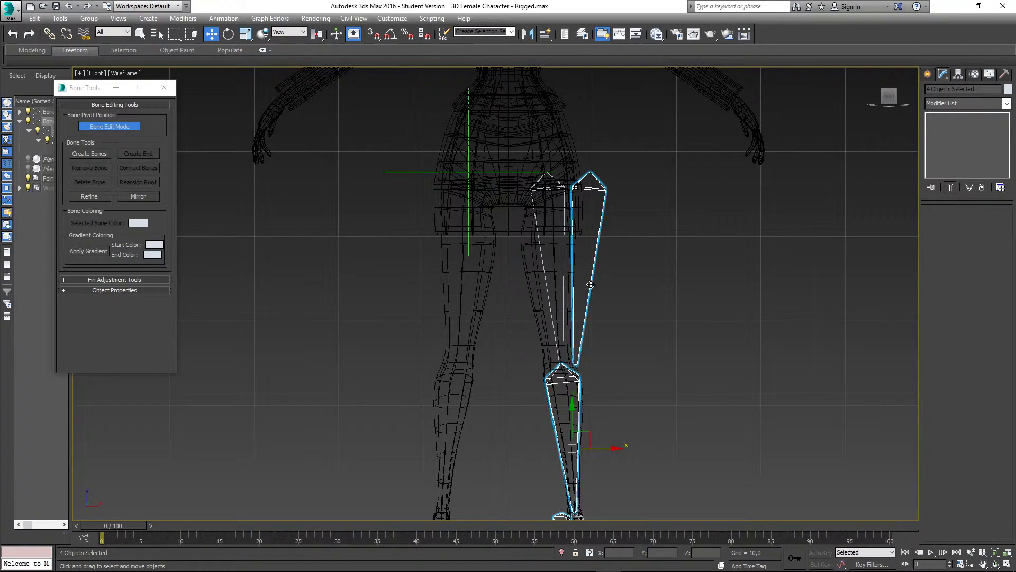
pyautogui.moveTo(591, 284); pyautogui.dragTo(680, 284)
pyautogui.scroll(-4, 644, 256)
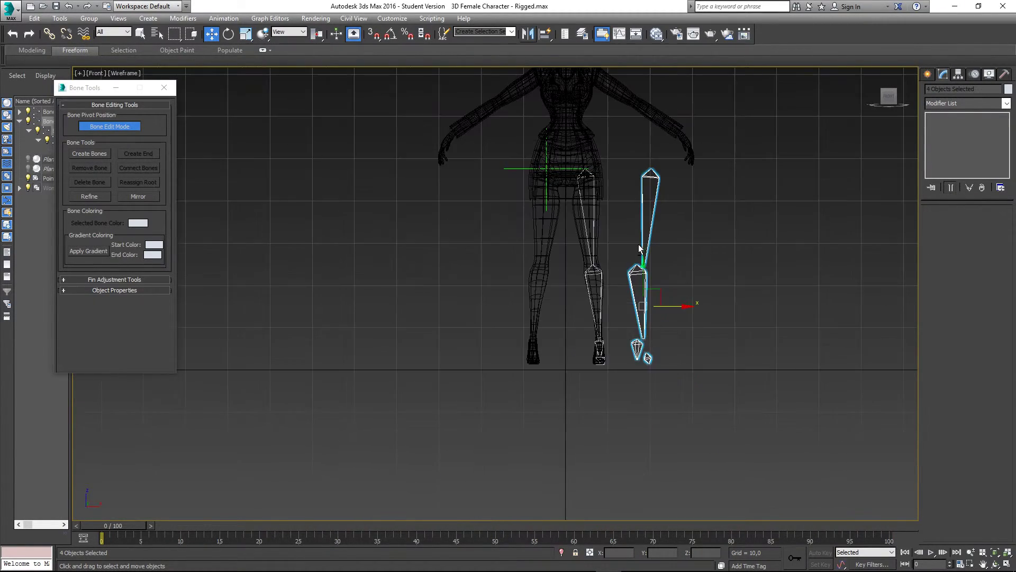
pyautogui.press('p')
pyautogui.keyDown('alt'); pyautogui.moveTo(617, 246); pyautogui.dragTo(614, 265, button='middle'); pyautogui.keyUp('alt')
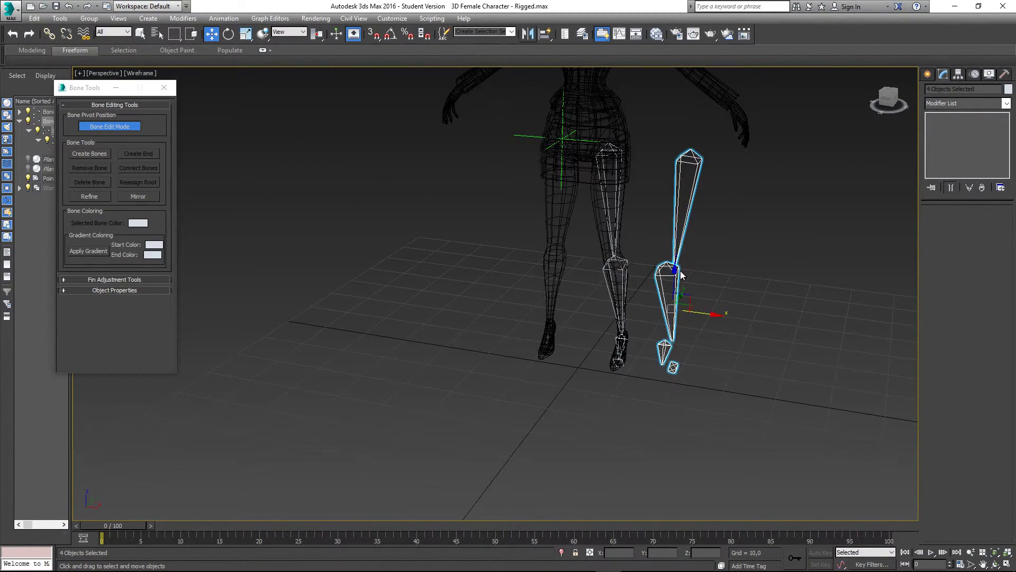
pyautogui.scroll(5, 681, 271)
pyautogui.scroll(-2, 688, 270)
pyautogui.scroll(4, 697, 271)
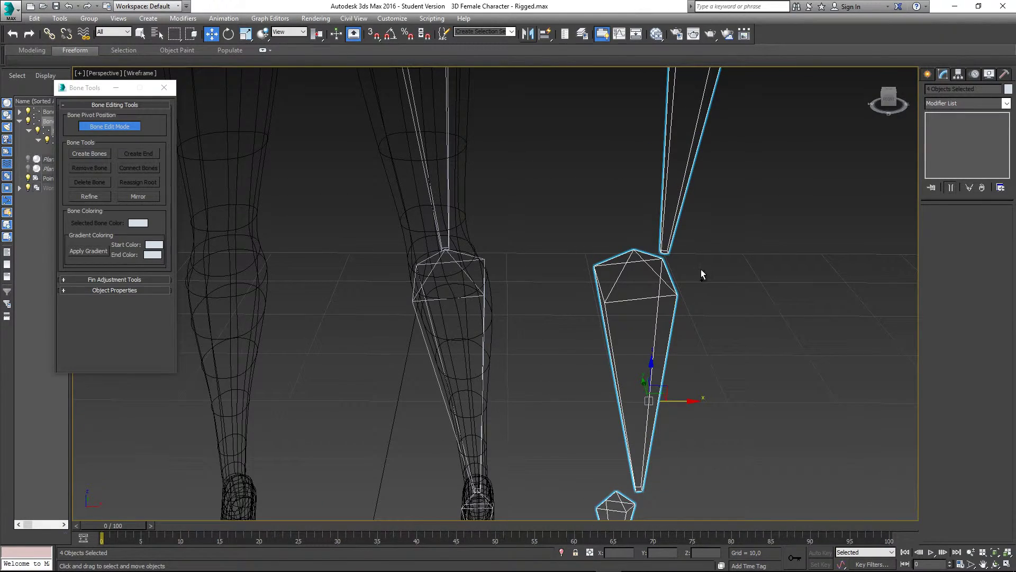
pyautogui.press('Delete')
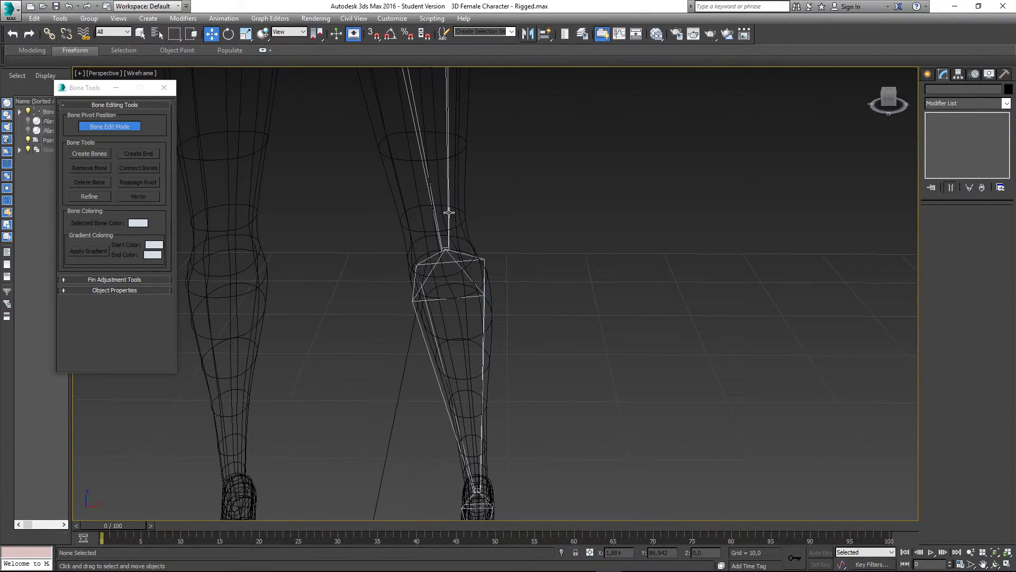
# Turn off Bone Edit Mode and clear the selection
pyautogui.hotkey('ctrl', 'z')
pyautogui.click(126, 126)
pyautogui.click(312, 219)
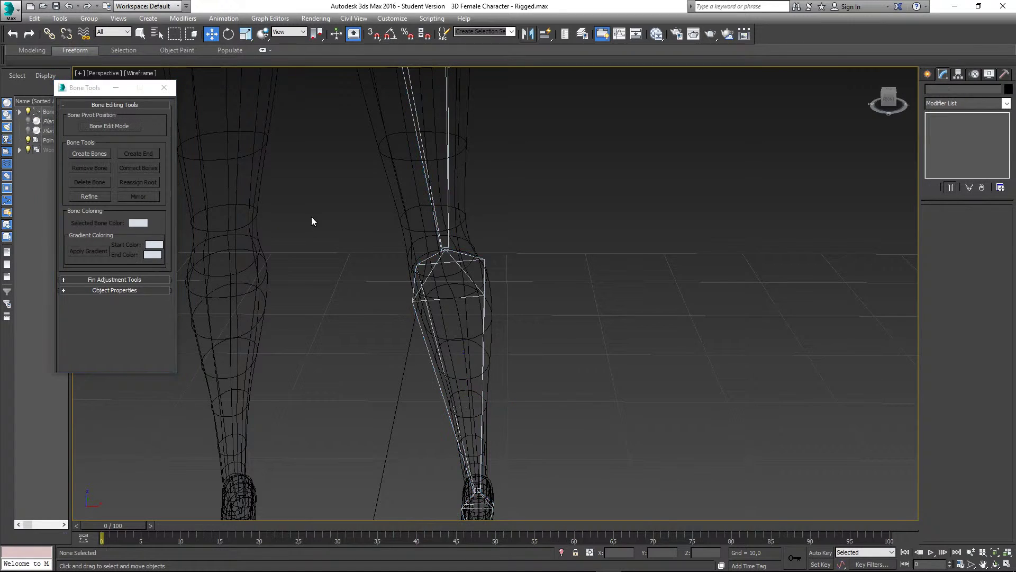
# Mirror the complete left leg bone chain, from thigh to toe, across the X axis as a copy
pyautogui.doubleClick(449, 203)
pyautogui.keyDown('alt'); pyautogui.moveTo(453, 206); pyautogui.dragTo(525, 125, button='middle'); pyautogui.keyUp('alt')
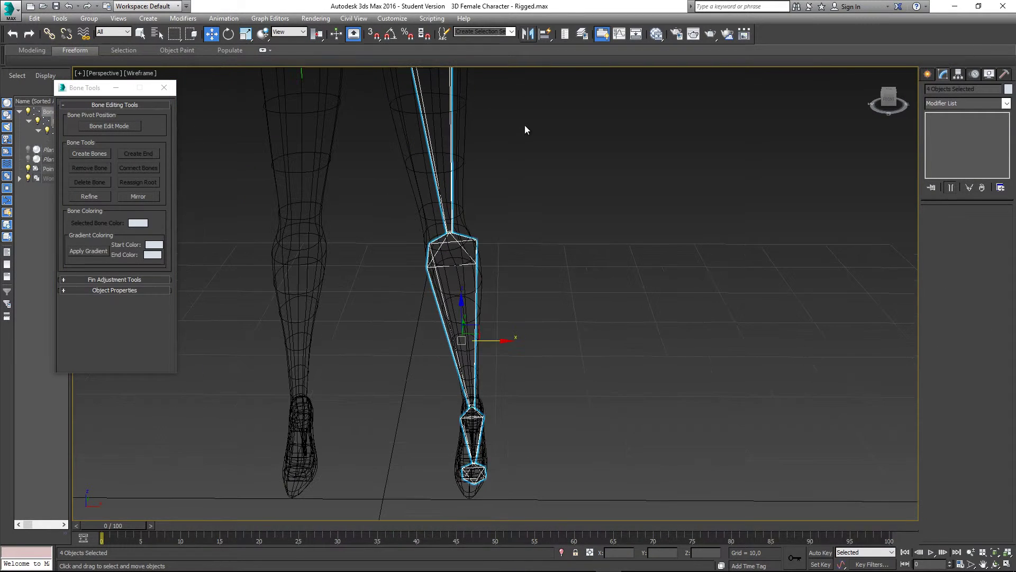
pyautogui.click(528, 34)
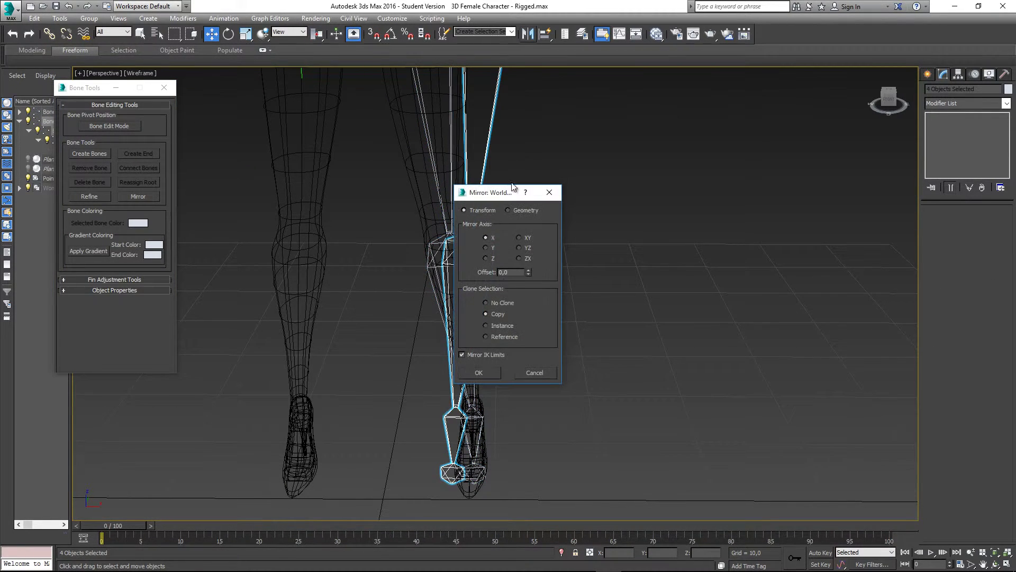
pyautogui.click(483, 372)
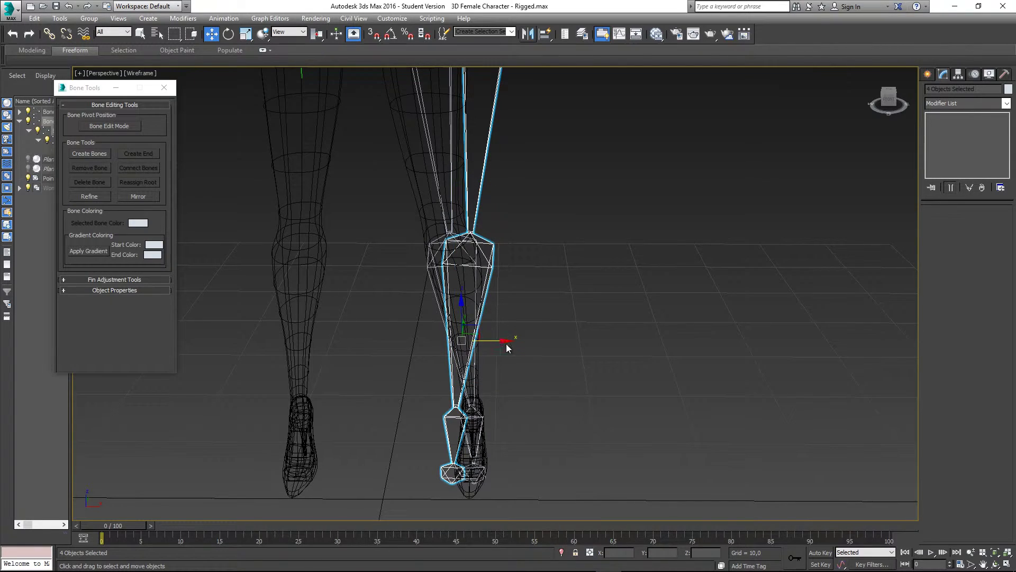
pyautogui.moveTo(505, 343); pyautogui.dragTo(595, 336)
pyautogui.keyDown('alt'); pyautogui.moveTo(595, 338); pyautogui.dragTo(571, 332, button='middle'); pyautogui.keyUp('alt')
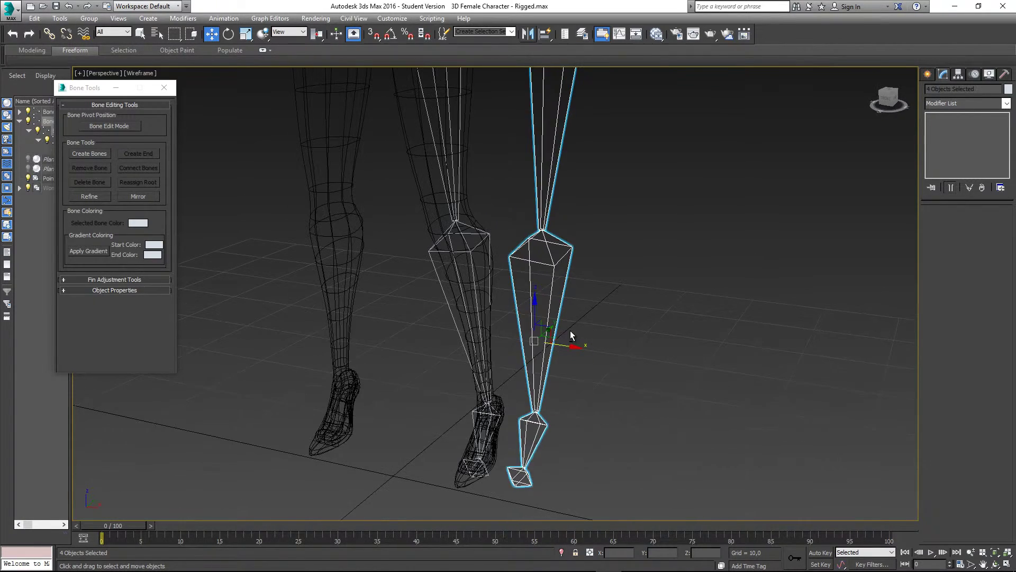
pyautogui.hotkey('ctrl', 'z')
# In the front view, move the mirrored leg chain clear of the character and align it to the Point helper at the right hip
pyautogui.keyDown('alt'); pyautogui.moveTo(465, 254); pyautogui.dragTo(506, 244, button='middle'); pyautogui.keyUp('alt')
pyautogui.press('f')
pyautogui.moveTo(585, 369); pyautogui.dragTo(581, 340, button='middle')
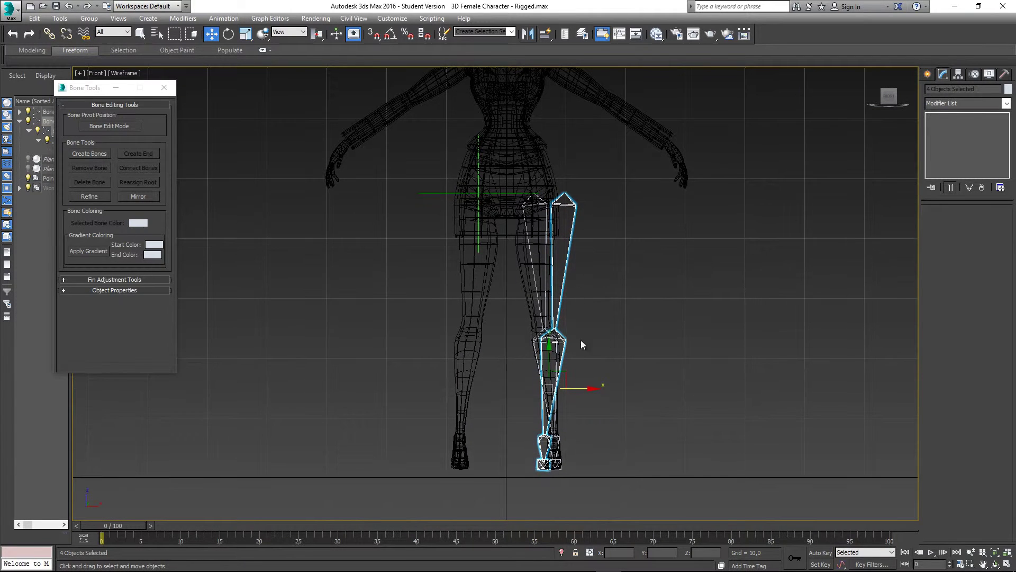
pyautogui.moveTo(577, 387); pyautogui.dragTo(630, 371)
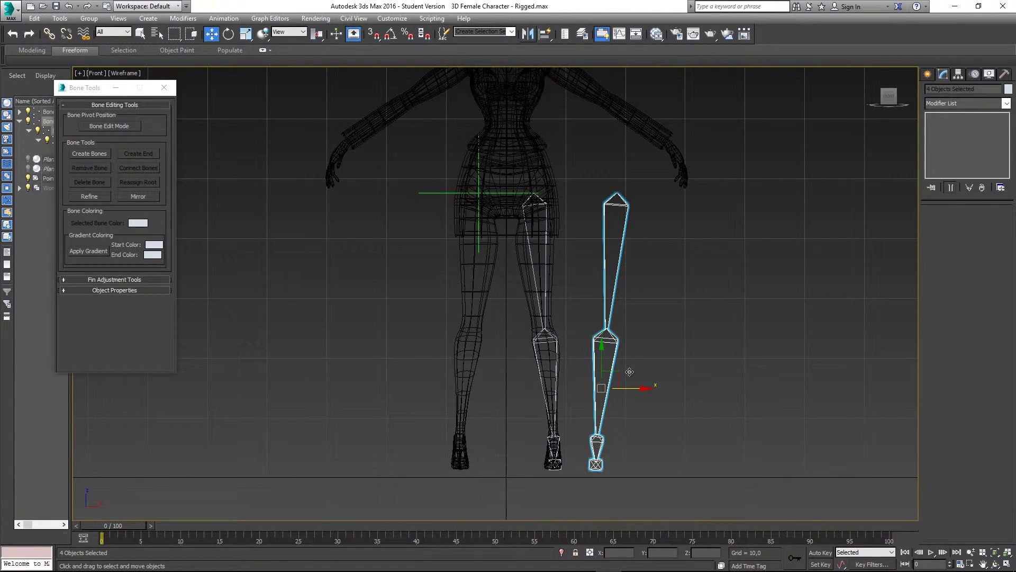
pyautogui.hotkey('alt', 'a')
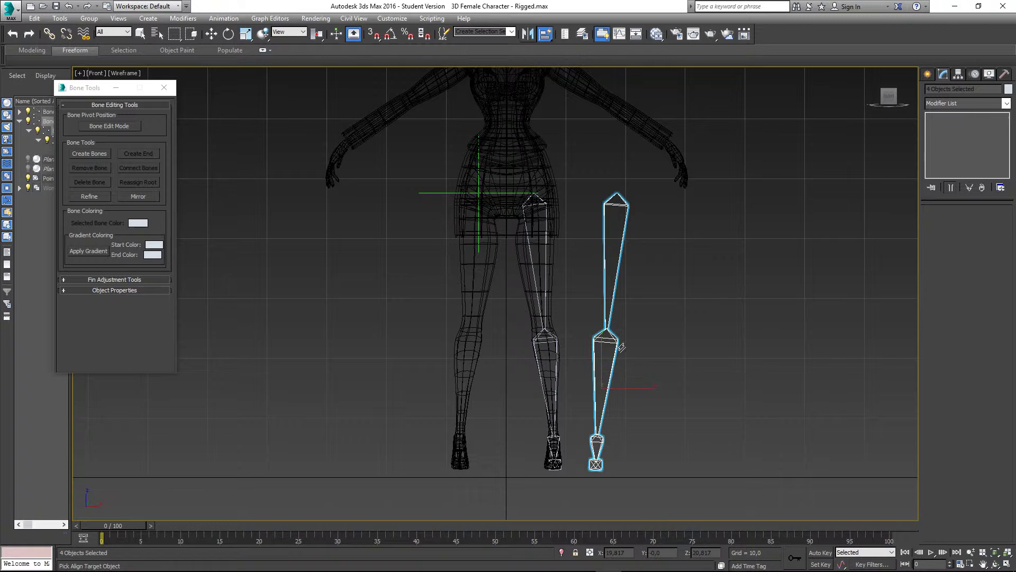
pyautogui.click(479, 193)
pyautogui.rightClick(463, 186)
pyautogui.click(426, 194)
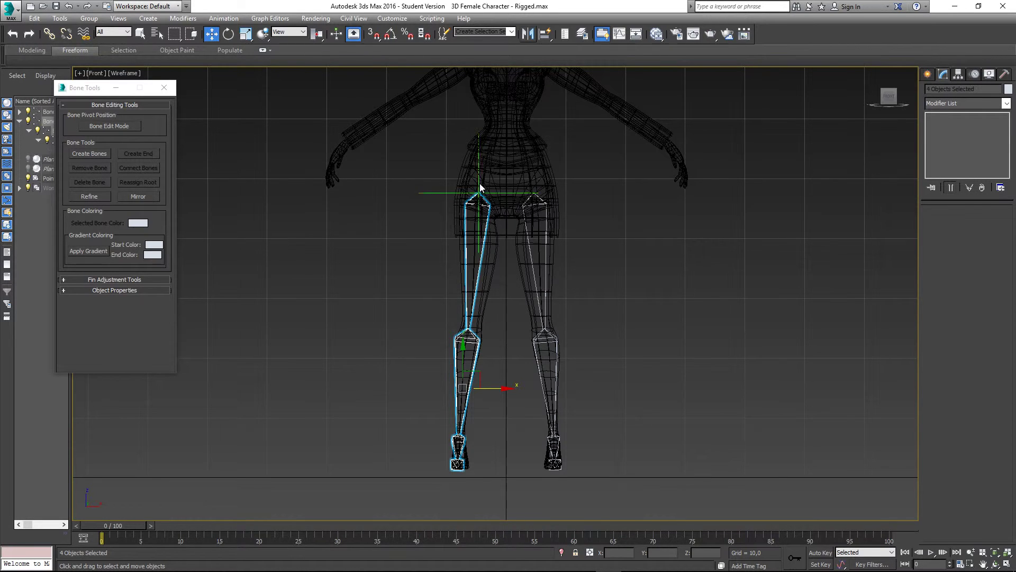
# Delete the Point helper at the right hip
pyautogui.scroll(4, 484, 189)
pyautogui.moveTo(492, 225); pyautogui.dragTo(484, 211, button='middle')
pyautogui.rightClick(506, 172)
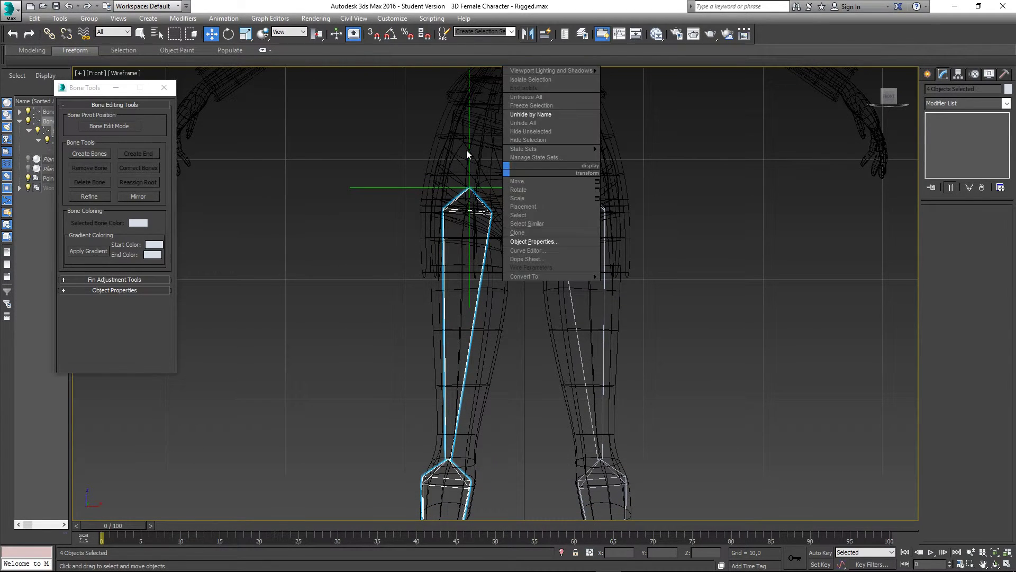
pyautogui.click(466, 151)
pyautogui.click(468, 170)
pyautogui.press('Delete')
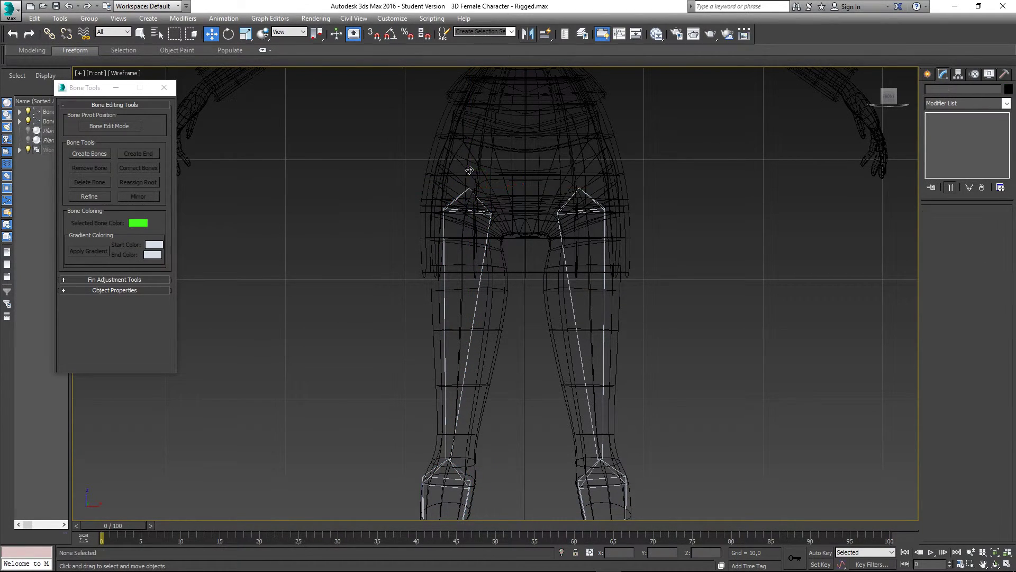
# Show the character shaded in perspective and save the scene
pyautogui.moveTo(549, 241); pyautogui.dragTo(541, 211, button='middle')
pyautogui.moveTo(522, 338)
pyautogui.mouseDown(button='middle')
pyautogui.moveTo(505, 262)
pyautogui.moveTo(481, 296)
pyautogui.moveTo(619, 329)
pyautogui.moveTo(525, 338)
pyautogui.moveTo(382, 324)
pyautogui.moveTo(557, 331)
pyautogui.moveTo(479, 339)
pyautogui.moveTo(455, 322)
pyautogui.mouseUp(button='middle')
pyautogui.scroll(-3, 480, 305)
pyautogui.press('p')
pyautogui.press('F3')
pyautogui.hotkey('ctrl', 's')
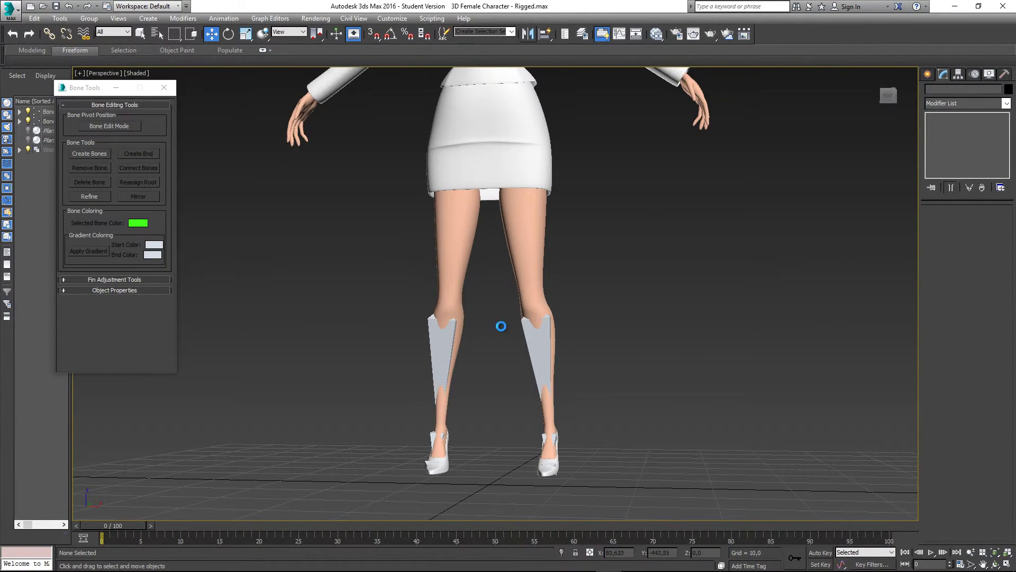
# Compare the placement of both leg bone chains in the front wireframe view
pyautogui.moveTo(506, 342)
pyautogui.keyDown('alt'); pyautogui.mouseDown(button='middle')
pyautogui.moveTo(523, 383)
pyautogui.moveTo(538, 379)
pyautogui.moveTo(516, 367)
pyautogui.moveTo(503, 336)
pyautogui.mouseUp(button='middle'); pyautogui.keyUp('alt')
pyautogui.moveTo(503, 336); pyautogui.dragTo(515, 429, button='middle')
pyautogui.press('f')
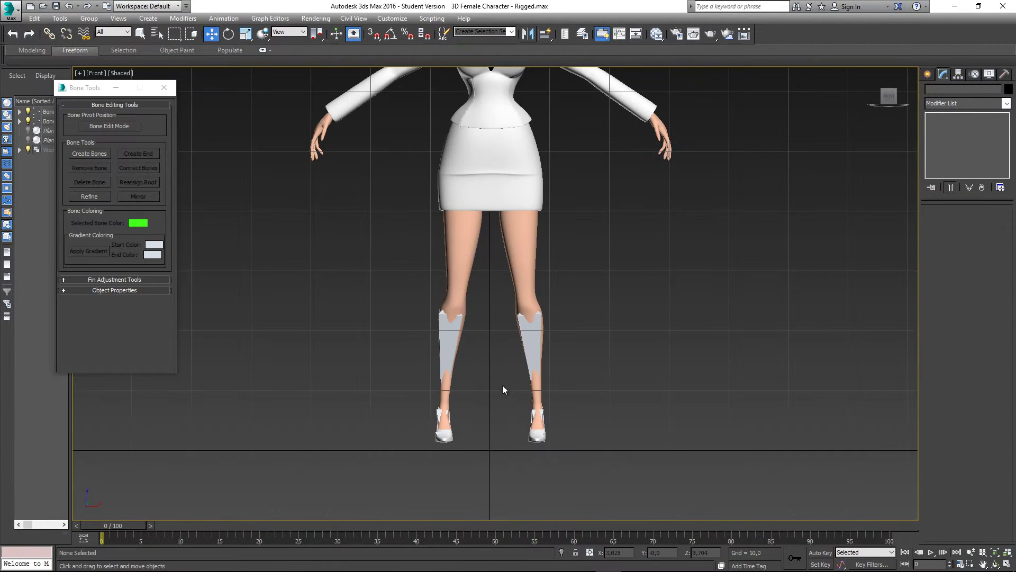
pyautogui.press('F3')
pyautogui.scroll(4, 498, 334)
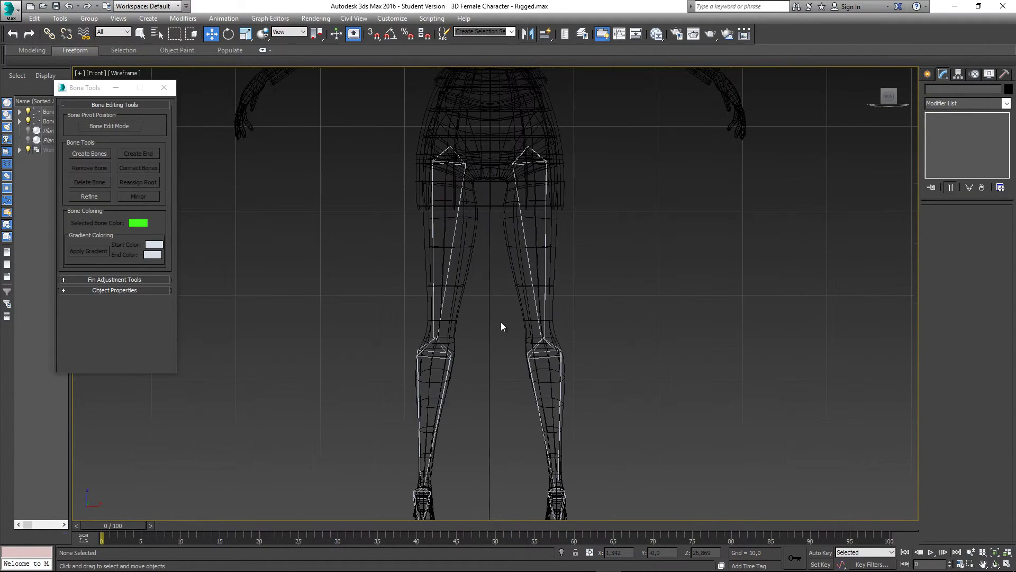
pyautogui.moveTo(501, 321); pyautogui.dragTo(500, 284, button='middle')
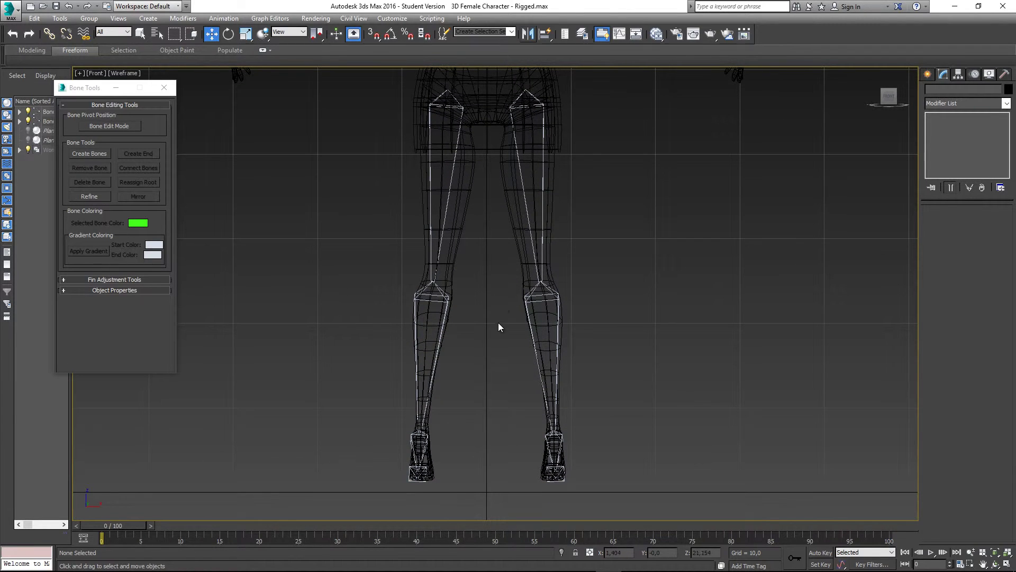
pyautogui.moveTo(500, 325); pyautogui.dragTo(504, 225, button='middle')
pyautogui.scroll(-2, 506, 293)
pyautogui.scroll(2, 504, 299)
# Examine the leg and foot bones inside the mesh from several angles in perspective
pyautogui.press('p')
pyautogui.keyDown('alt'); pyautogui.moveTo(576, 364); pyautogui.dragTo(560, 447, button='middle'); pyautogui.keyUp('alt')
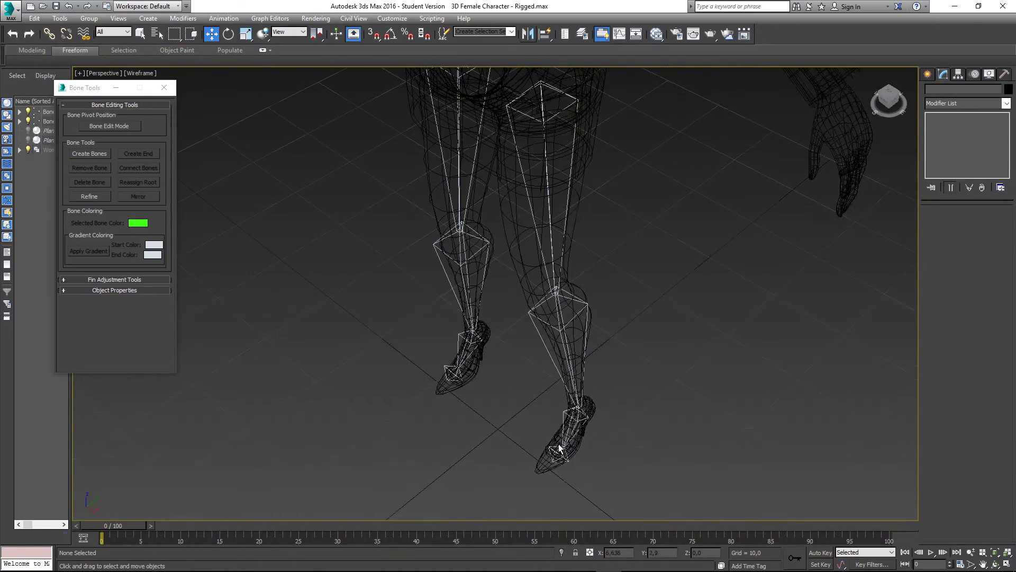
pyautogui.scroll(6, 561, 447)
pyautogui.scroll(2, 590, 312)
pyautogui.moveTo(572, 395); pyautogui.dragTo(592, 224, button='middle')
pyautogui.scroll(-3, 596, 323)
pyautogui.keyDown('alt'); pyautogui.moveTo(611, 351); pyautogui.dragTo(609, 306, button='middle'); pyautogui.keyUp('alt')
pyautogui.scroll(-8, 527, 283)
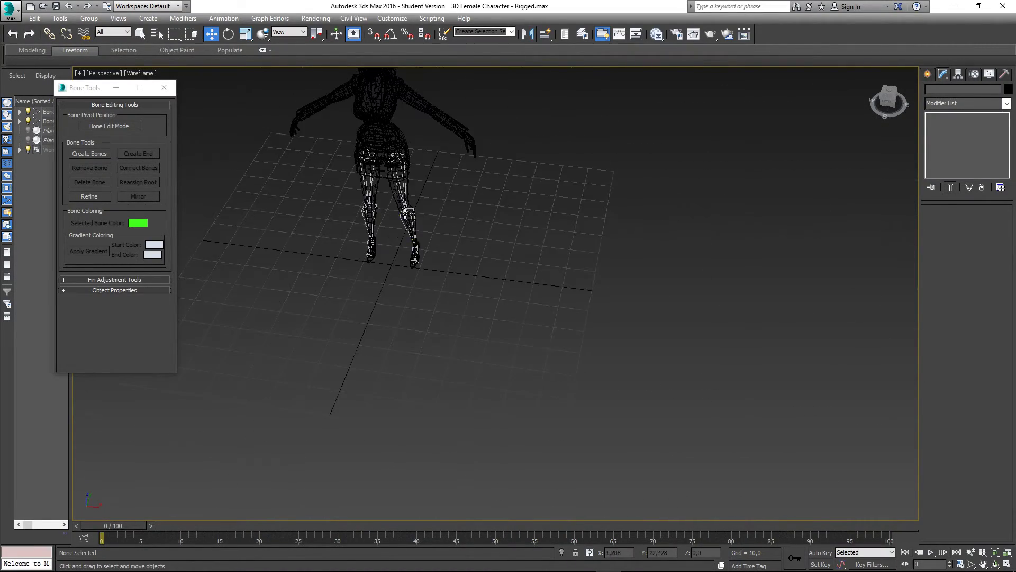
# Examine the character's arm and hand meshes in the perspective wireframe view
pyautogui.scroll(5, 458, 223)
pyautogui.scroll(5, 488, 192)
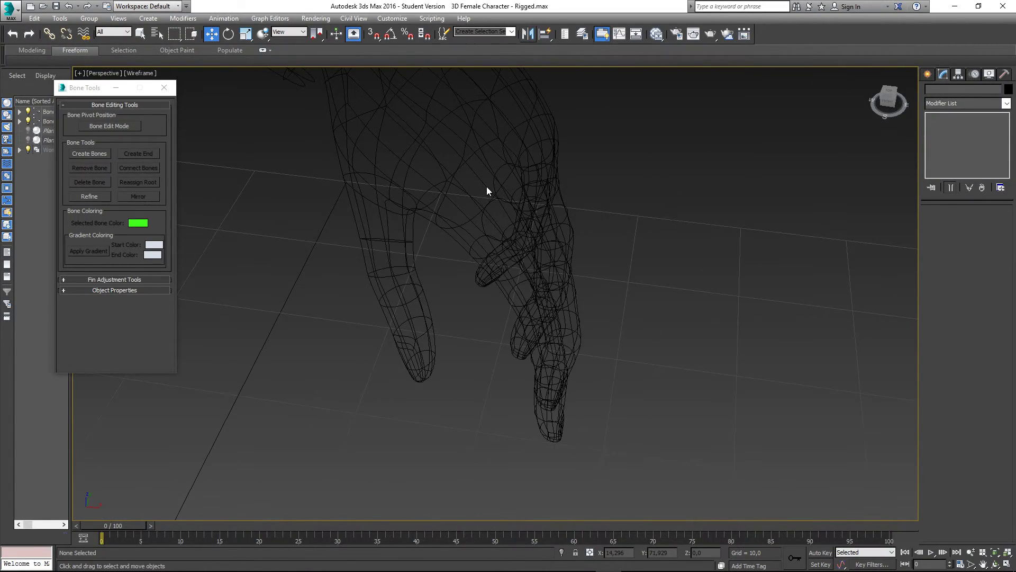
pyautogui.scroll(-3, 487, 187)
pyautogui.keyDown('alt'); pyautogui.moveTo(469, 208); pyautogui.dragTo(413, 162, button='middle'); pyautogui.keyUp('alt')
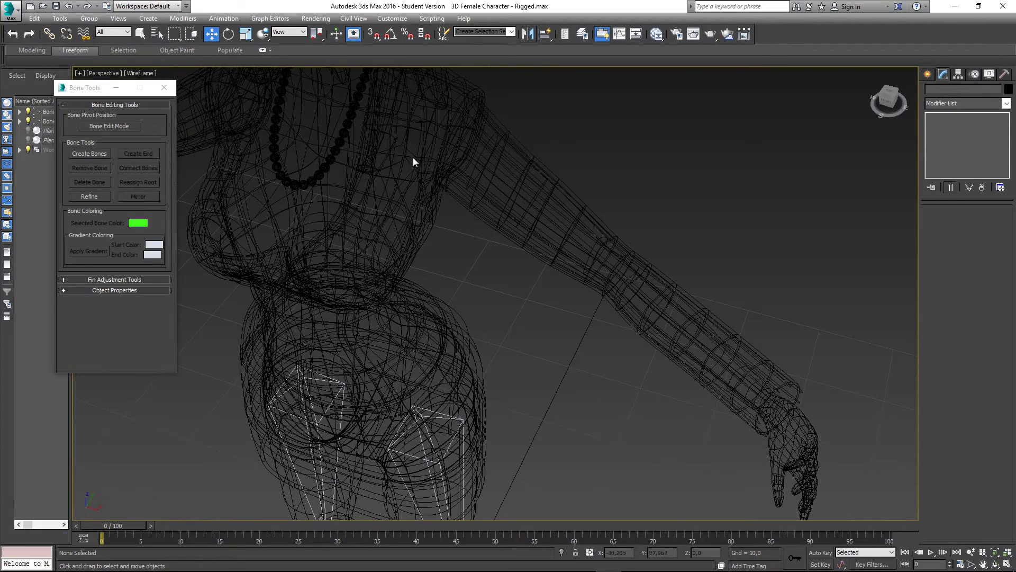
pyautogui.keyDown('alt'); pyautogui.moveTo(751, 401); pyautogui.dragTo(679, 354, button='middle'); pyautogui.keyUp('alt')
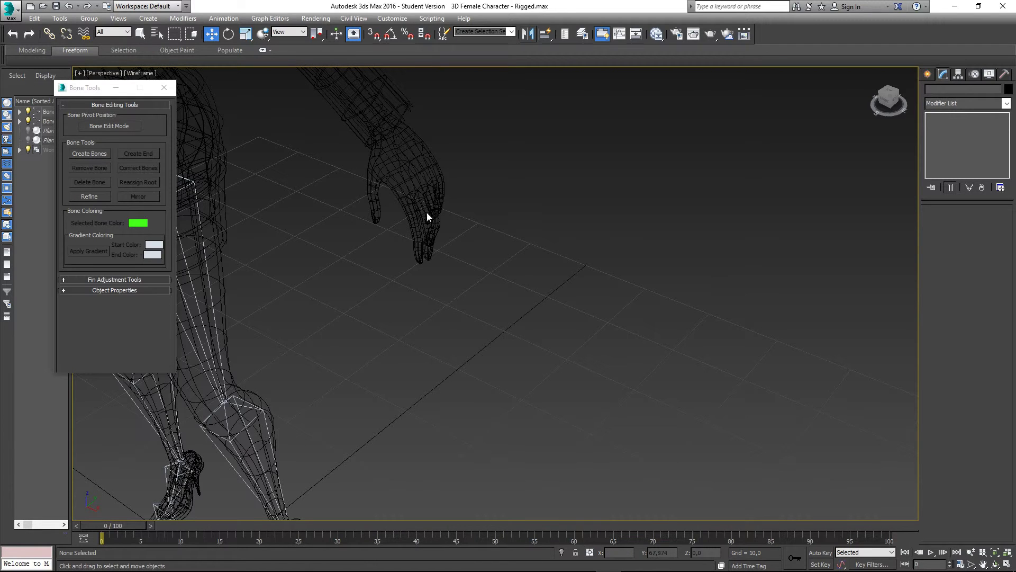
pyautogui.keyDown('alt'); pyautogui.moveTo(456, 213); pyautogui.dragTo(521, 273, button='middle'); pyautogui.keyUp('alt')
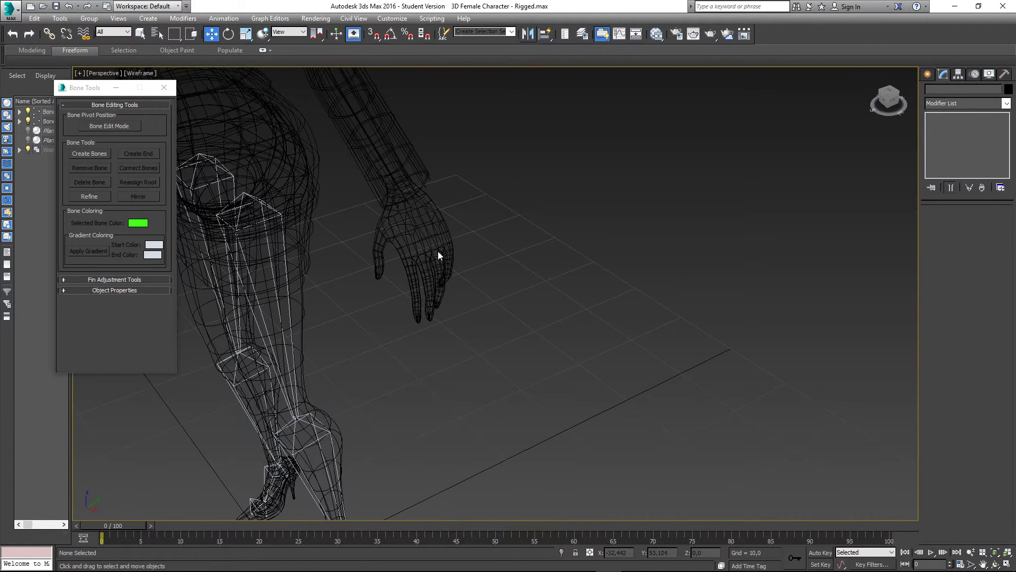
pyautogui.moveTo(438, 253); pyautogui.dragTo(573, 296, button='middle')
pyautogui.scroll(-5, 538, 275)
pyautogui.scroll(4, 558, 281)
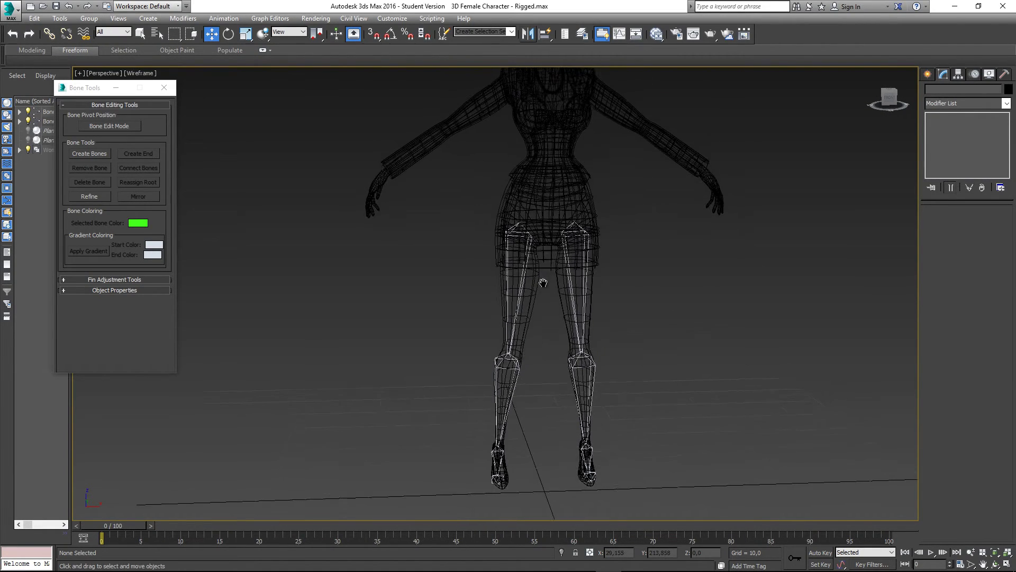
# Return the perspective view to shaded display, view the character from an angle, and save the scene again
pyautogui.press('F3')
pyautogui.keyDown('alt'); pyautogui.moveTo(528, 318); pyautogui.dragTo(625, 344, button='middle'); pyautogui.keyUp('alt')
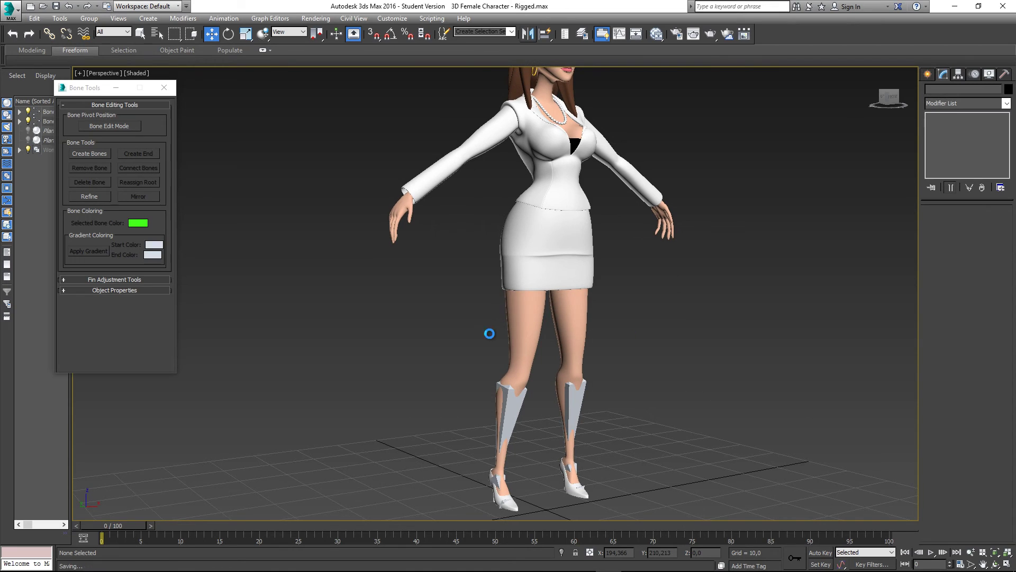
pyautogui.click(100, 88)
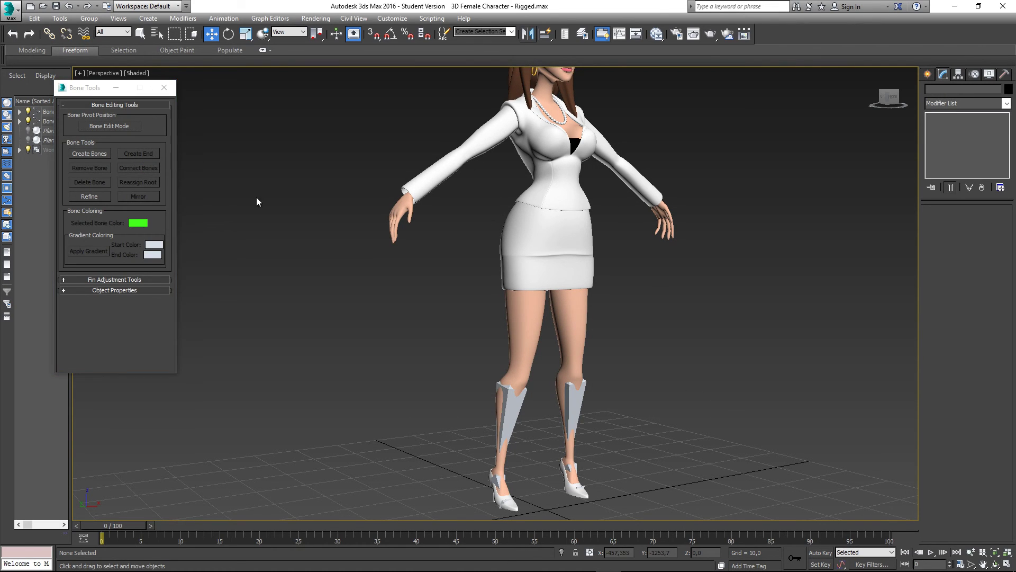